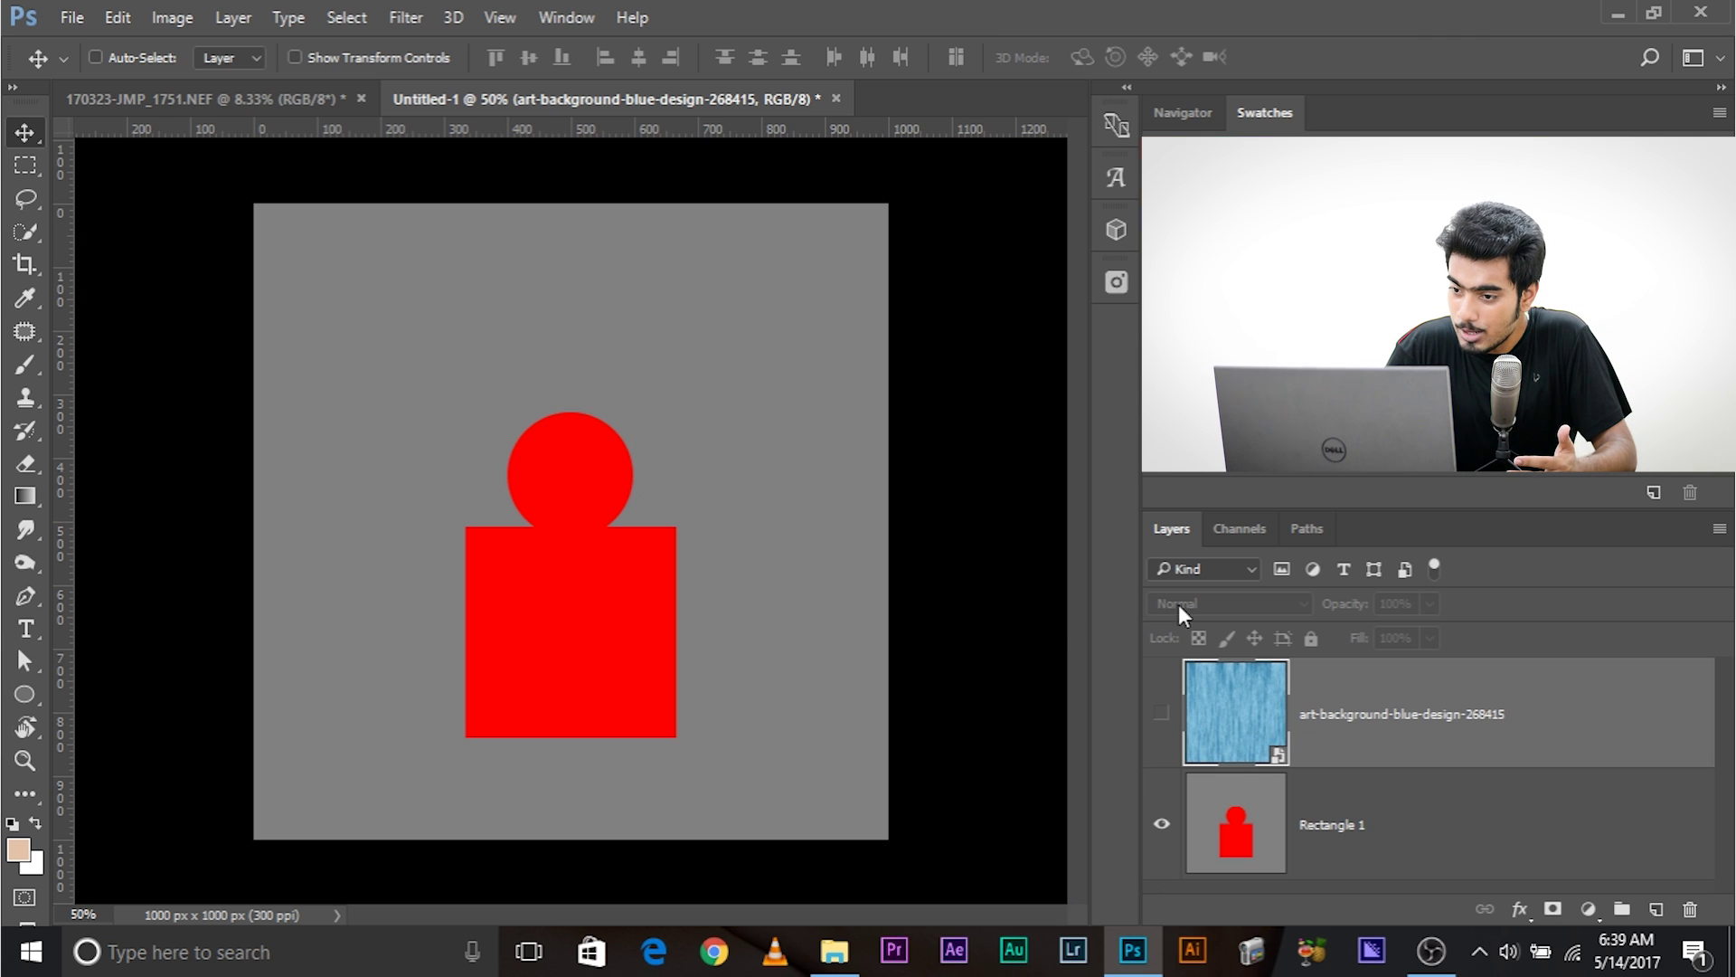
Blend the blue texture layer in Overlay mode, then hide it and select Rectangle 1.
click(1162, 715)
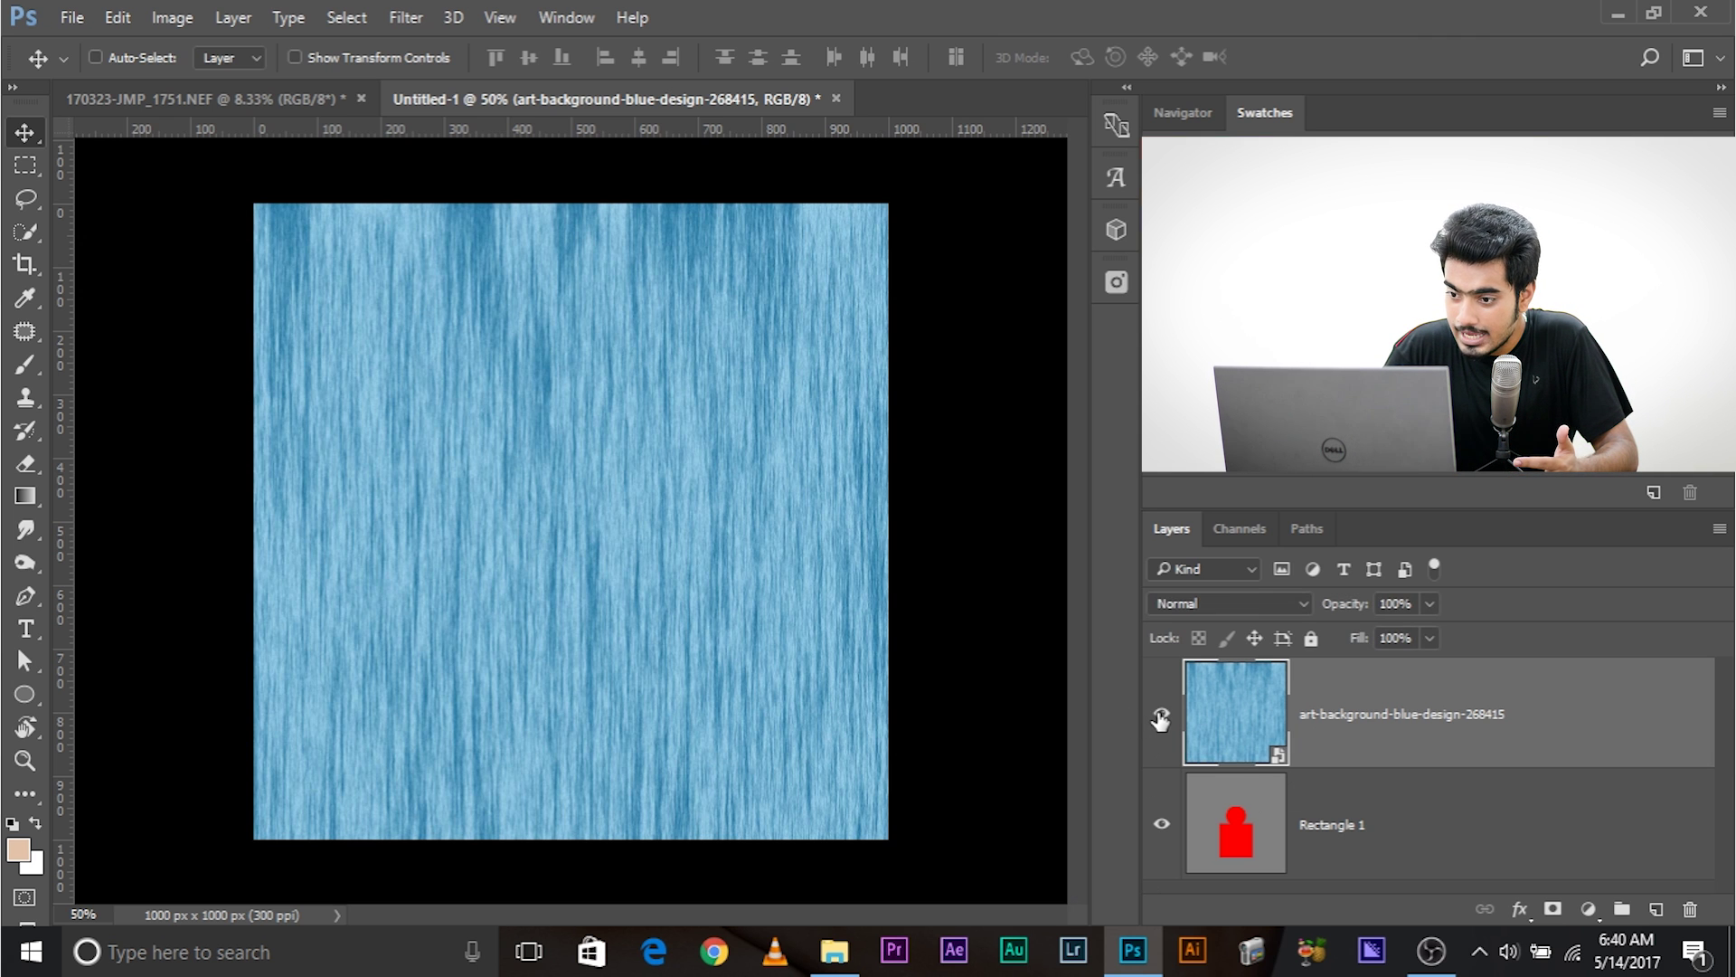
click(1173, 604)
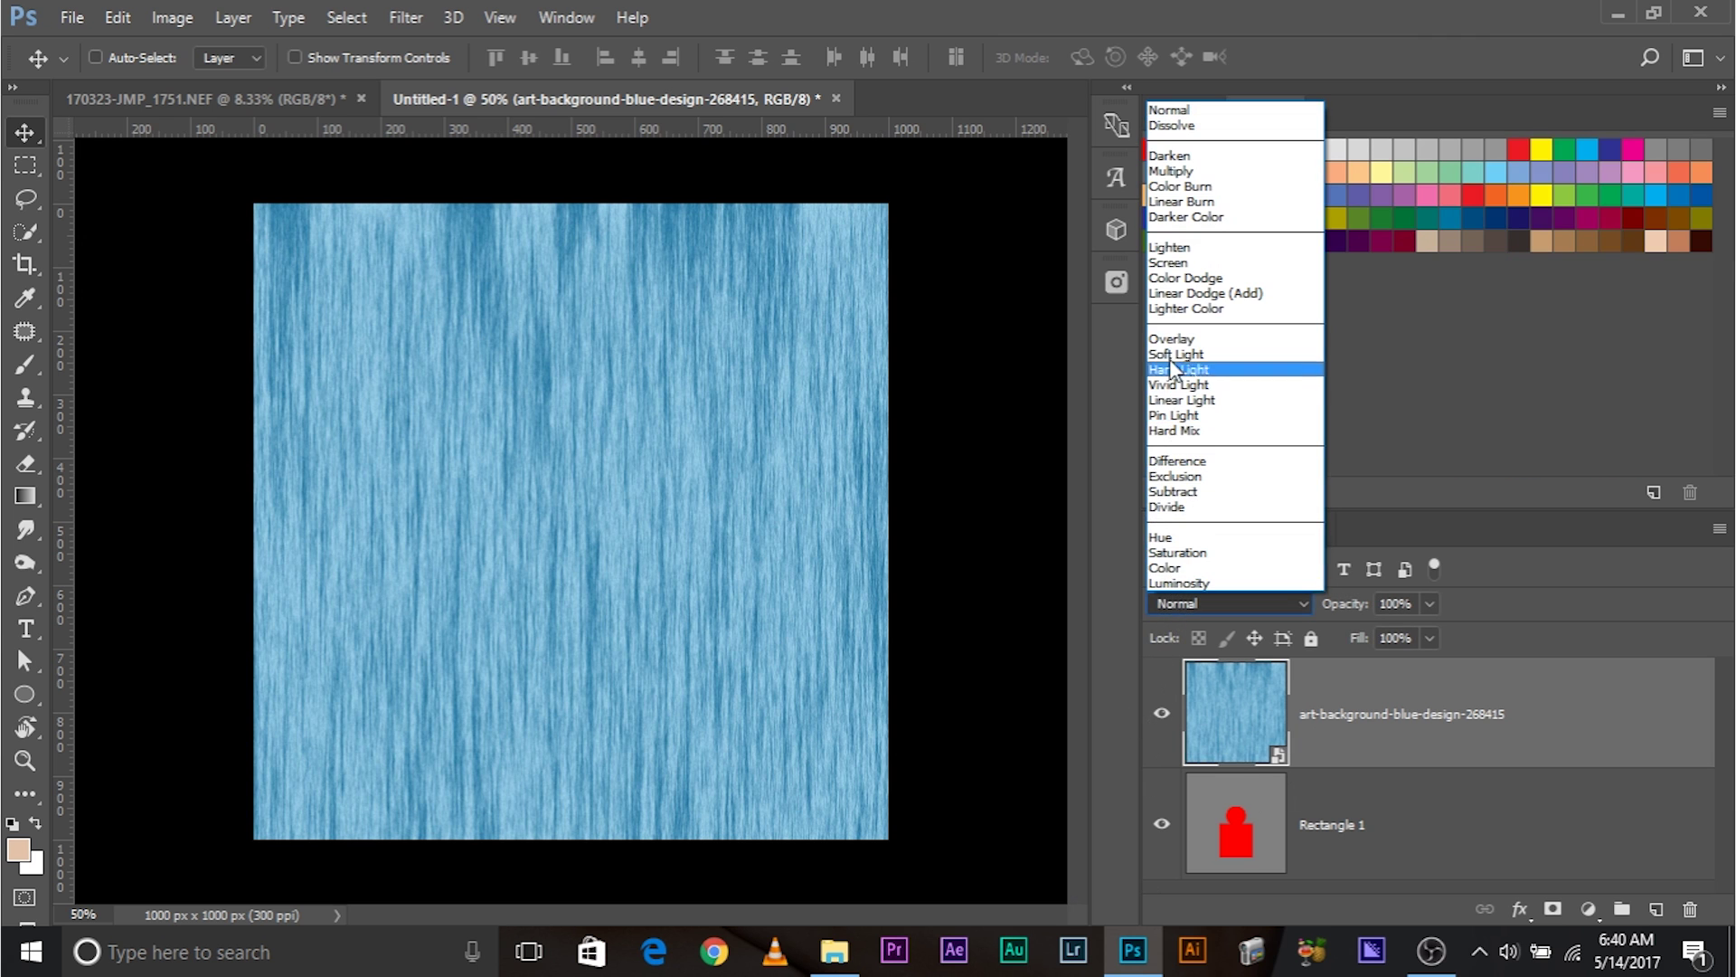
click(1175, 334)
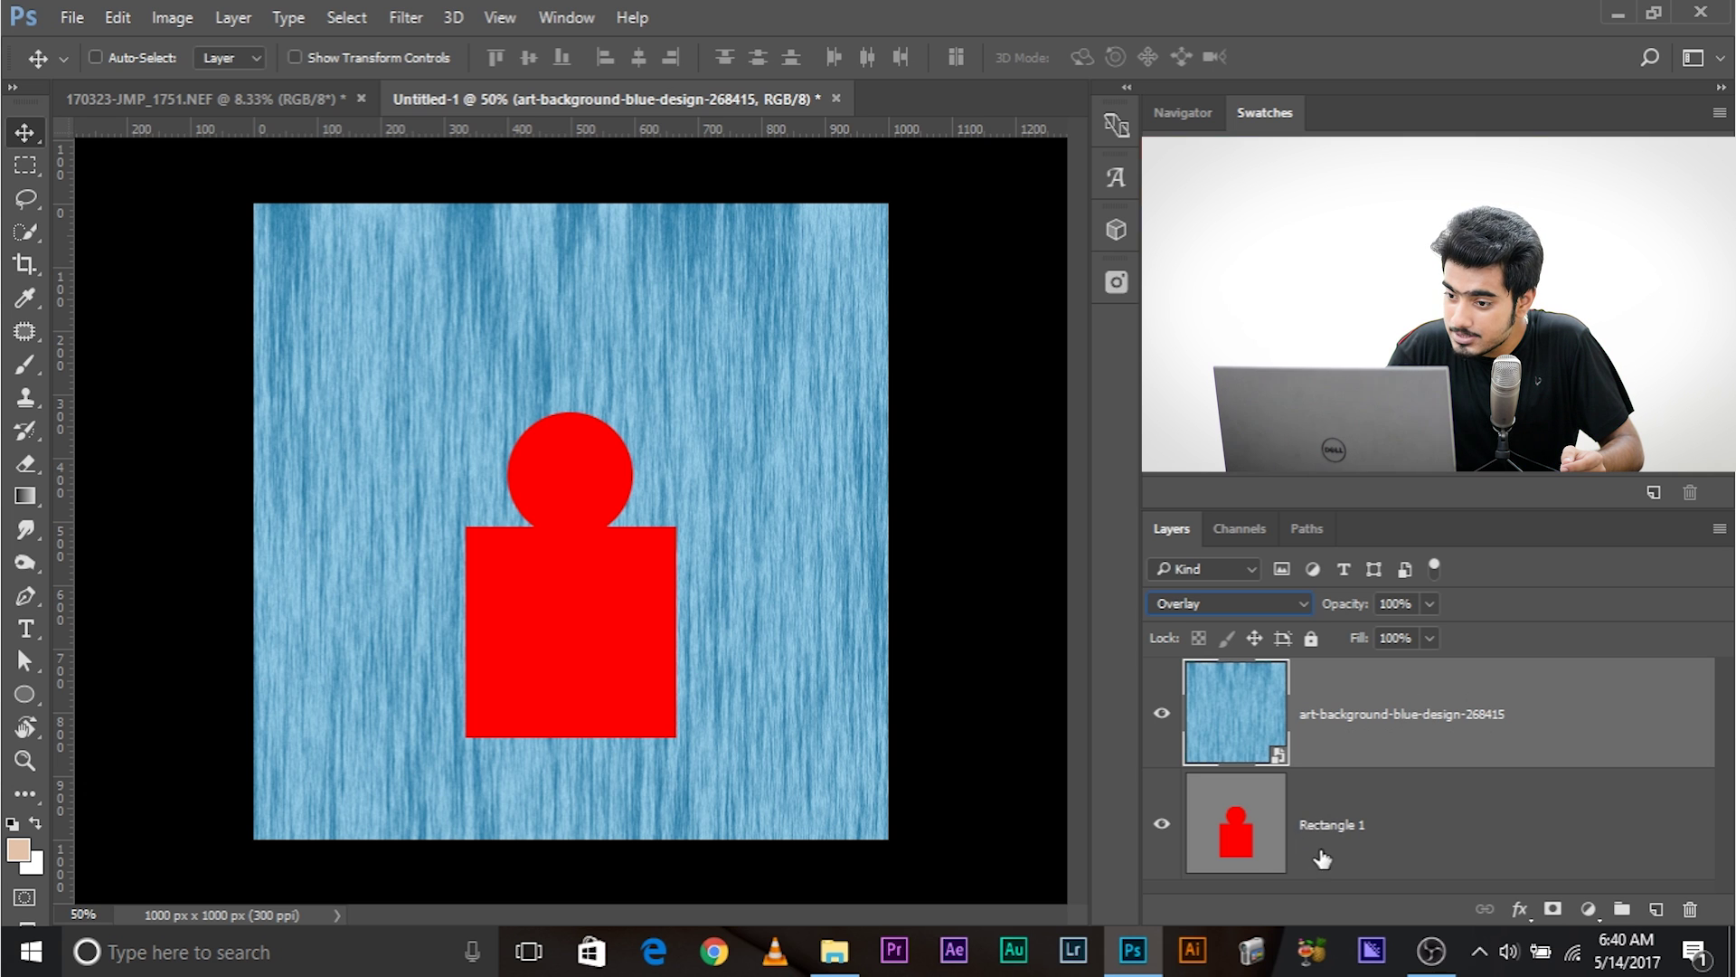
click(1332, 839)
click(1162, 713)
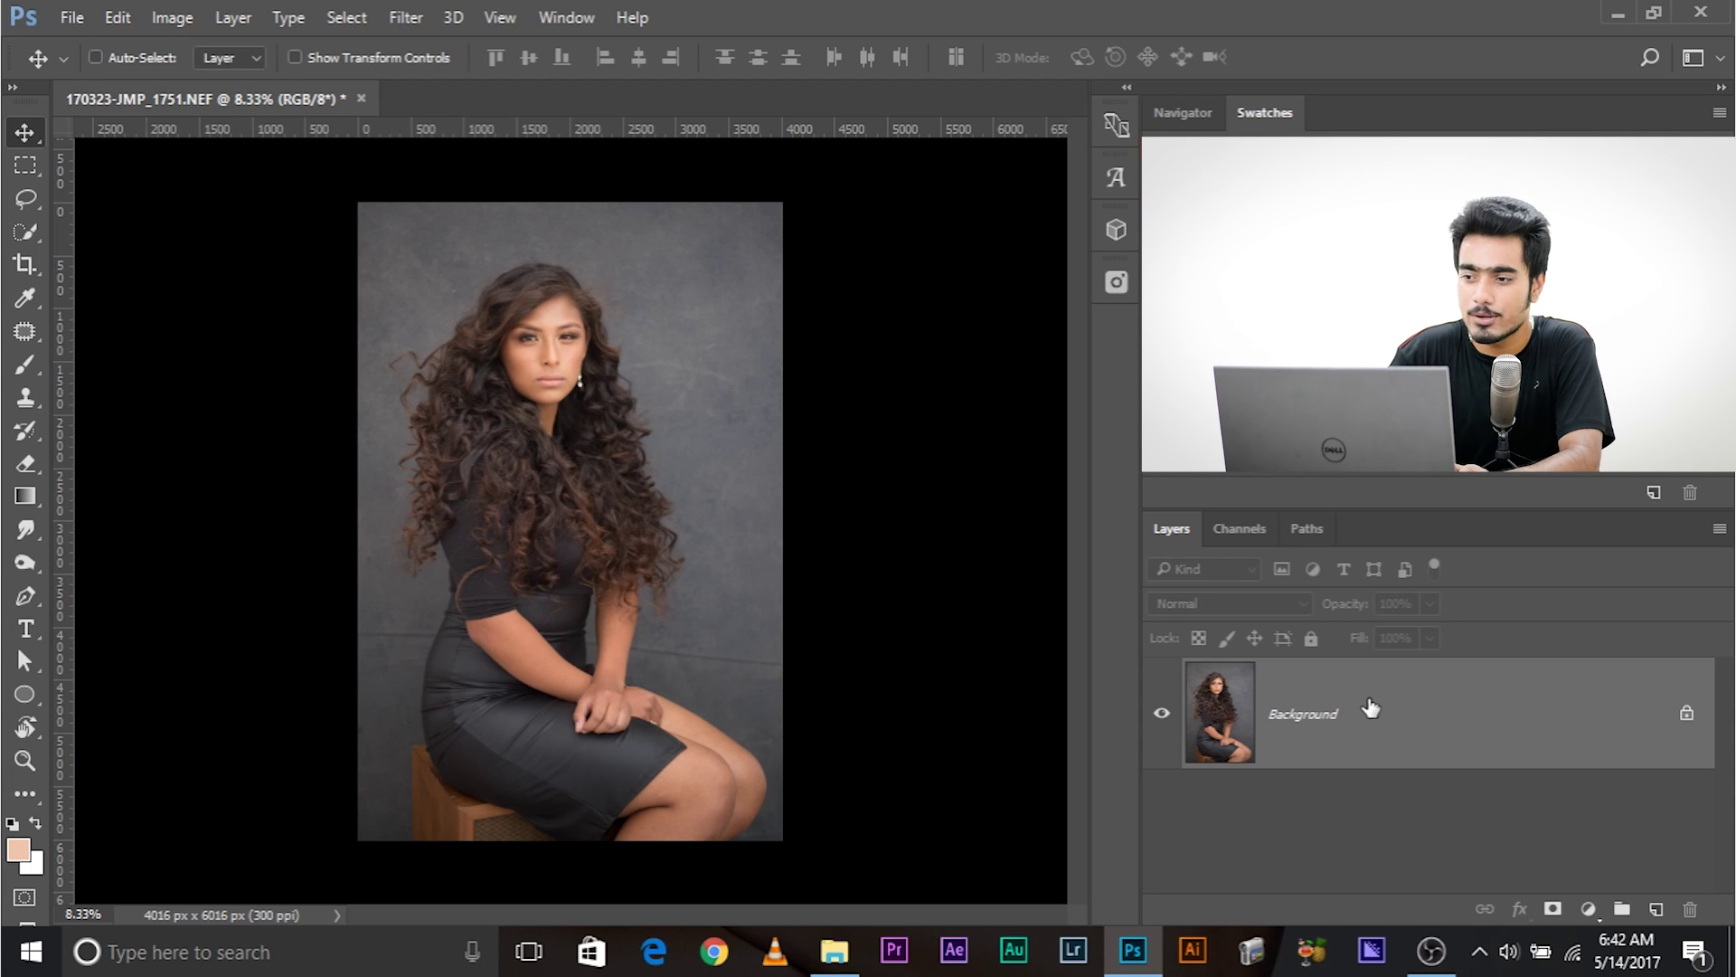
Insert the blue texture photo from the Pexels panel into the portrait.
click(1117, 285)
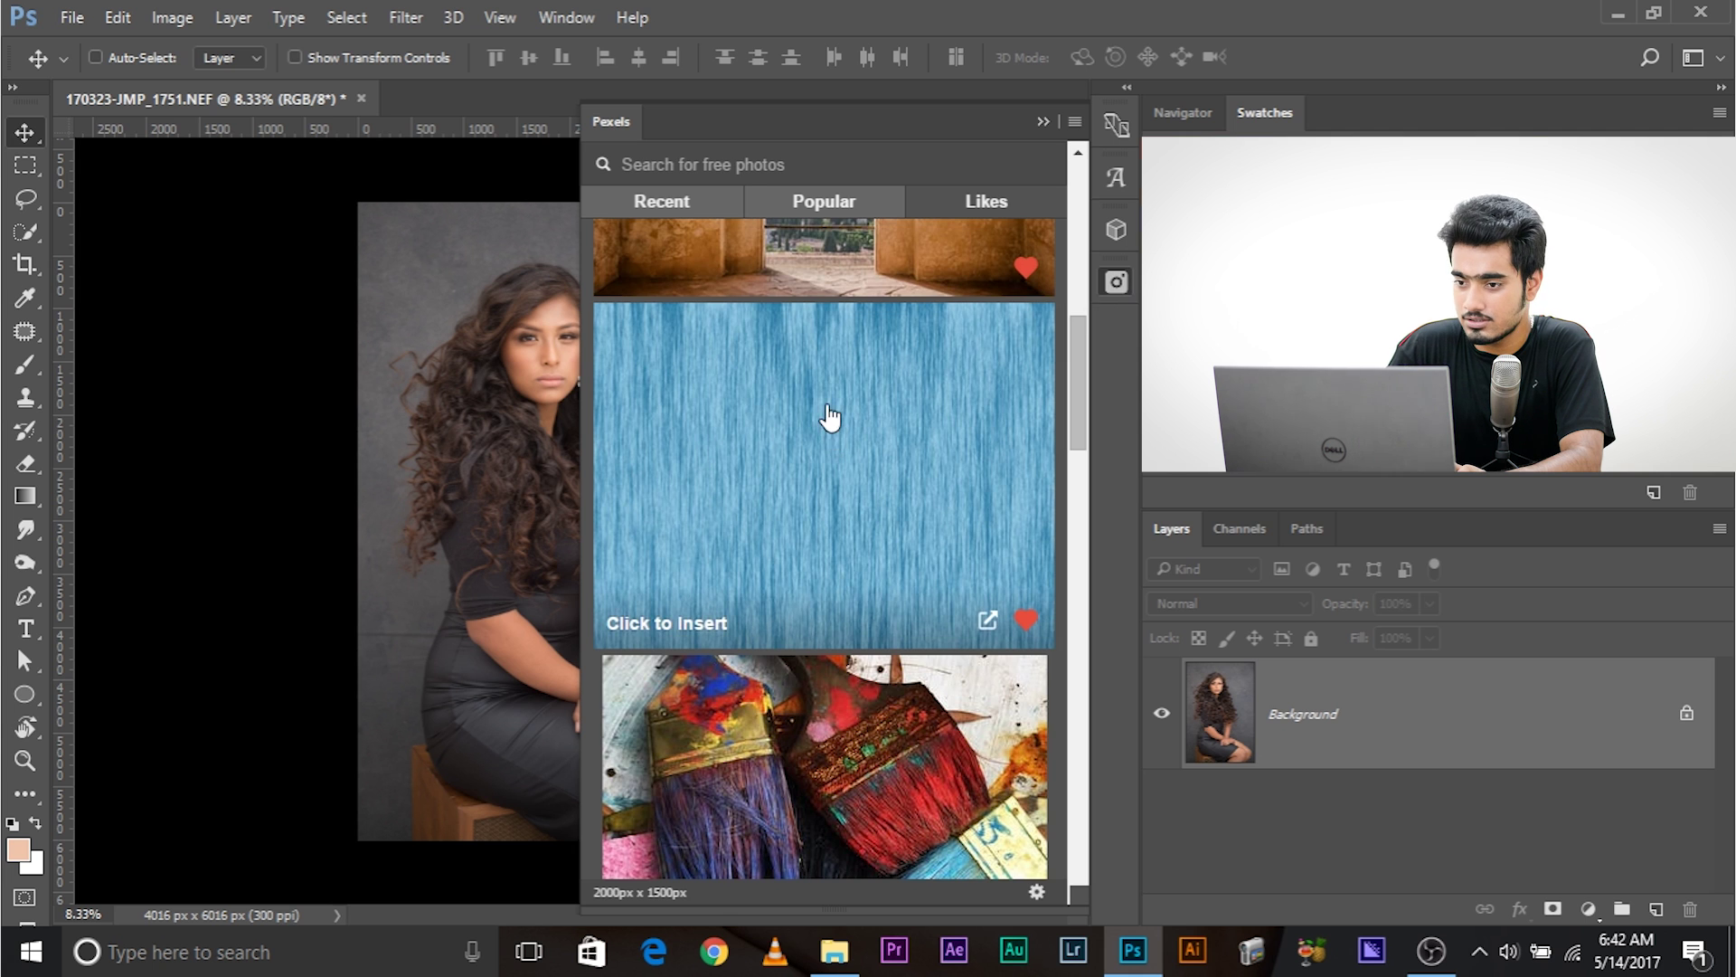
click(828, 419)
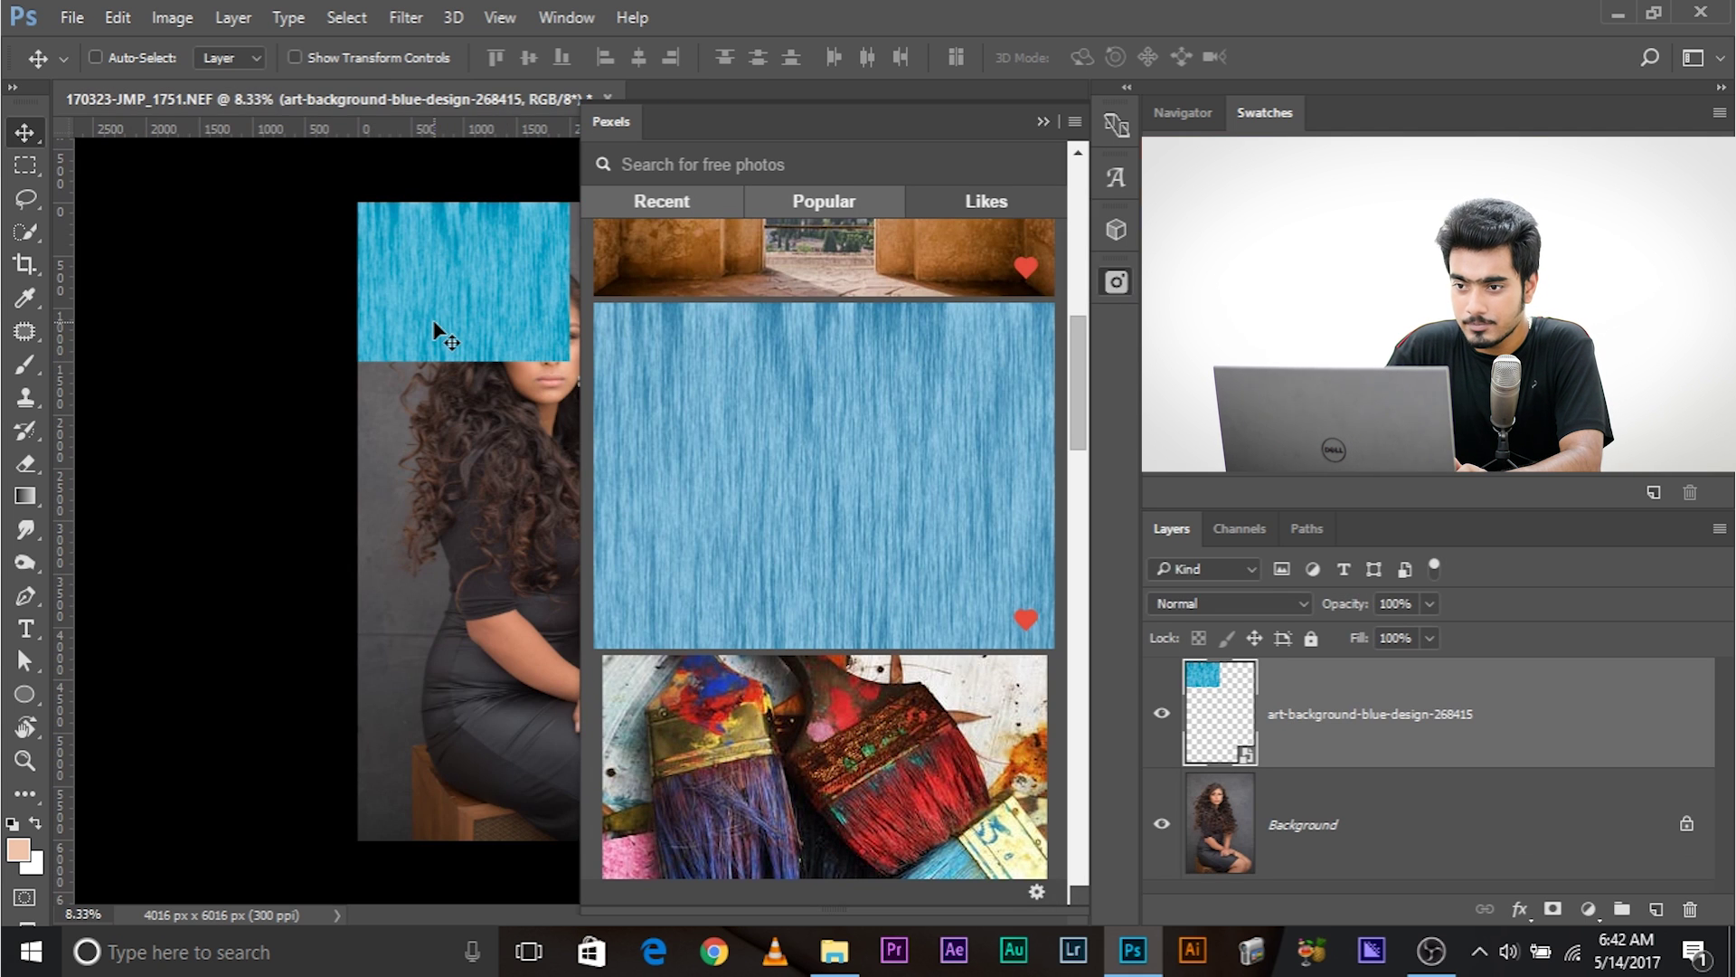
click(1043, 121)
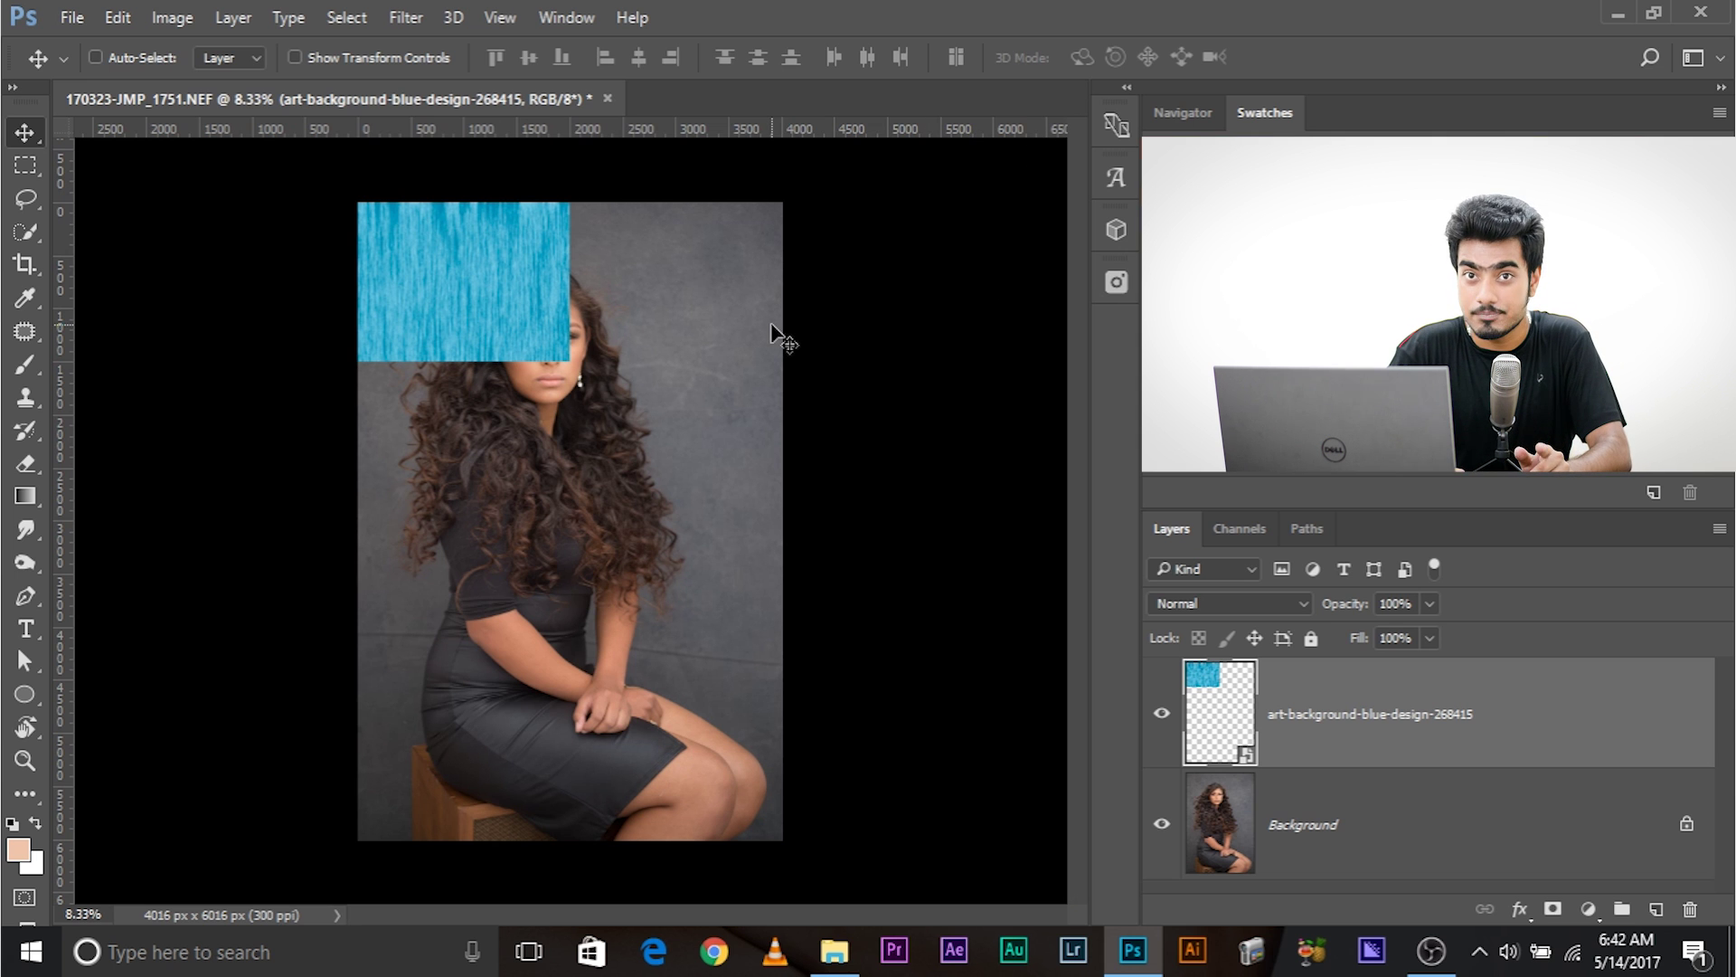
Open File > Open and File > Place Embedded, cancelling both dialogs.
click(71, 17)
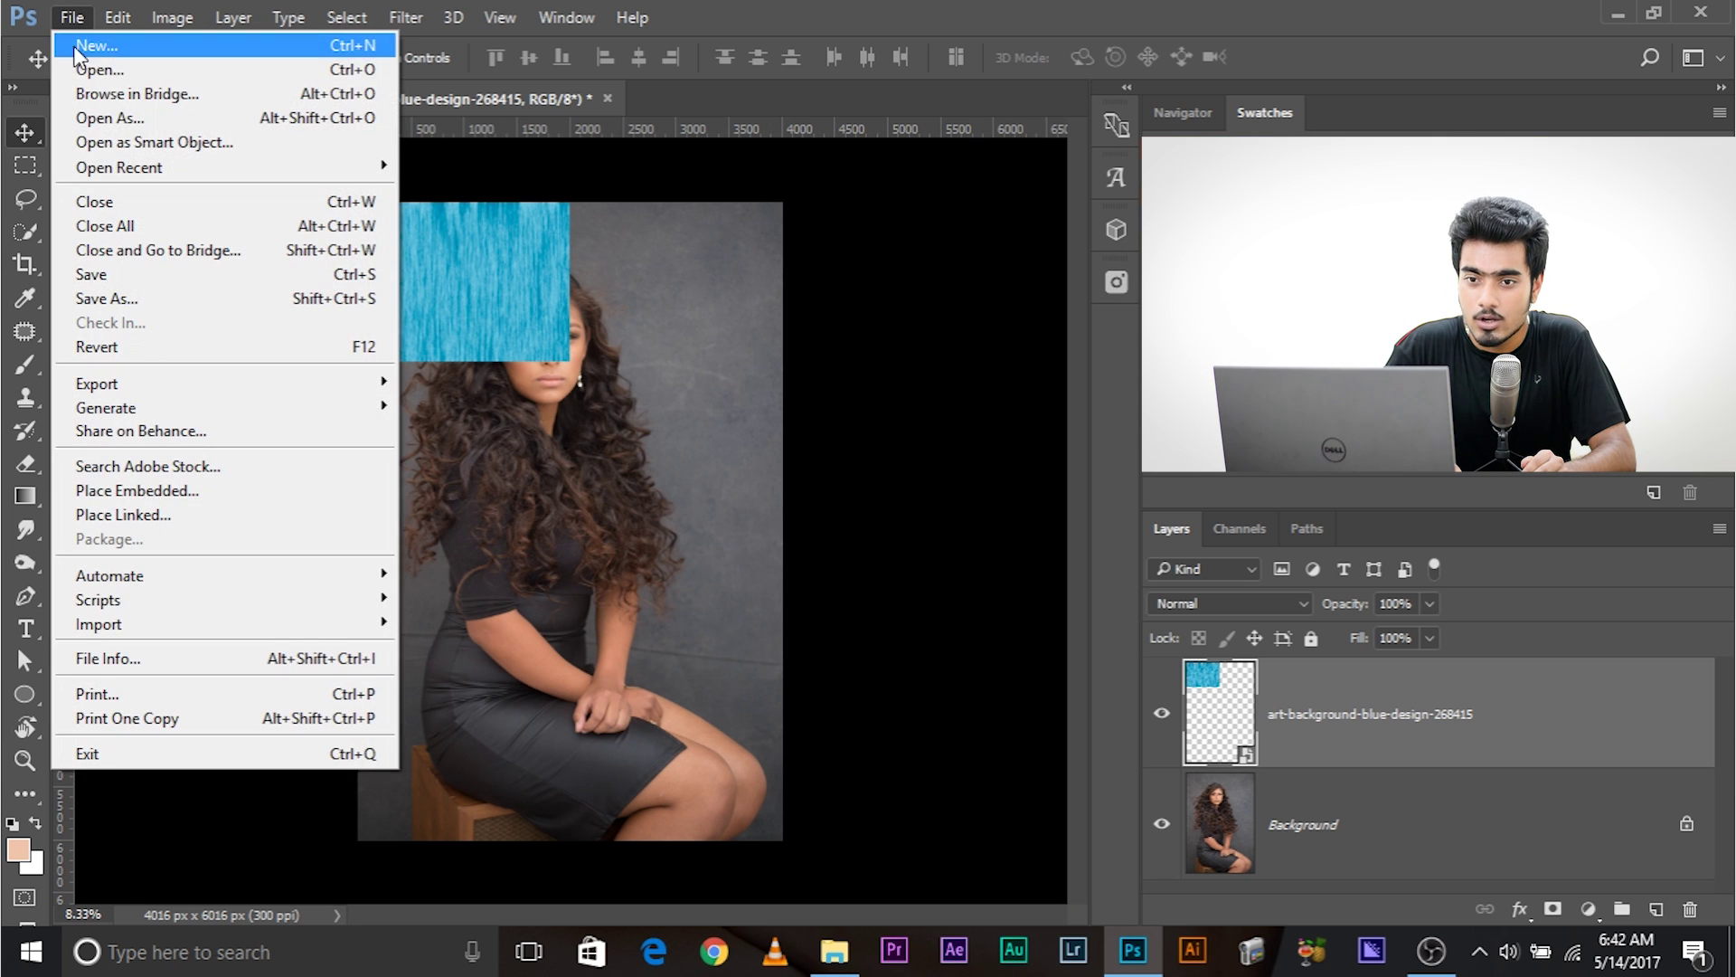
click(98, 70)
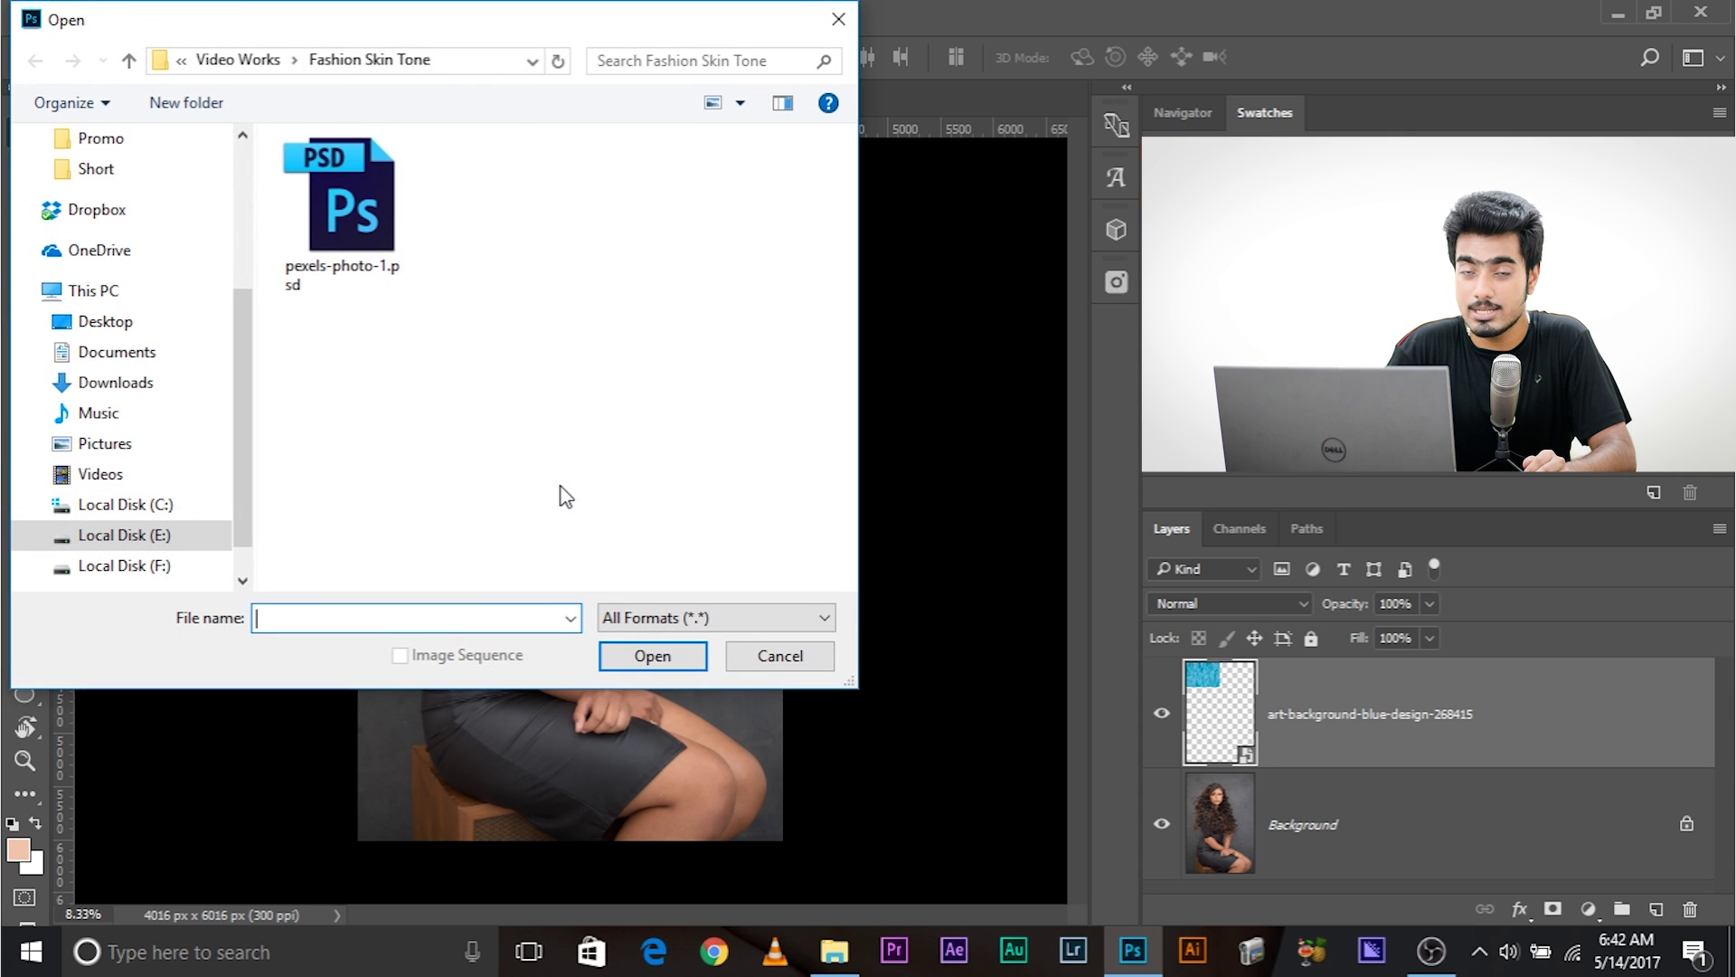
click(778, 655)
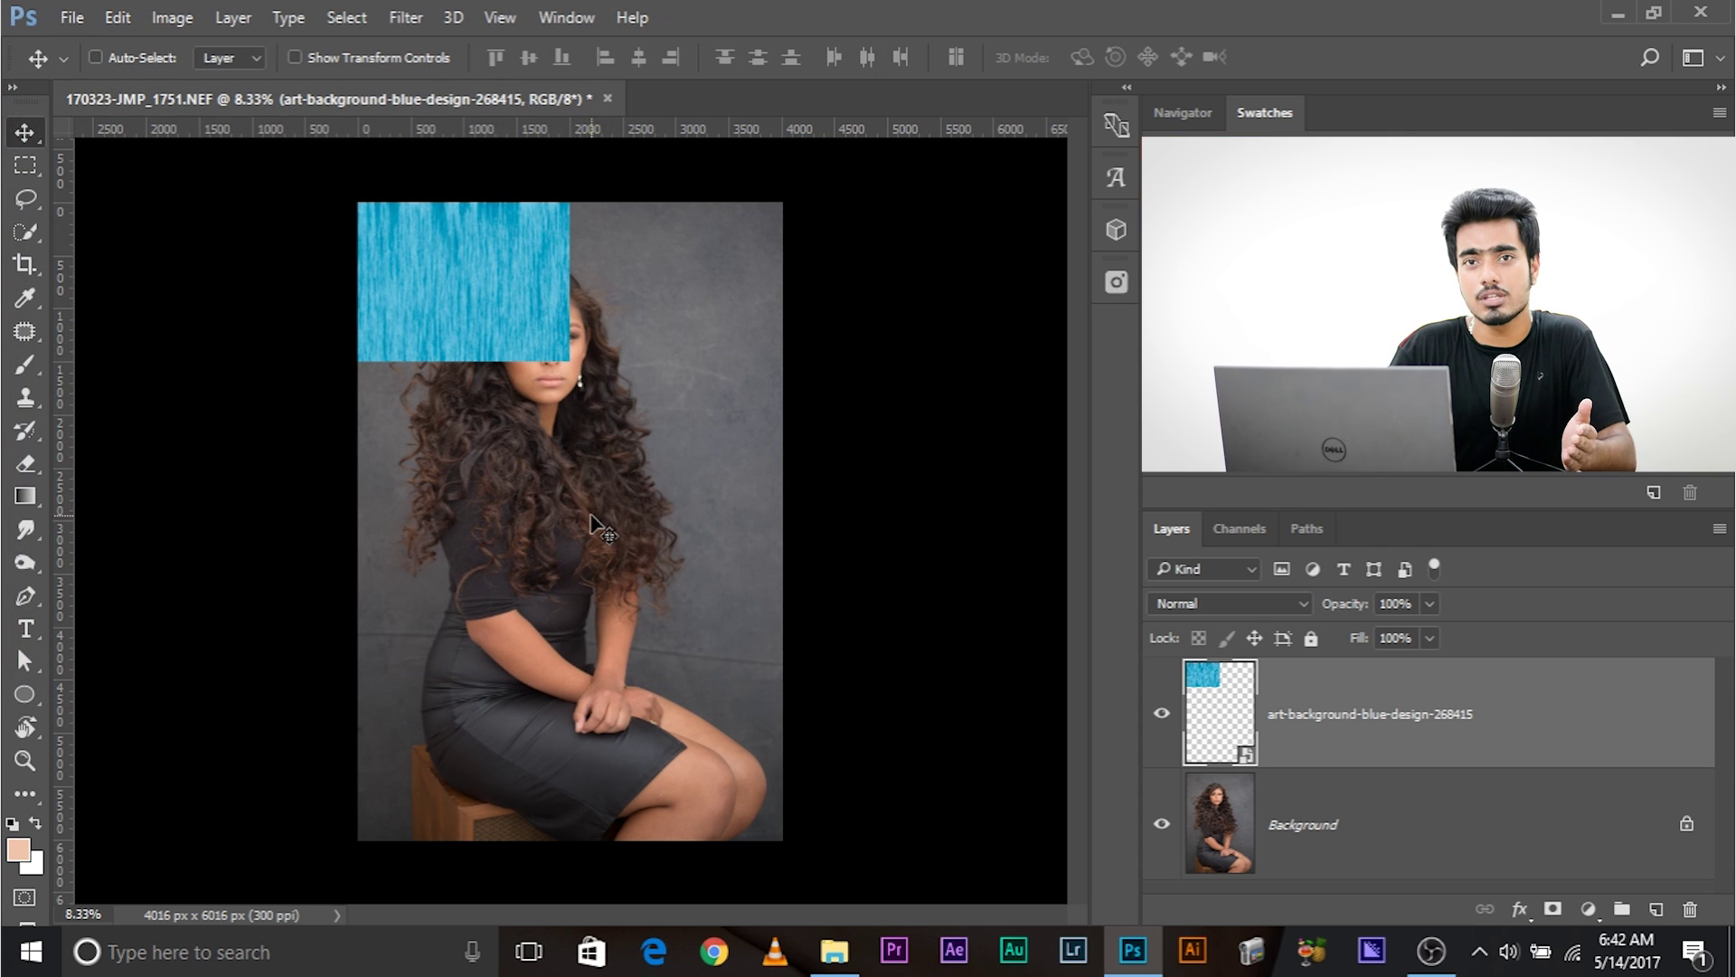
click(72, 18)
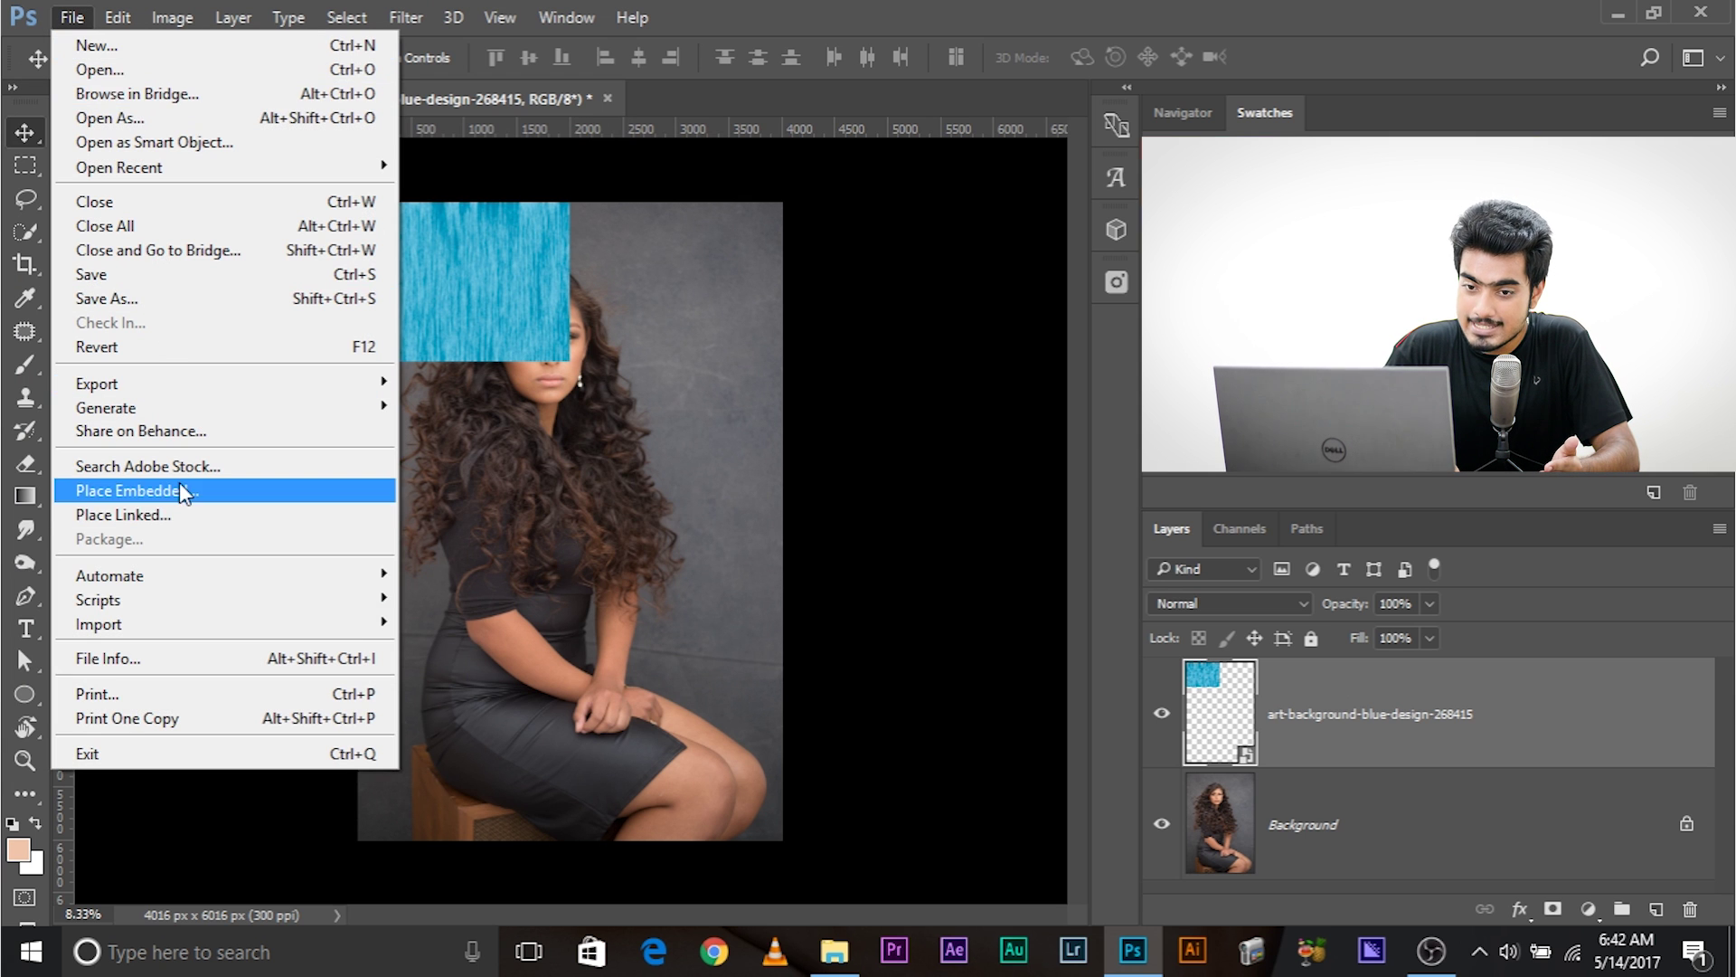
click(380, 490)
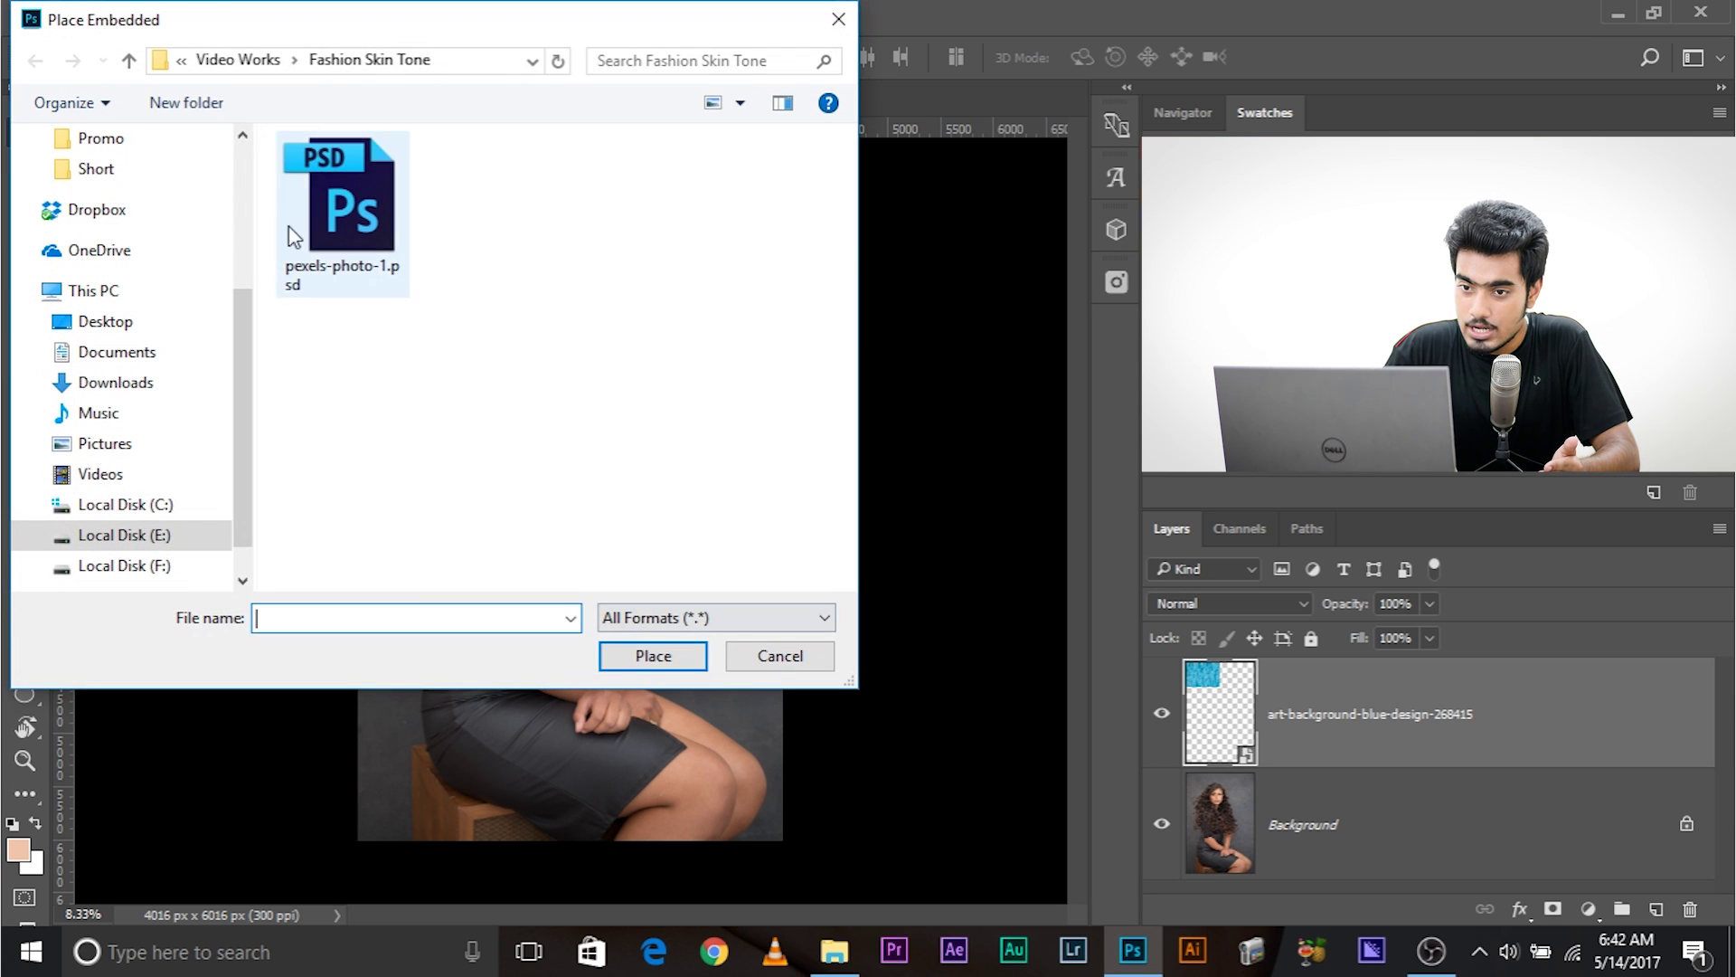
click(779, 655)
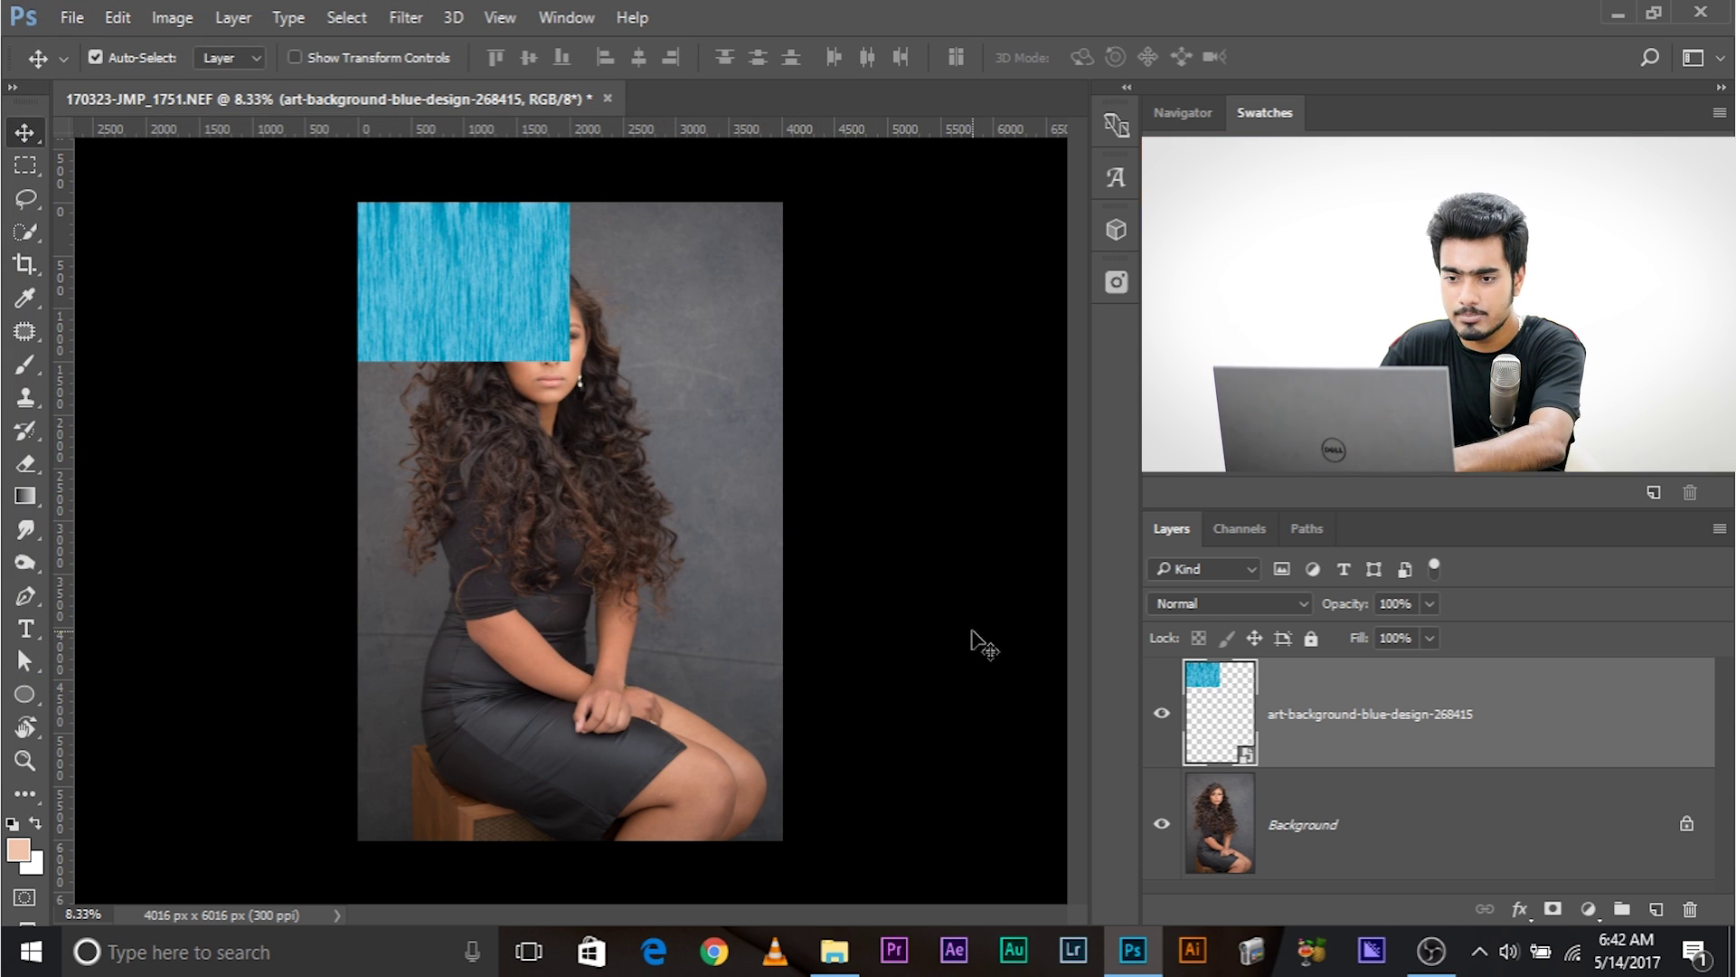
key(ctrl+t)
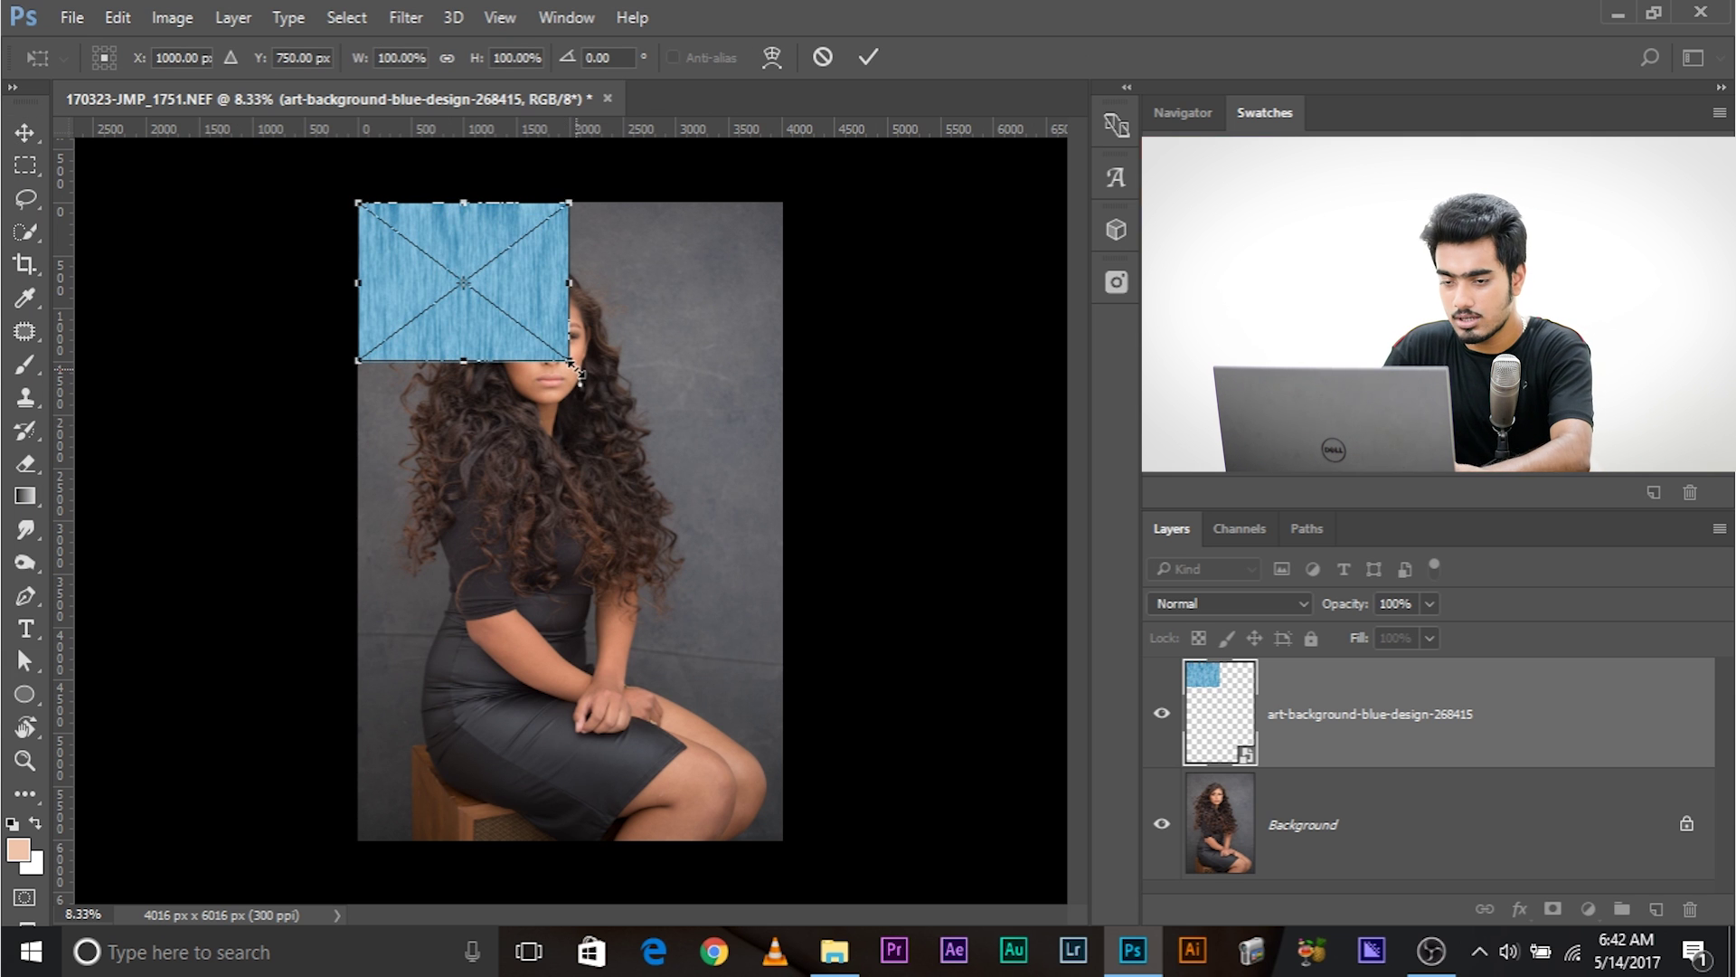
Stretch the blue texture over the whole portrait and set its blend mode to Overlay.
drag(572, 354, 1144, 918)
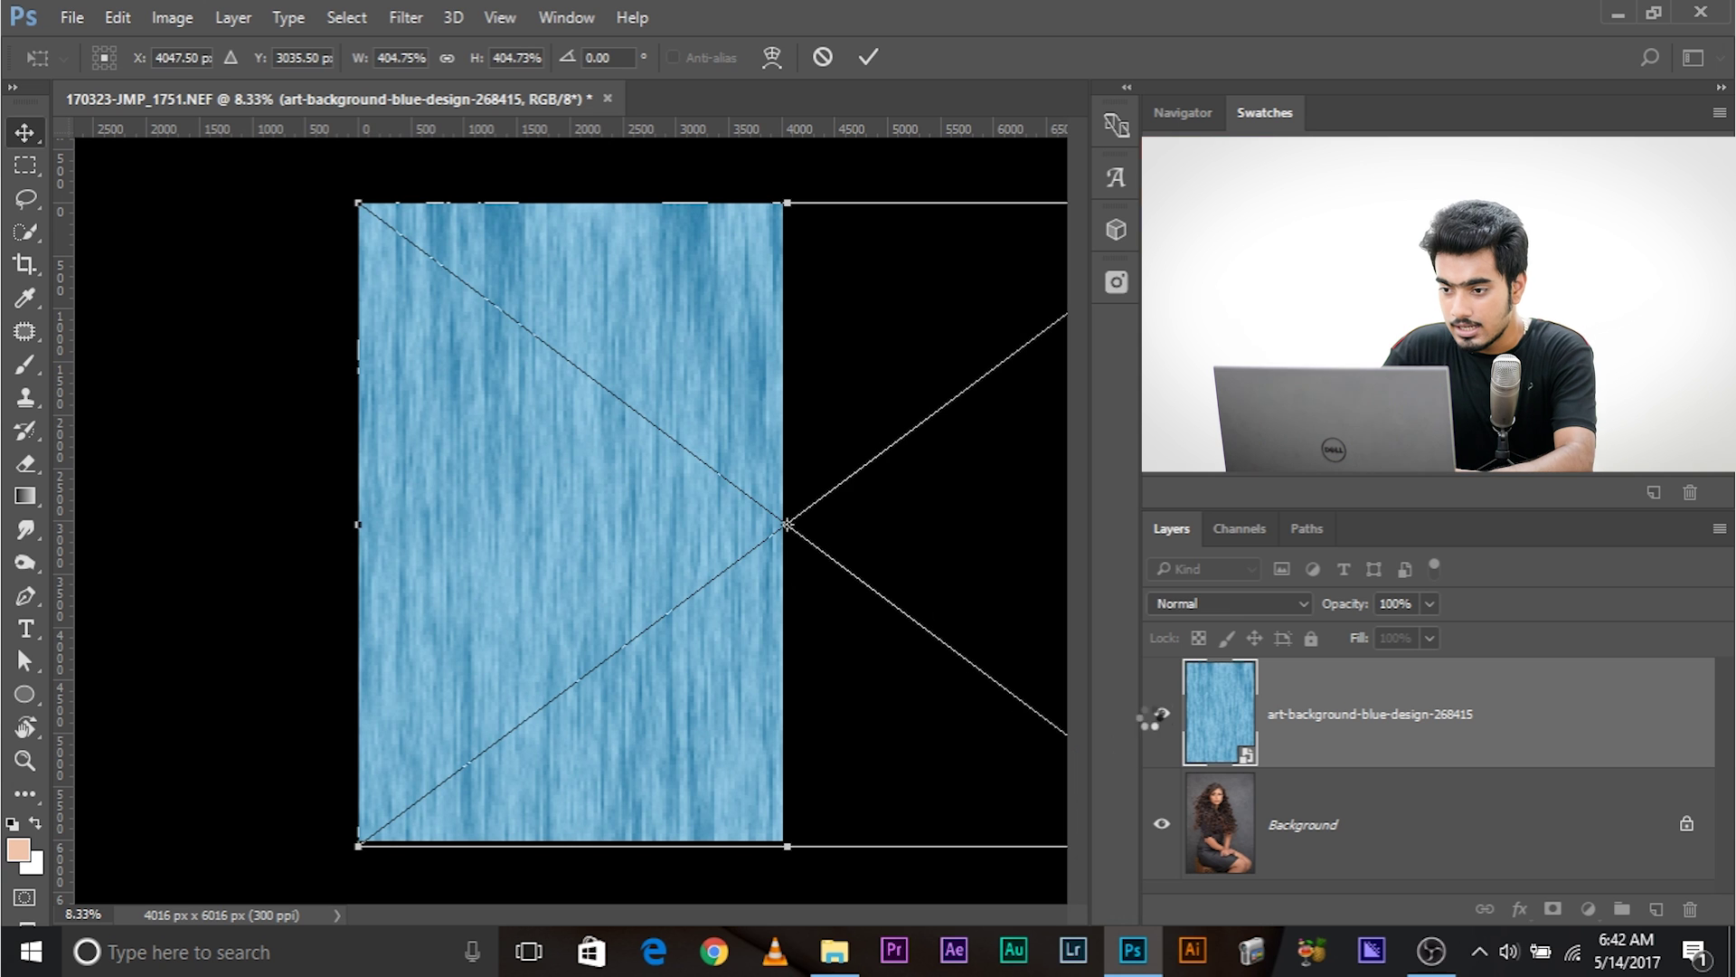
key(Return)
click(1230, 604)
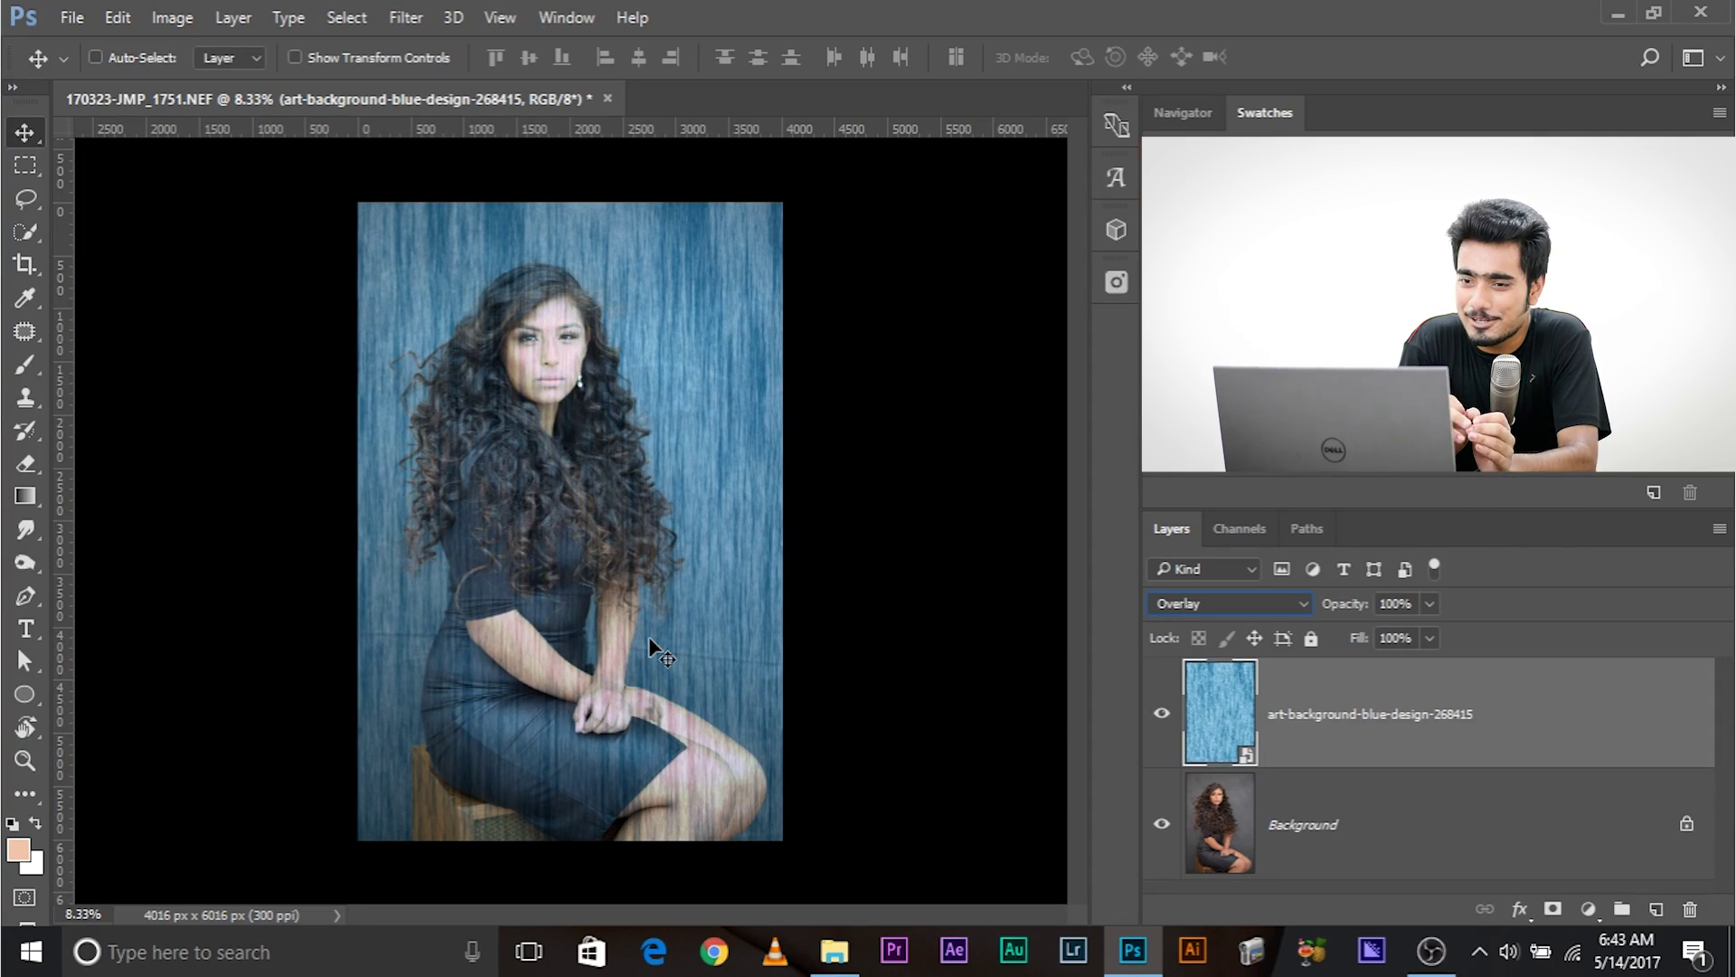
Zoom and pan to frame the woman's face, then select the Background layer.
key(ctrl+plus)
key(ctrl+plus)
key(ctrl+plus)
key(ctrl+plus)
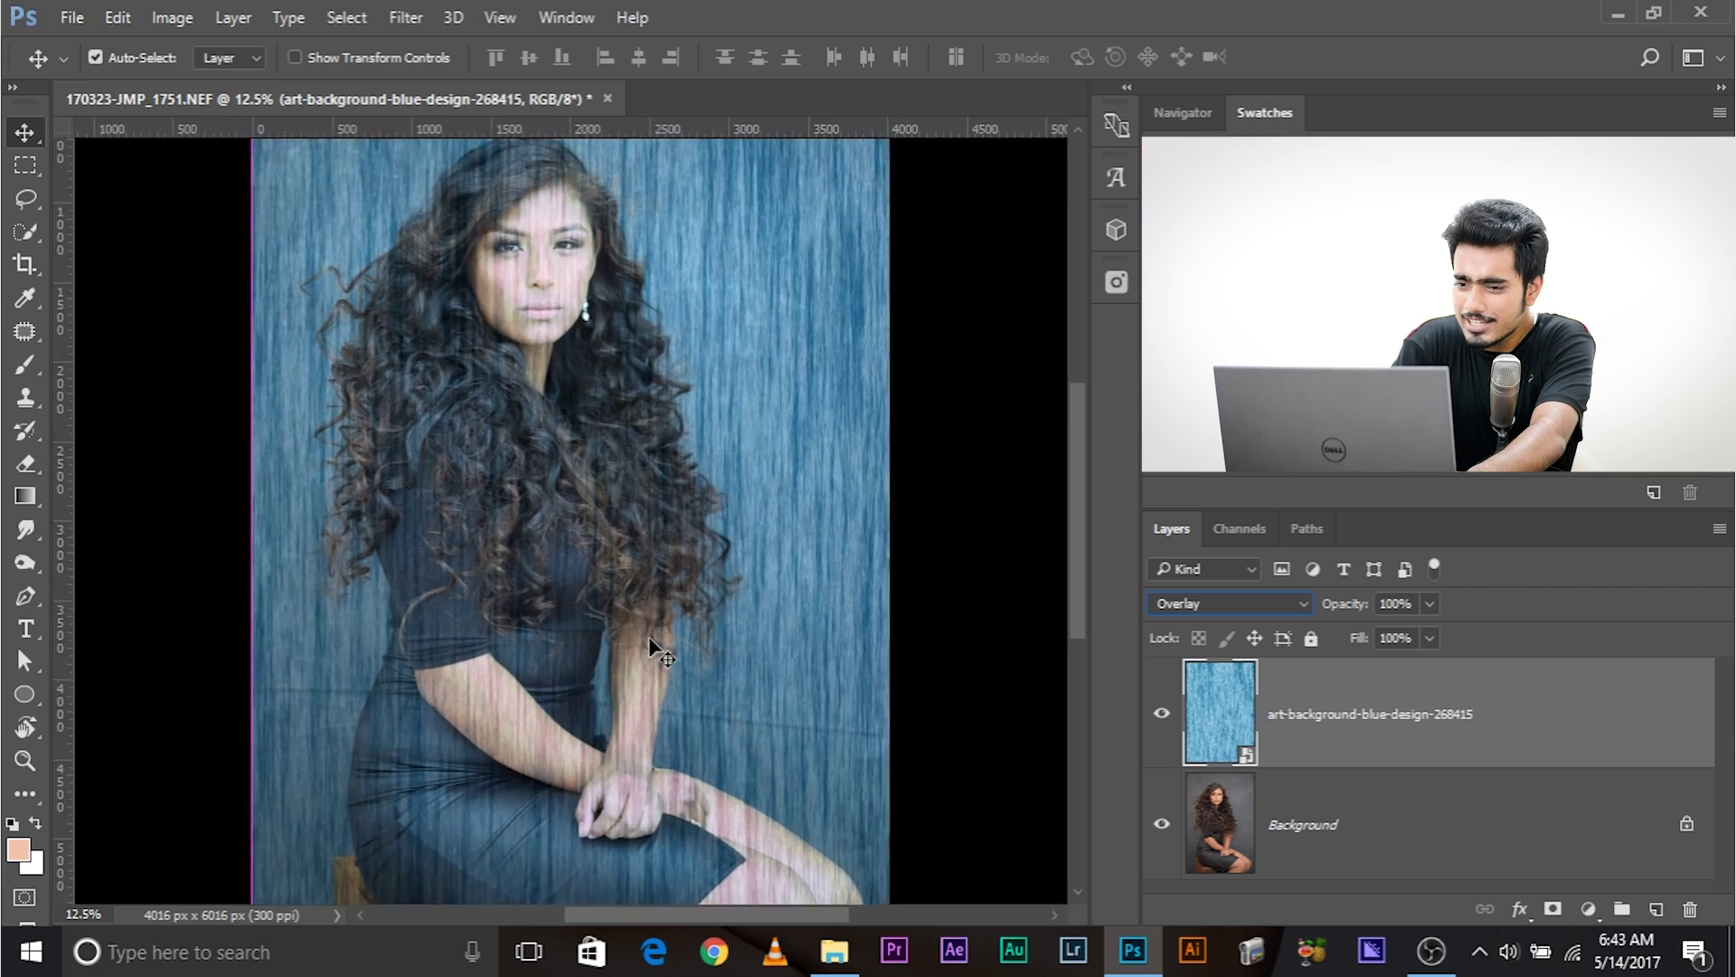
key(ctrl+minus)
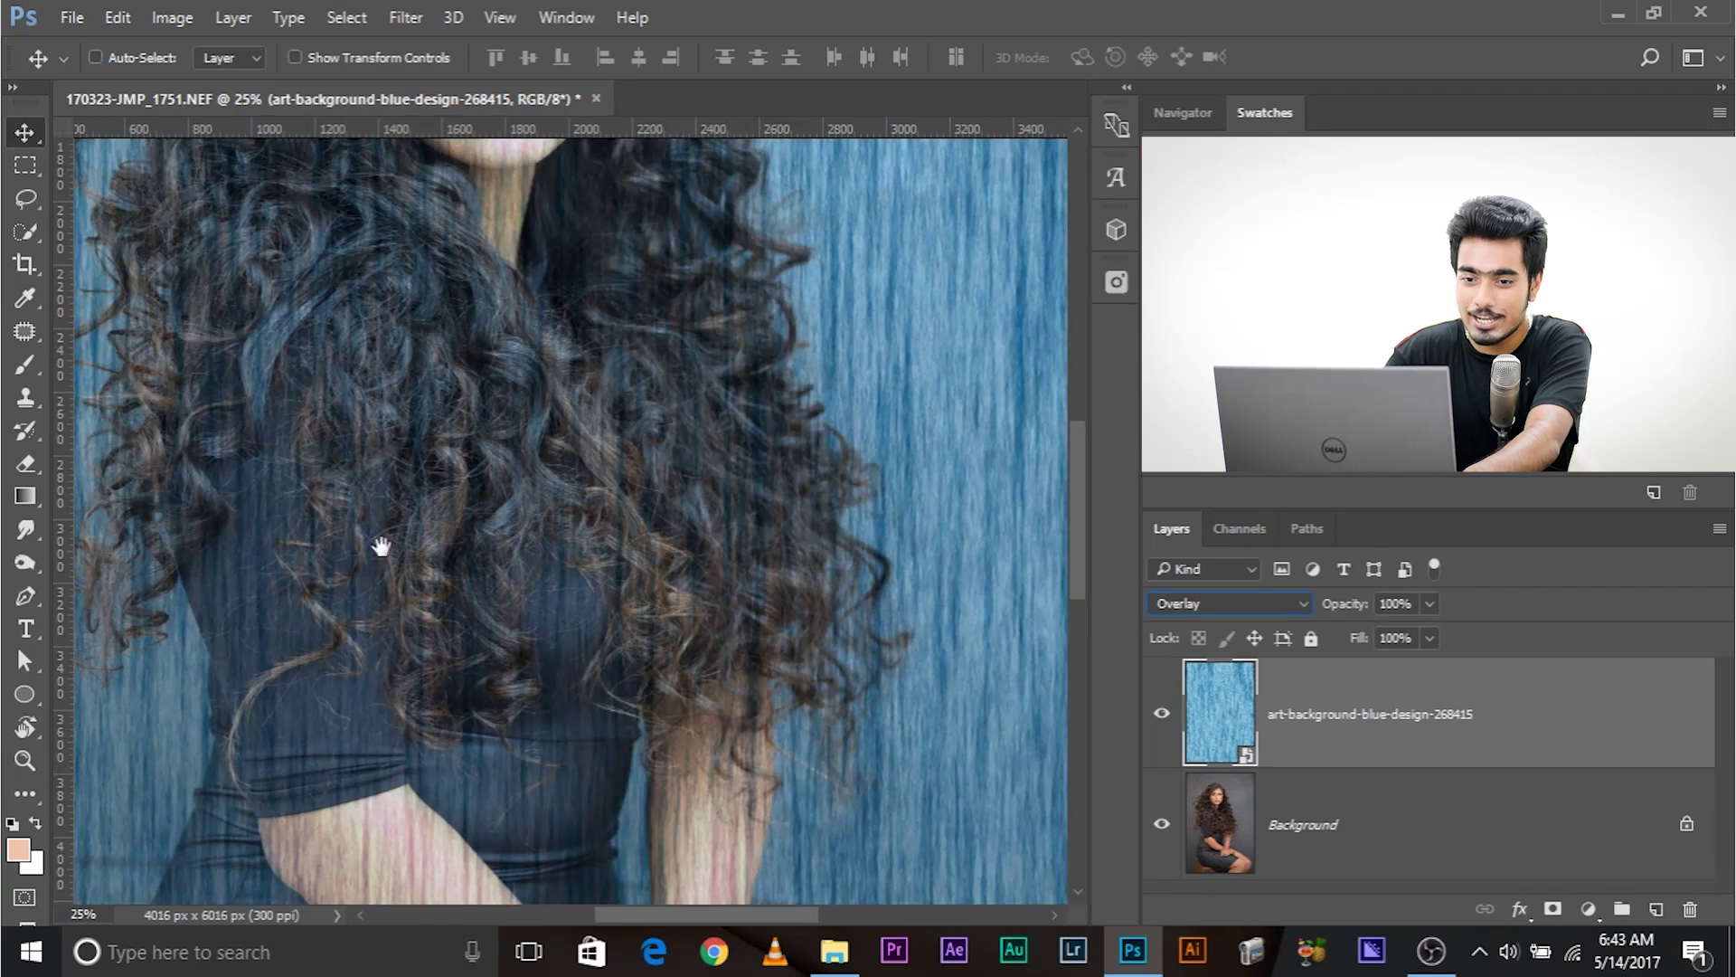
drag(185, 443, 469, 736)
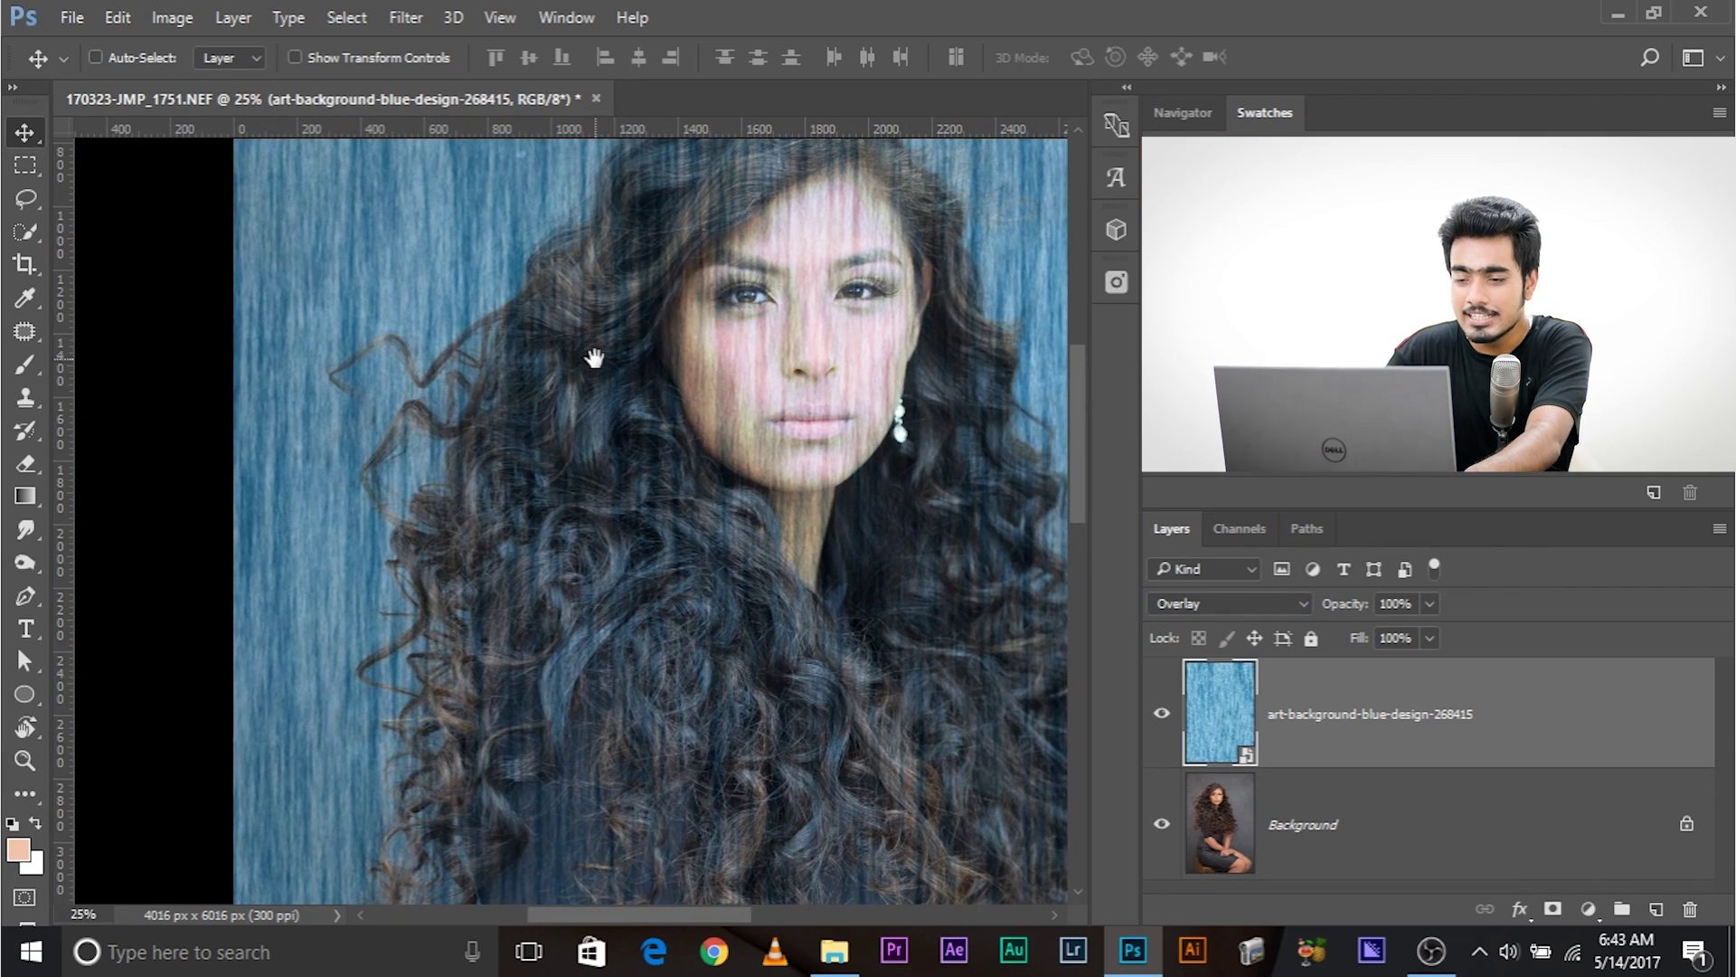
drag(588, 360, 380, 573)
drag(749, 726, 535, 396)
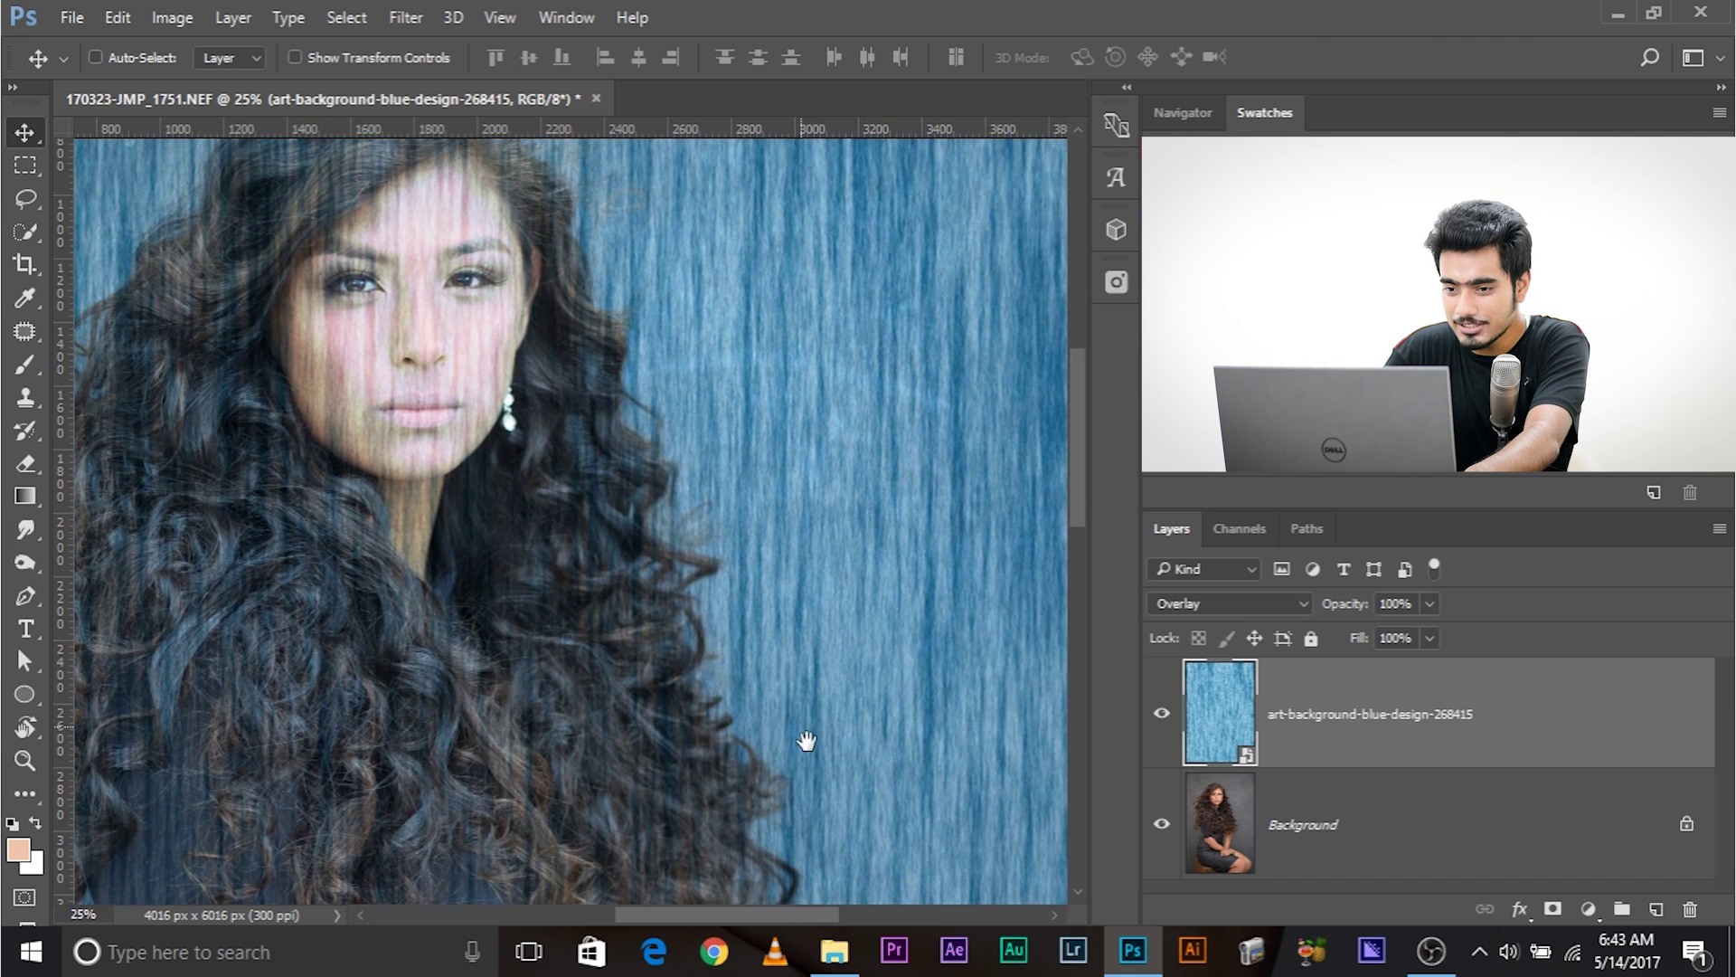
drag(805, 736, 712, 624)
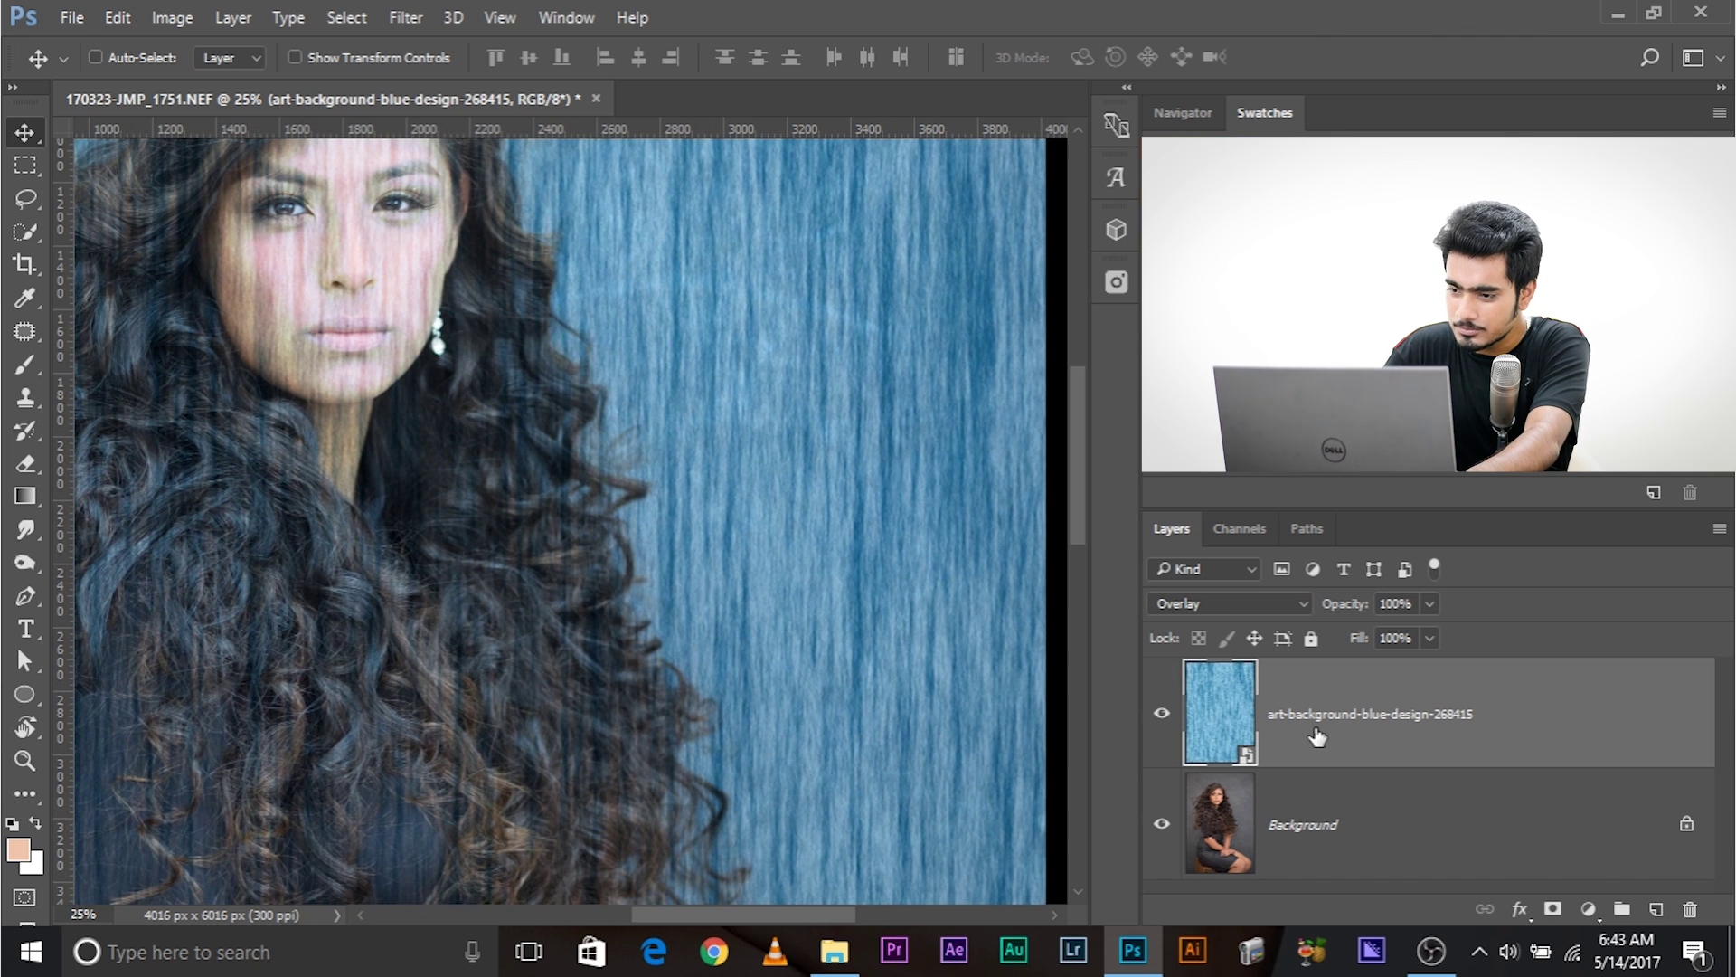
click(1330, 818)
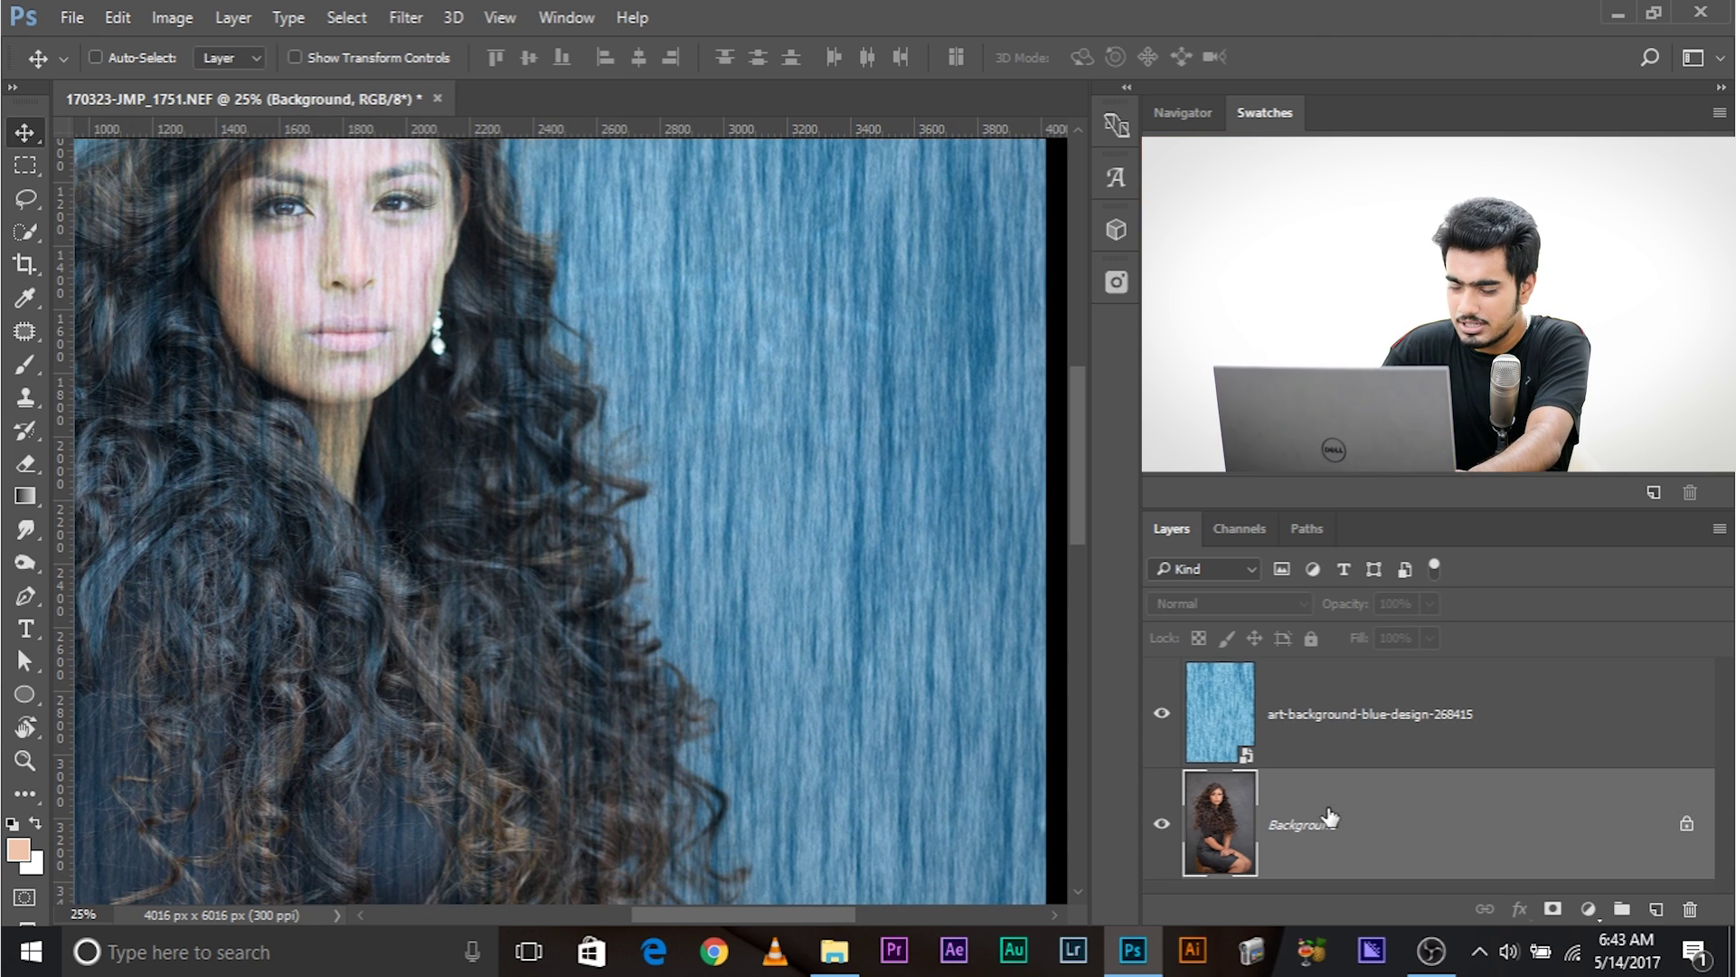
click(1589, 909)
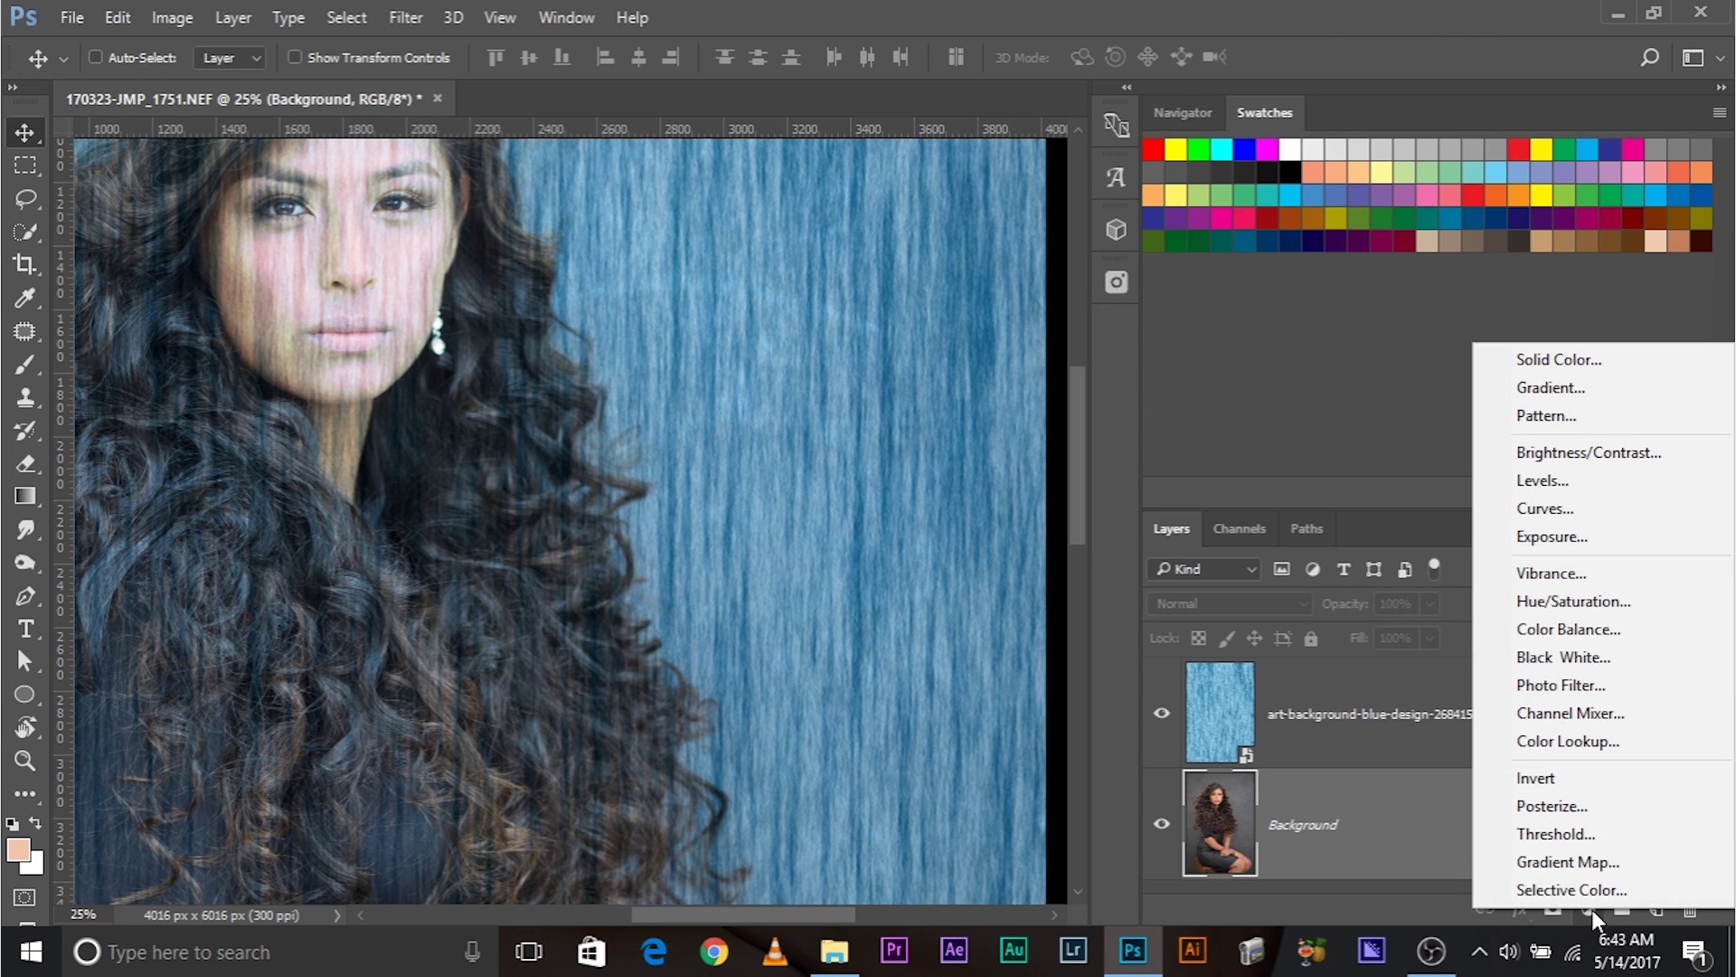
Add a Curves 1 layer above Background and raise the RGB midpoint to brighten the portrait.
click(1595, 534)
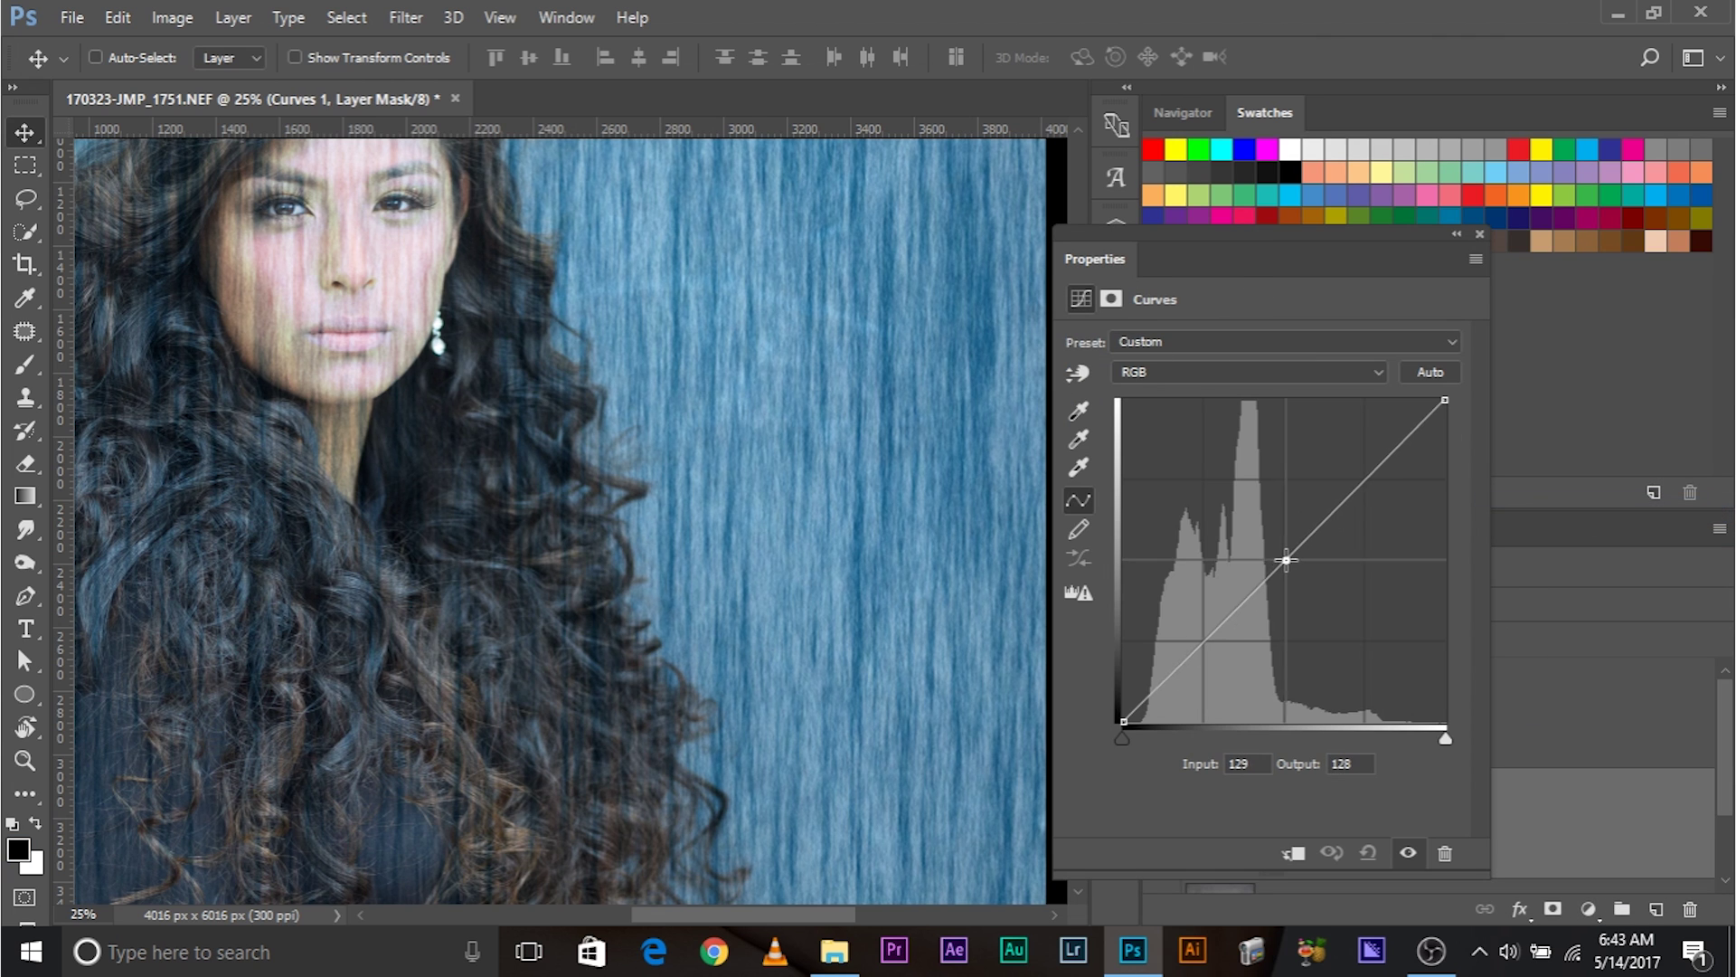
drag(1286, 559, 1264, 545)
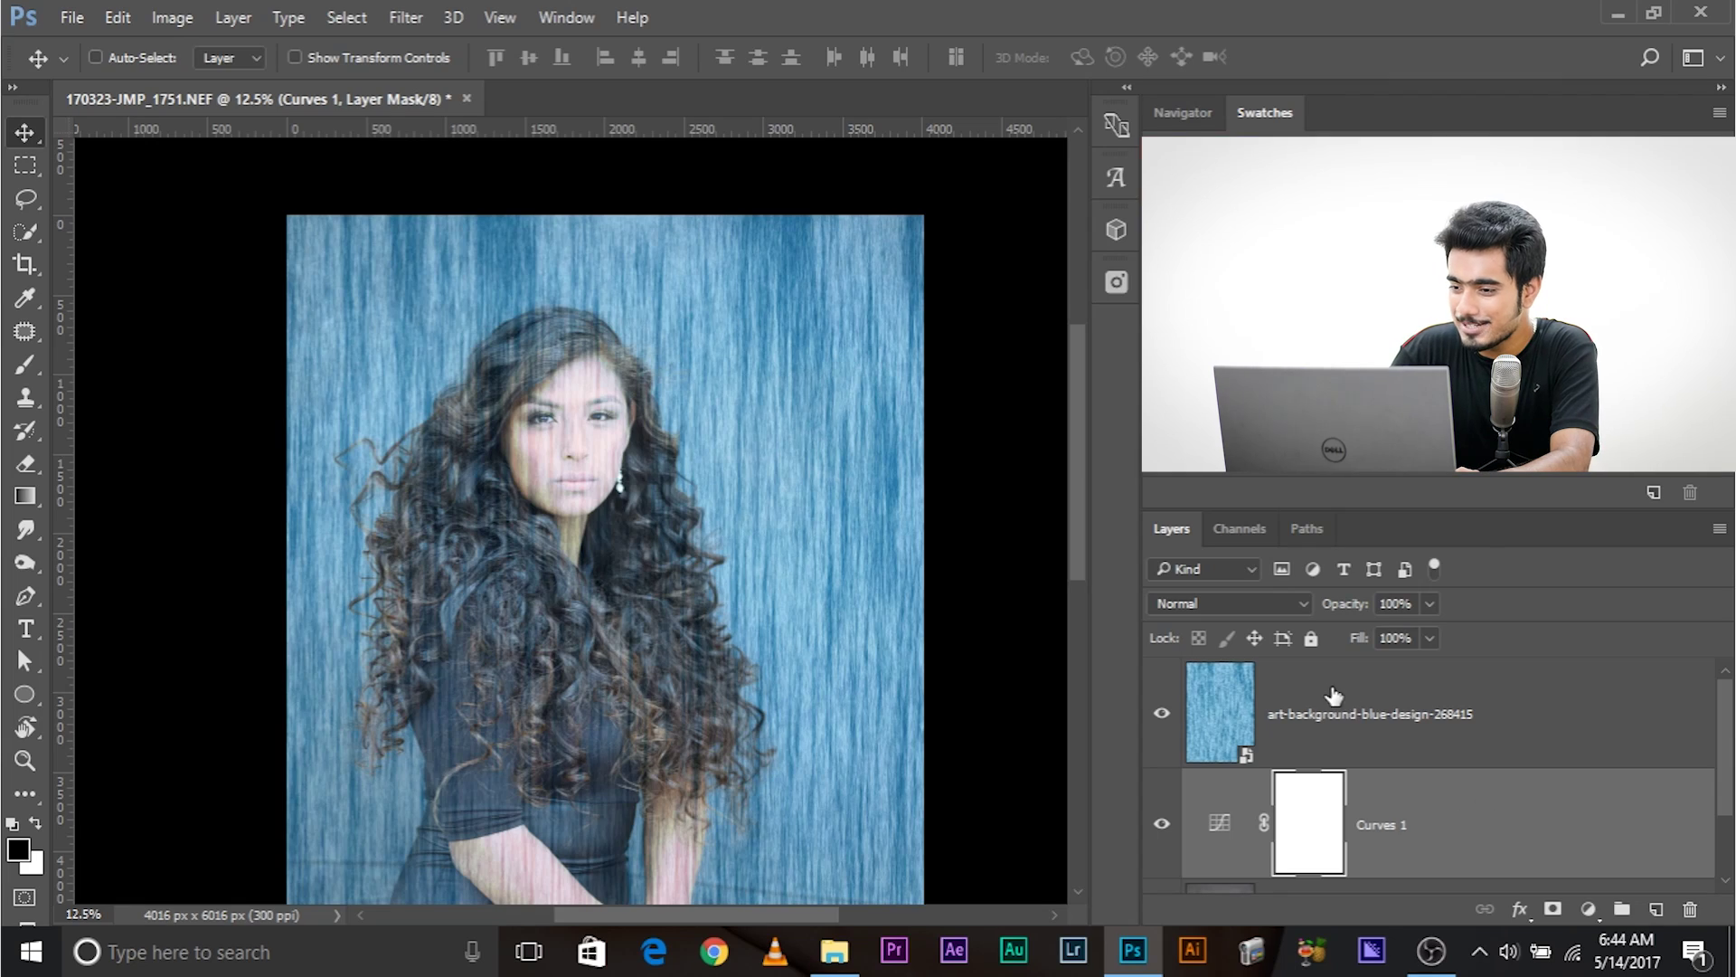
Add a layer mask to the blue texture layer and paint black over the woman with a 1596 px brush.
click(1337, 694)
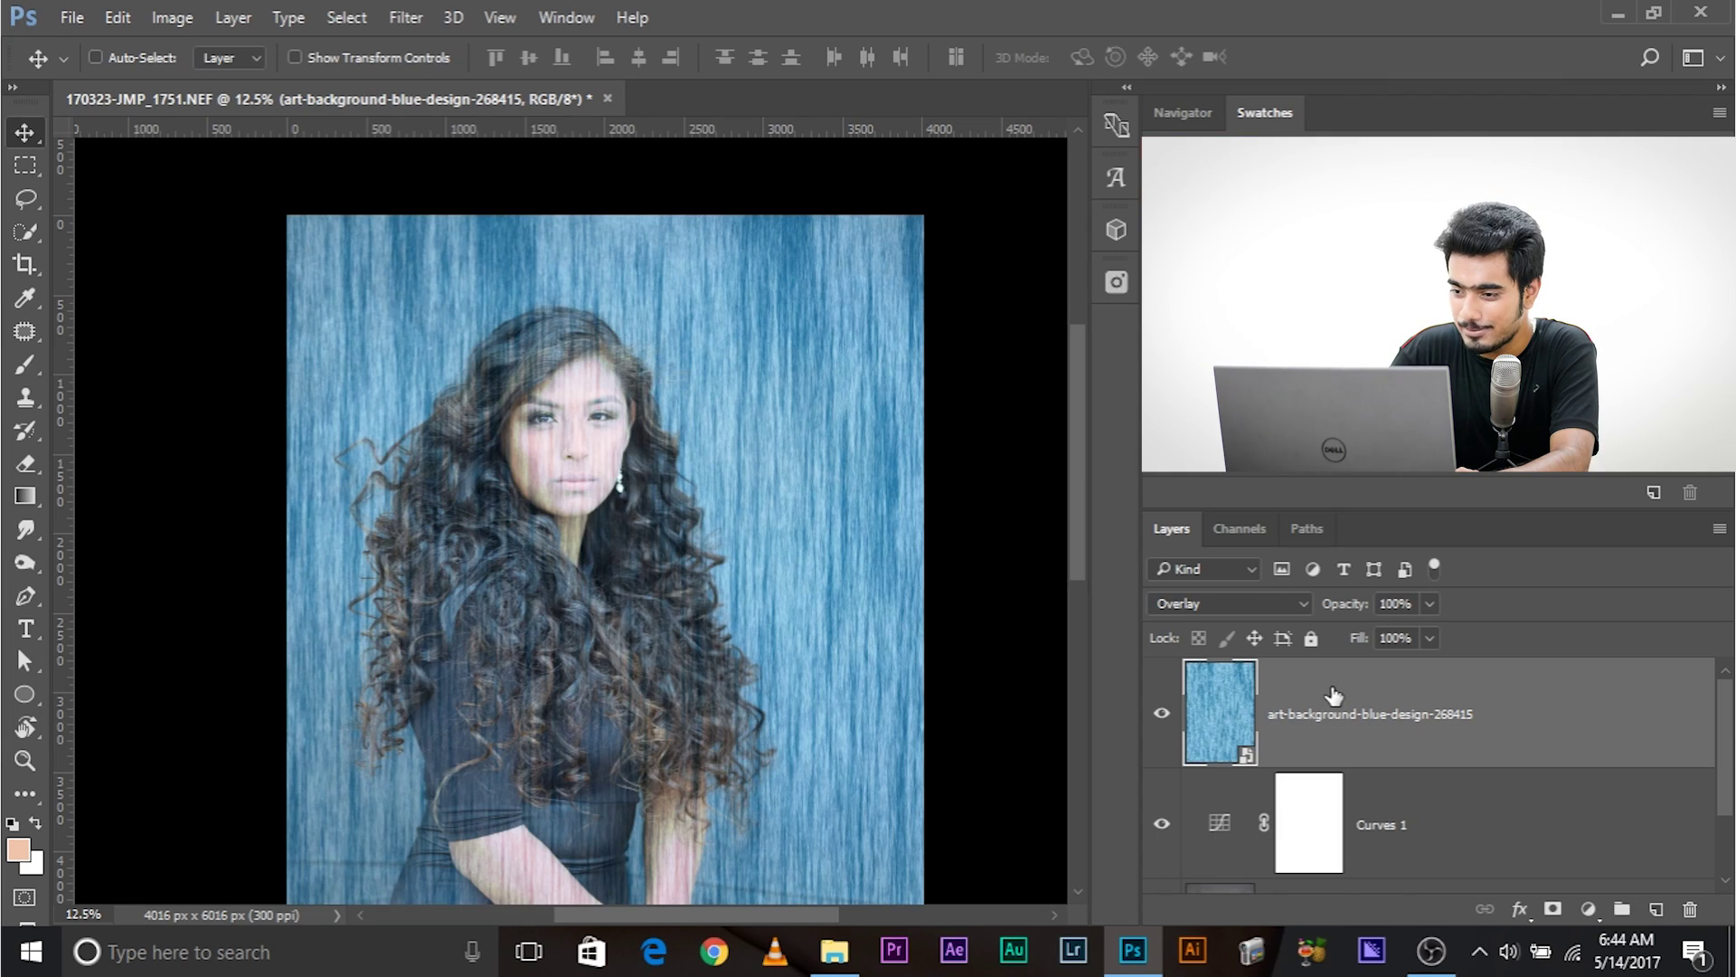
click(1554, 910)
scroll(543, 543, down, 3)
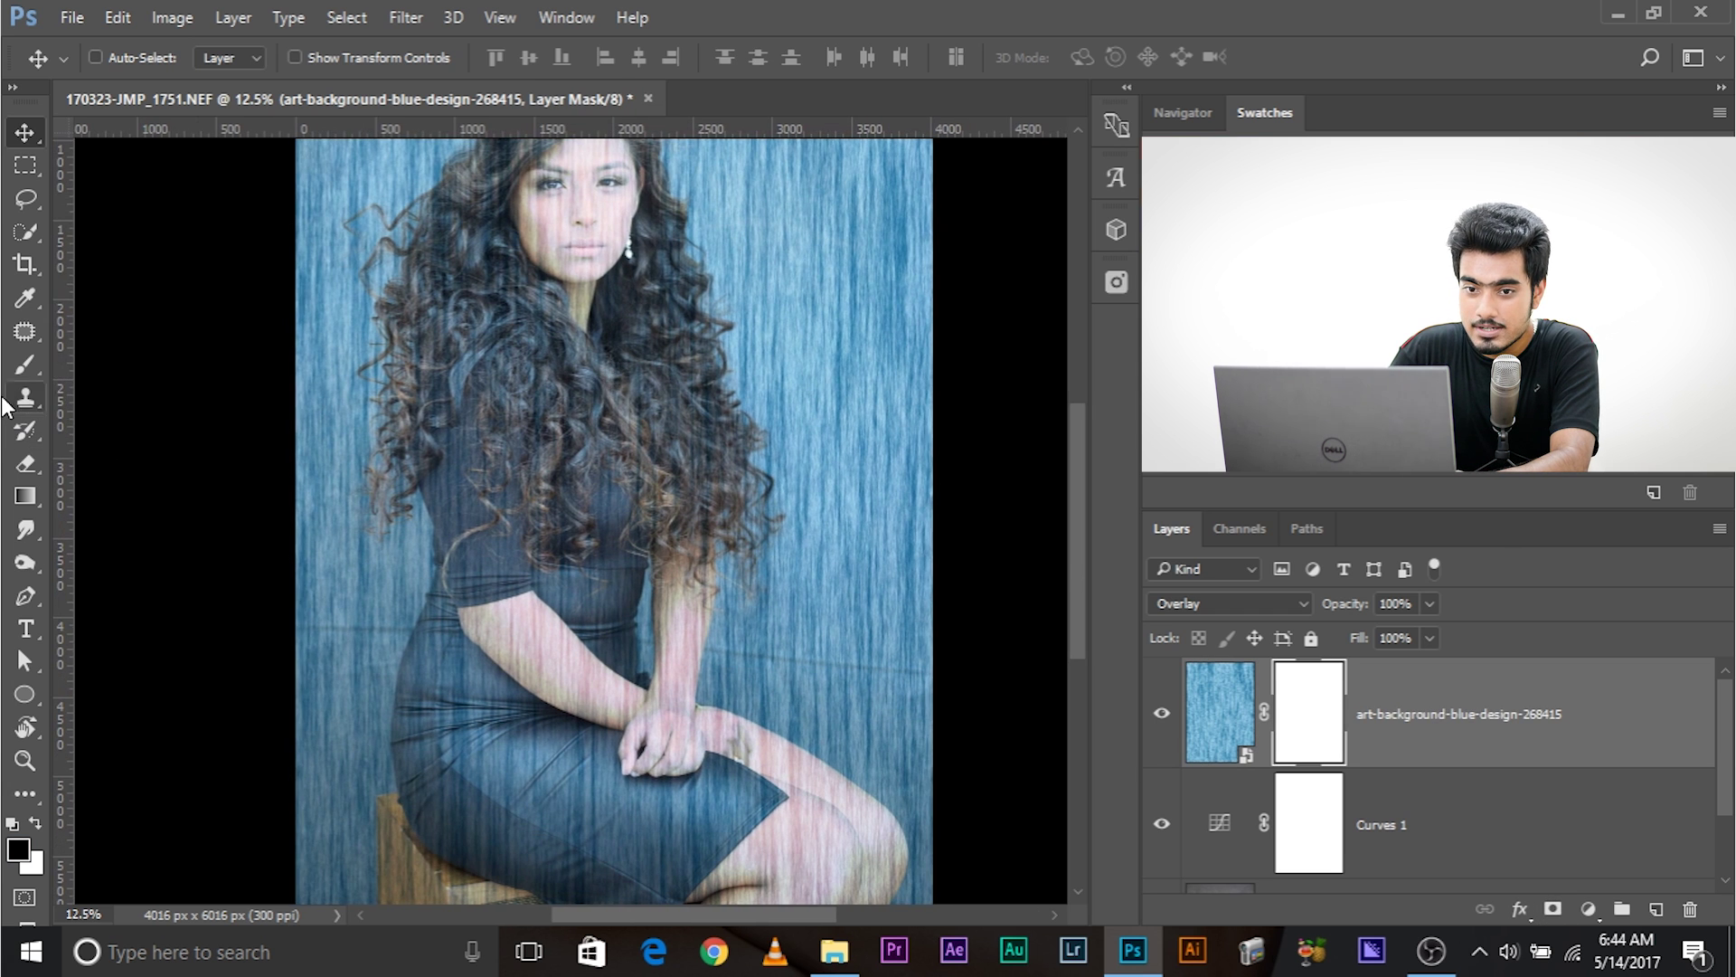
click(26, 364)
scroll(476, 556, down, 1)
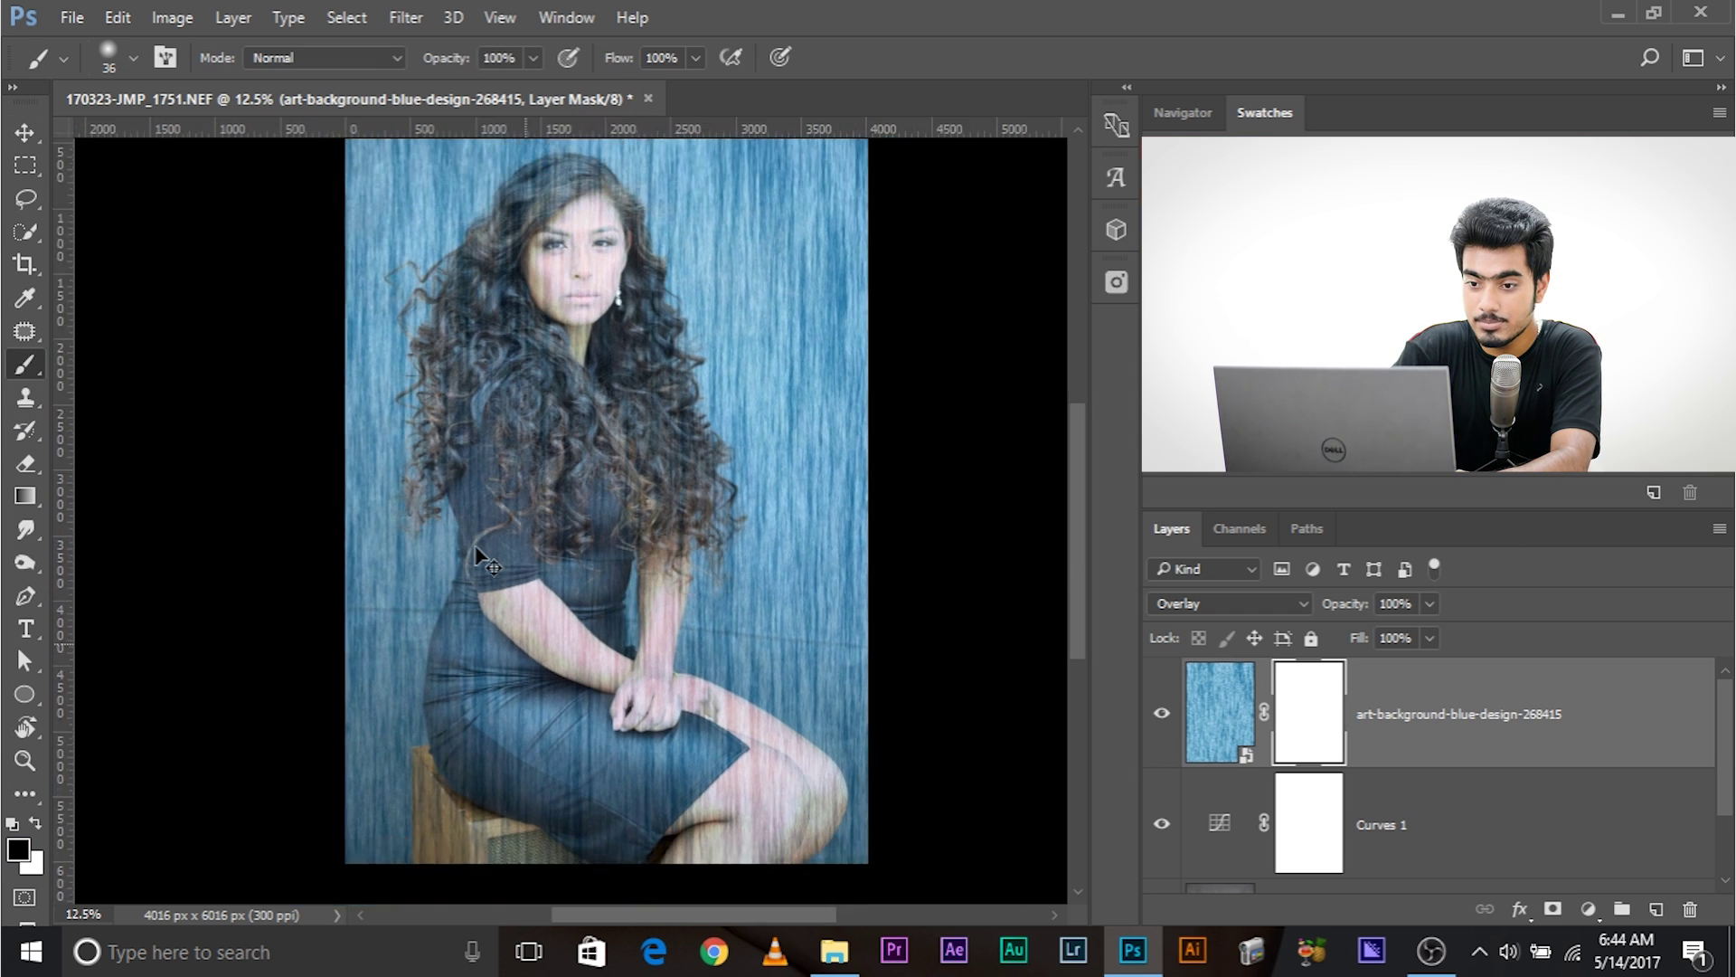
scroll(474, 548, down, 1)
mouse_move(464, 539)
mouse_down()
mouse_move(548, 535)
mouse_move(518, 838)
mouse_move(539, 785)
mouse_move(468, 719)
mouse_move(496, 656)
mouse_move(461, 476)
mouse_move(475, 383)
mouse_move(515, 339)
mouse_move(582, 428)
mouse_move(633, 710)
mouse_move(697, 795)
mouse_move(666, 822)
mouse_move(557, 669)
mouse_up()
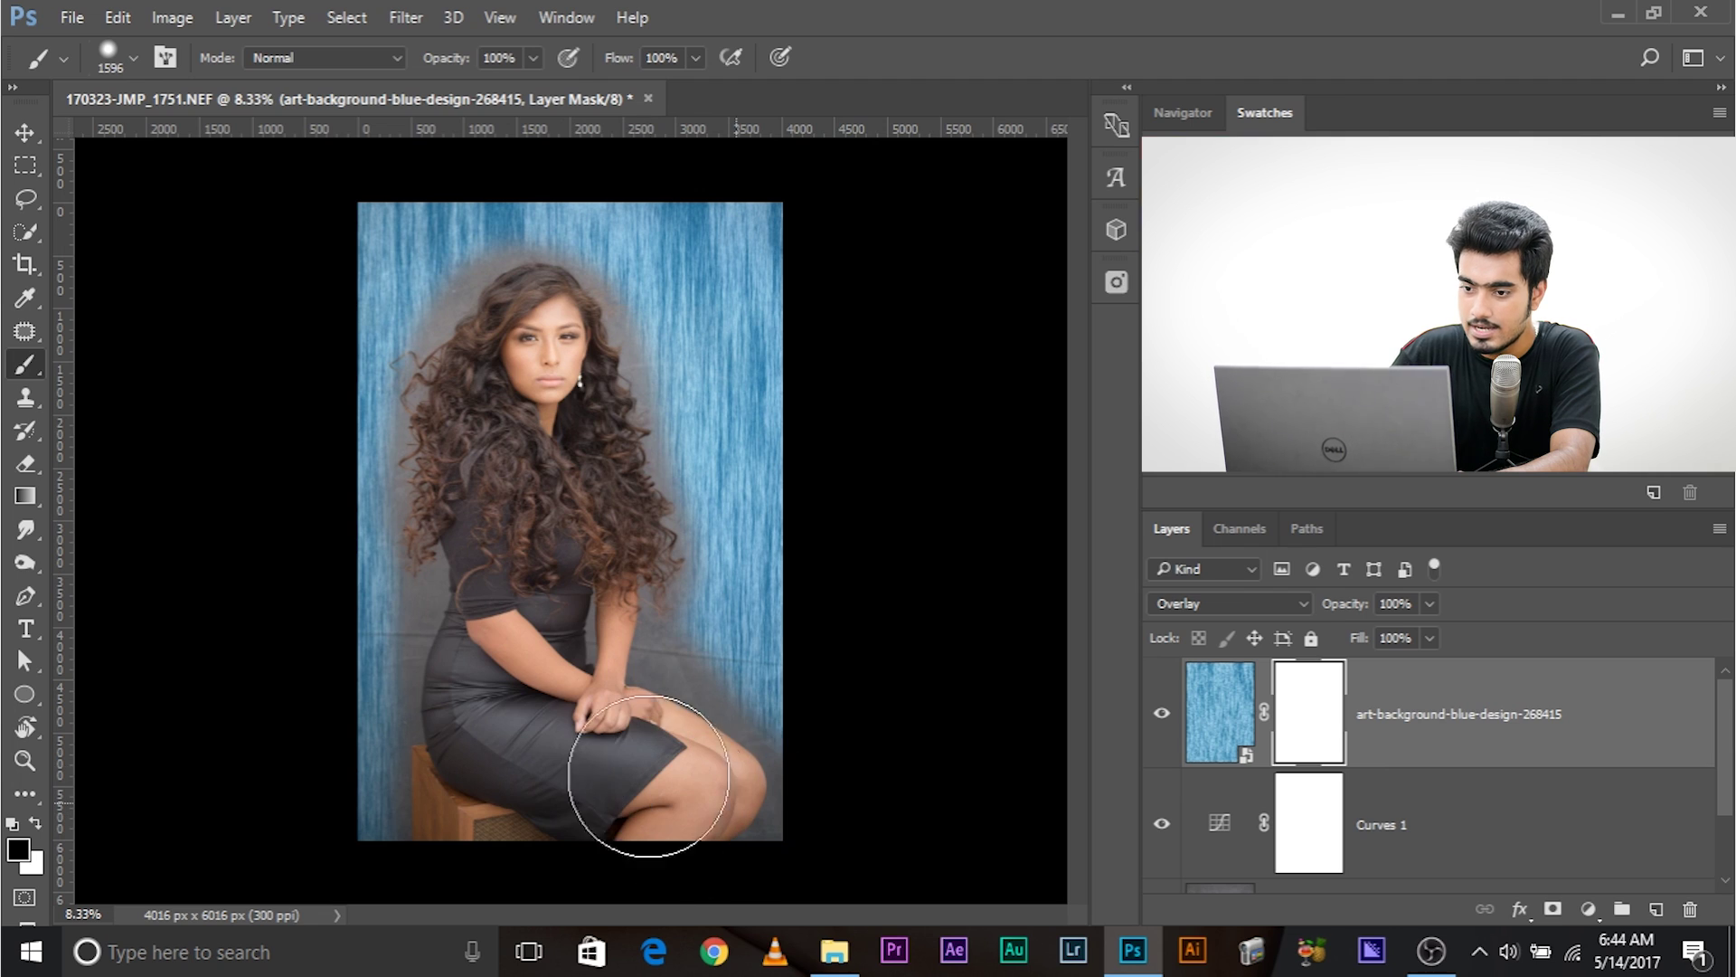
key(ctrl+plus)
key(ctrl+plus)
key(ctrl+plus)
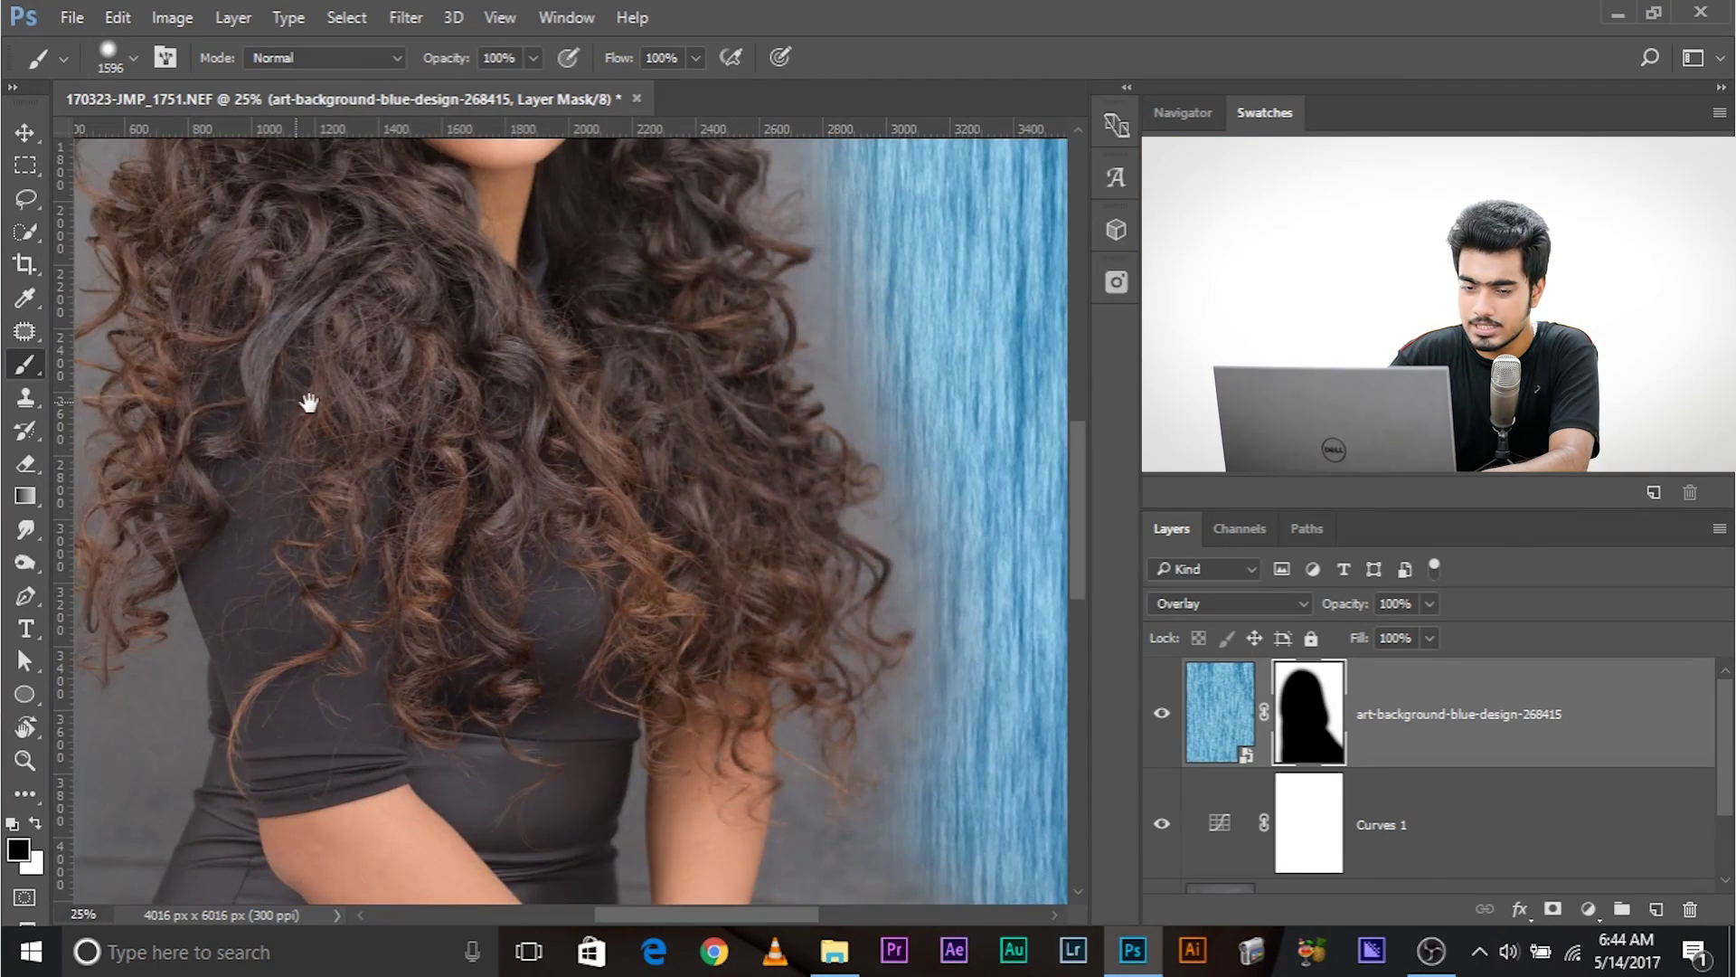
Paint white on the mask with a 684 px brush to restore blue texture left of her hair.
drag(308, 402, 836, 900)
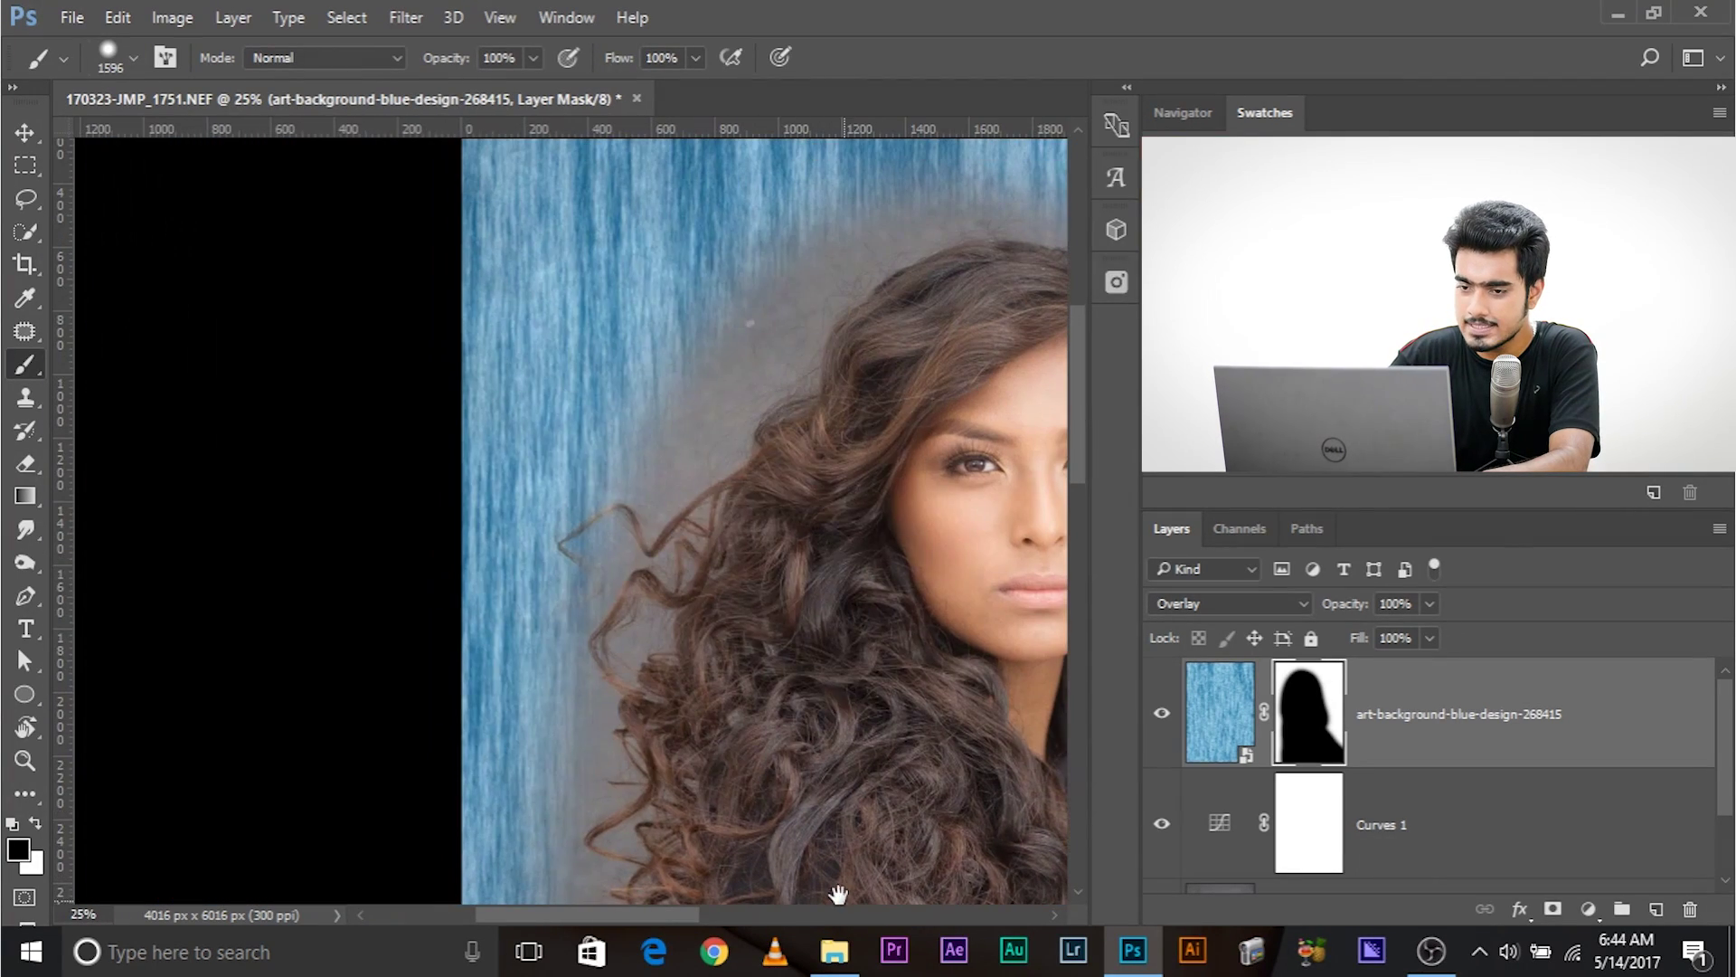
mouse_move(670, 532)
mouse_down()
mouse_move(524, 502)
mouse_move(519, 803)
mouse_move(525, 534)
mouse_move(642, 602)
mouse_move(649, 437)
mouse_up()
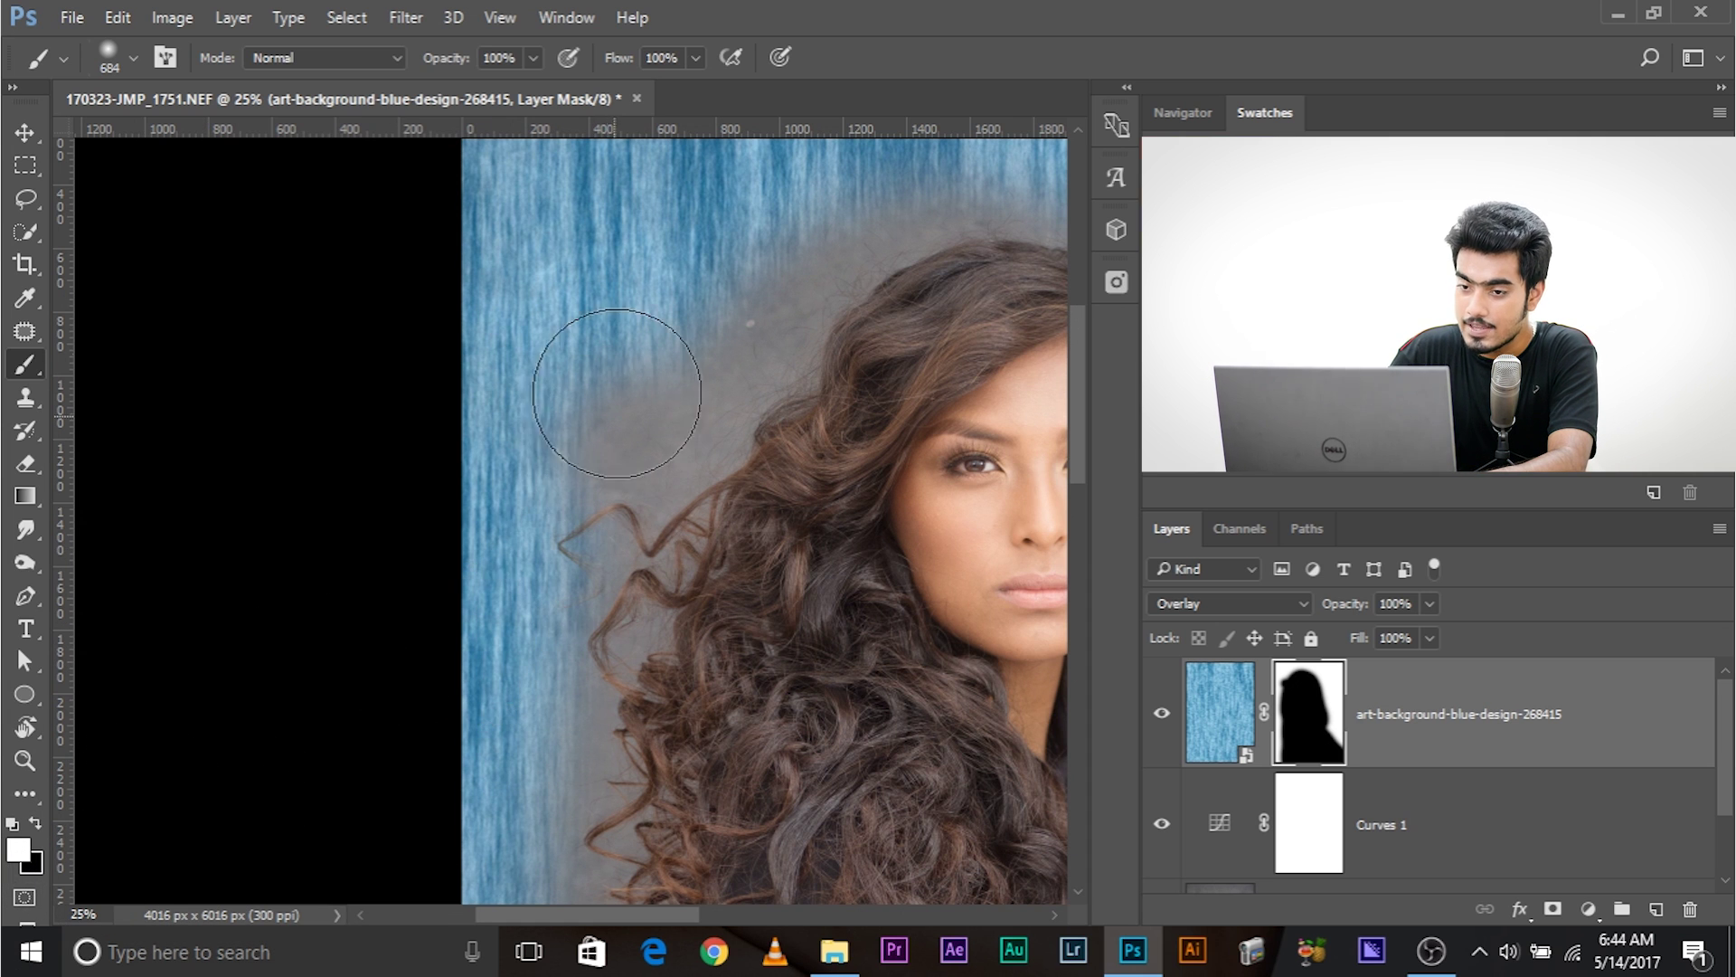
mouse_move(616, 394)
mouse_down()
mouse_move(589, 427)
mouse_move(599, 454)
mouse_up()
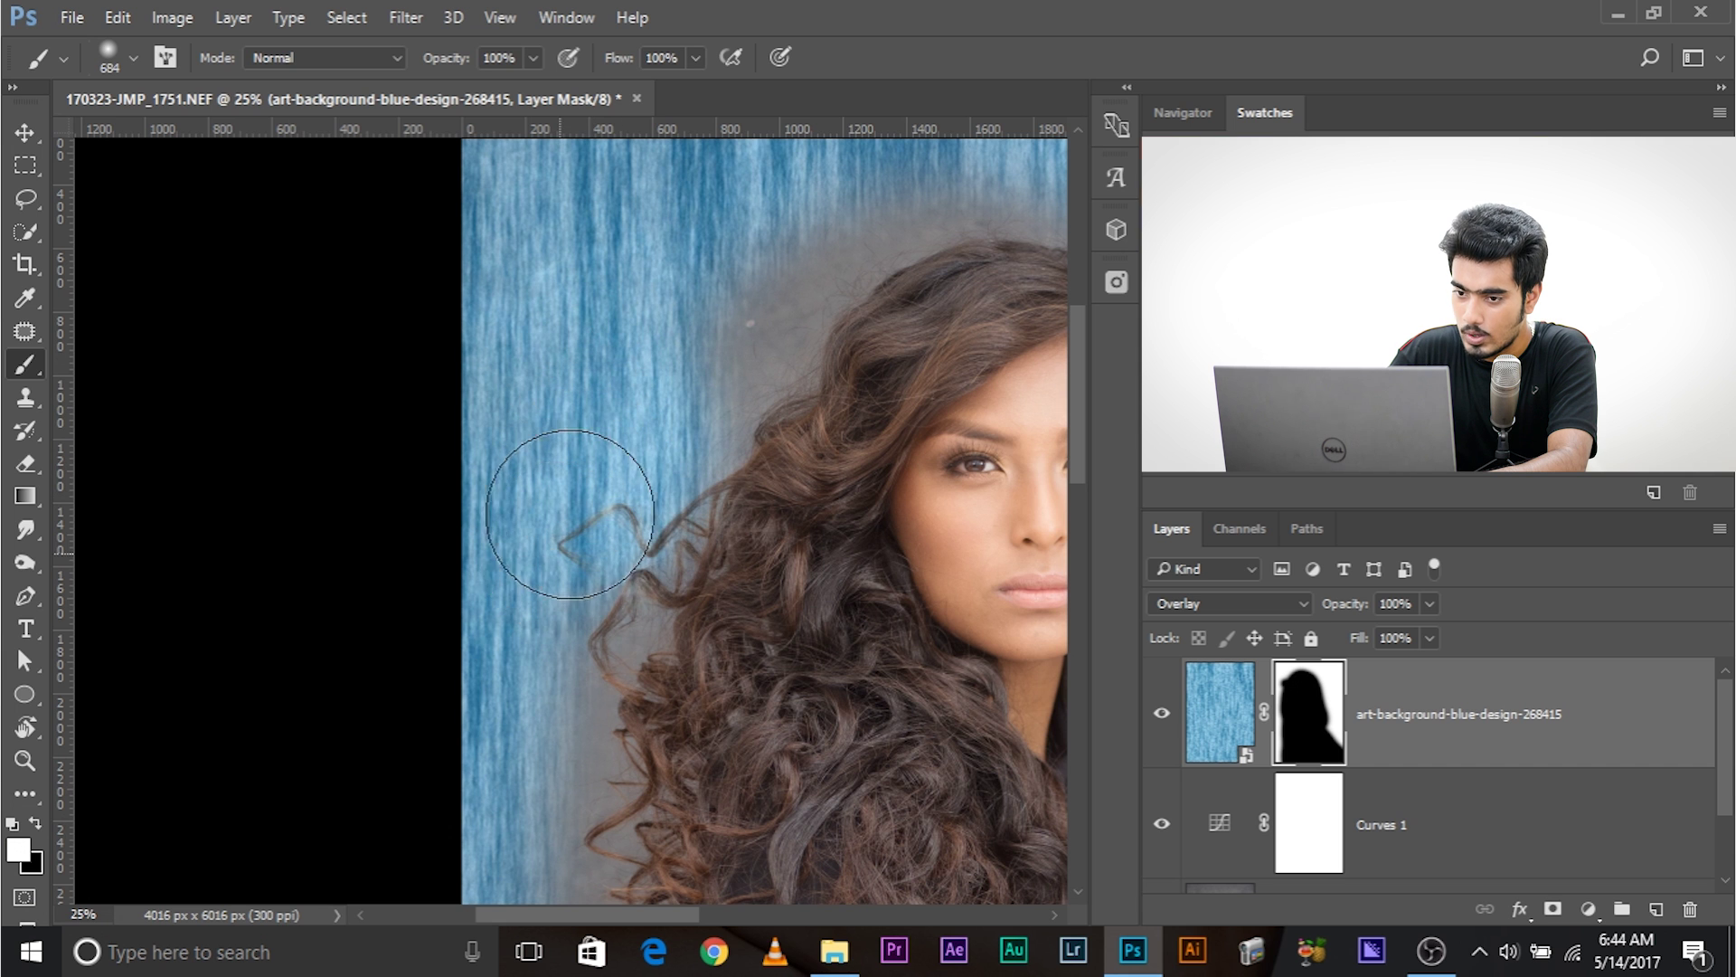
mouse_move(570, 514)
mouse_down()
mouse_move(569, 618)
mouse_move(608, 544)
mouse_up()
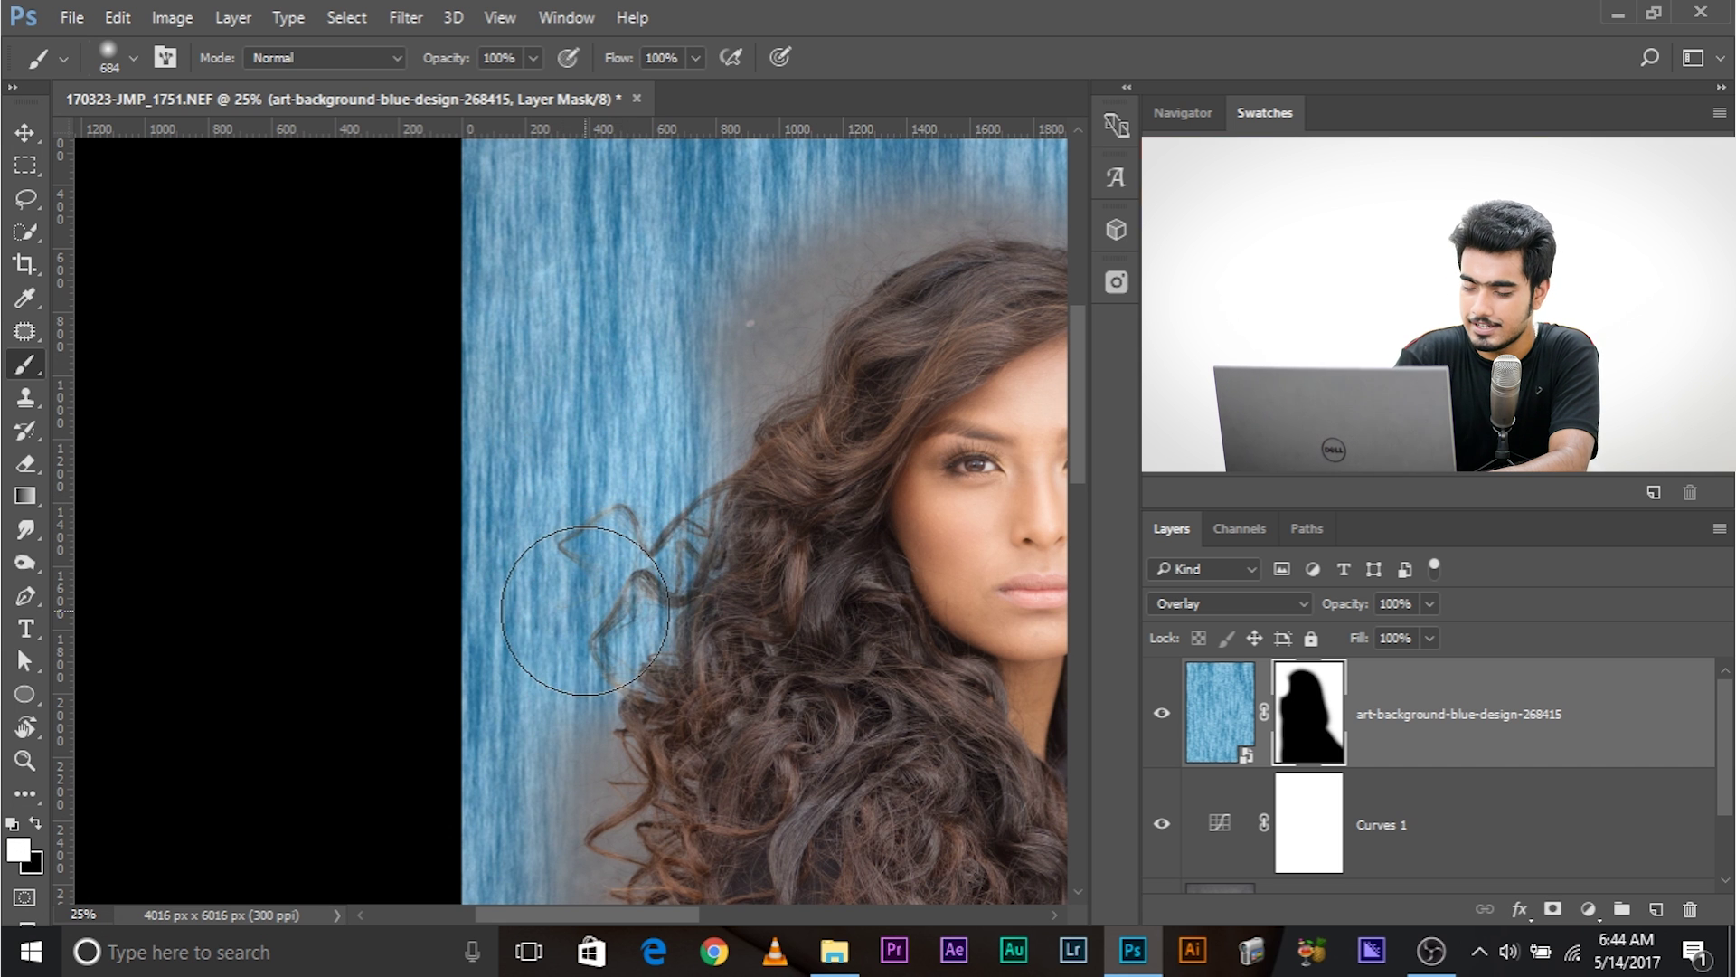
scroll(585, 611, up, 1)
drag(582, 588, 570, 290)
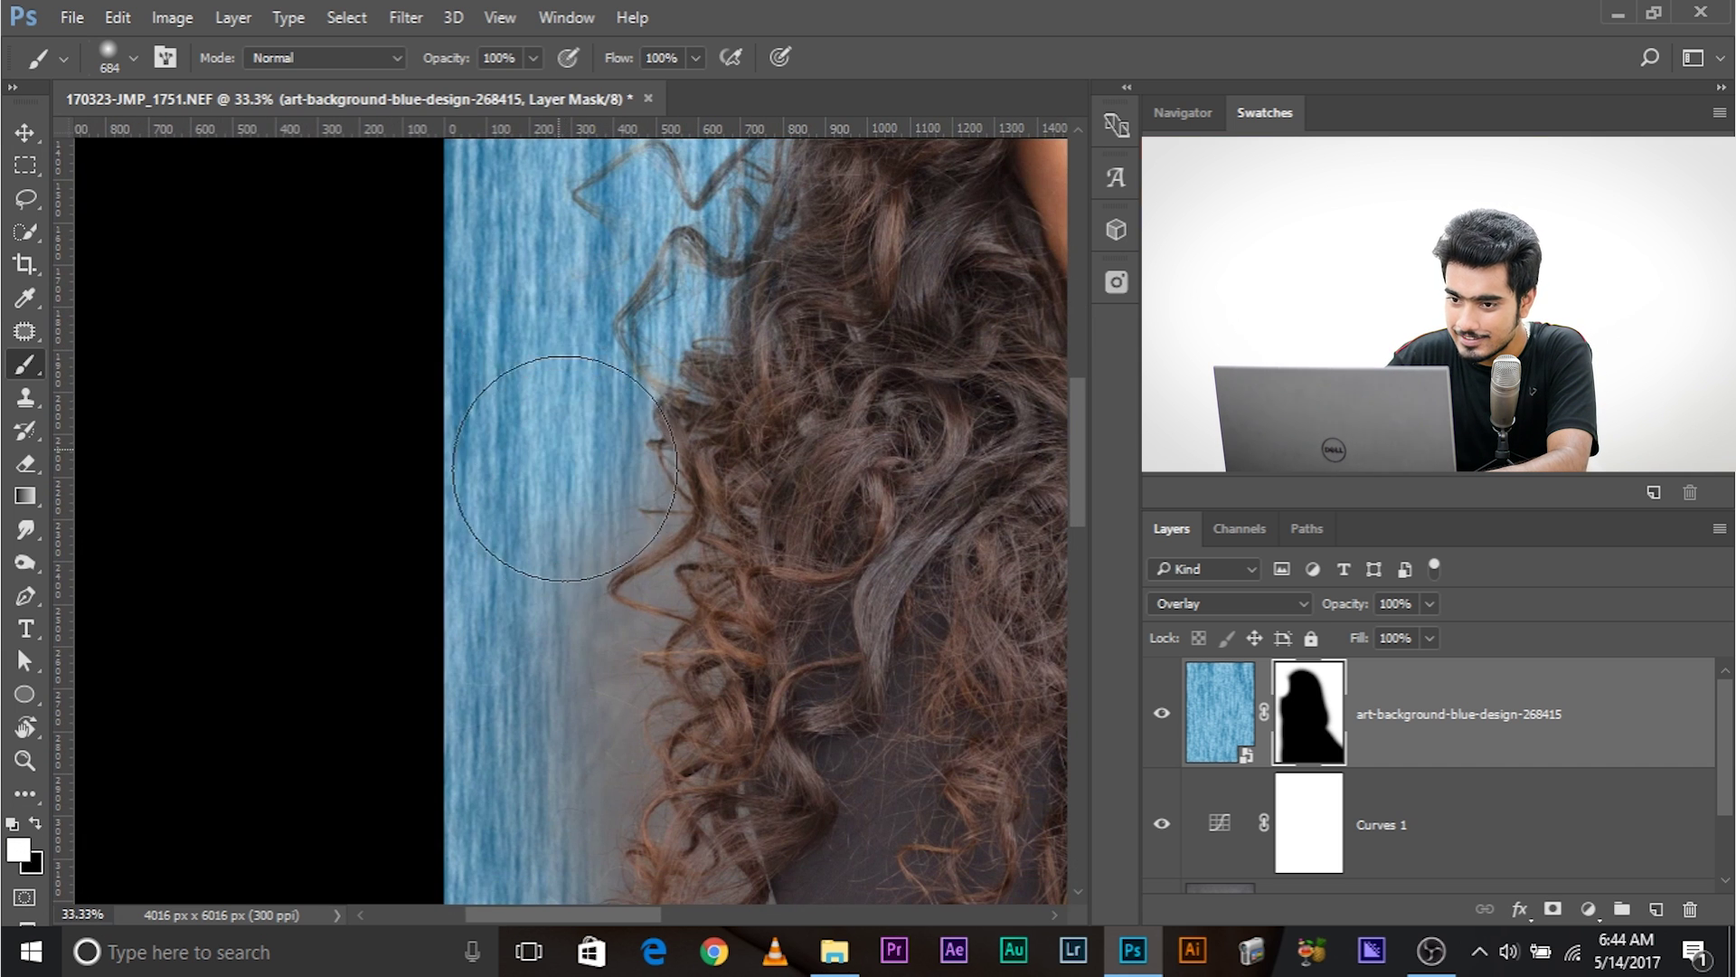
mouse_move(564, 467)
mouse_down()
mouse_move(579, 514)
mouse_move(639, 540)
mouse_up()
drag(597, 621, 632, 352)
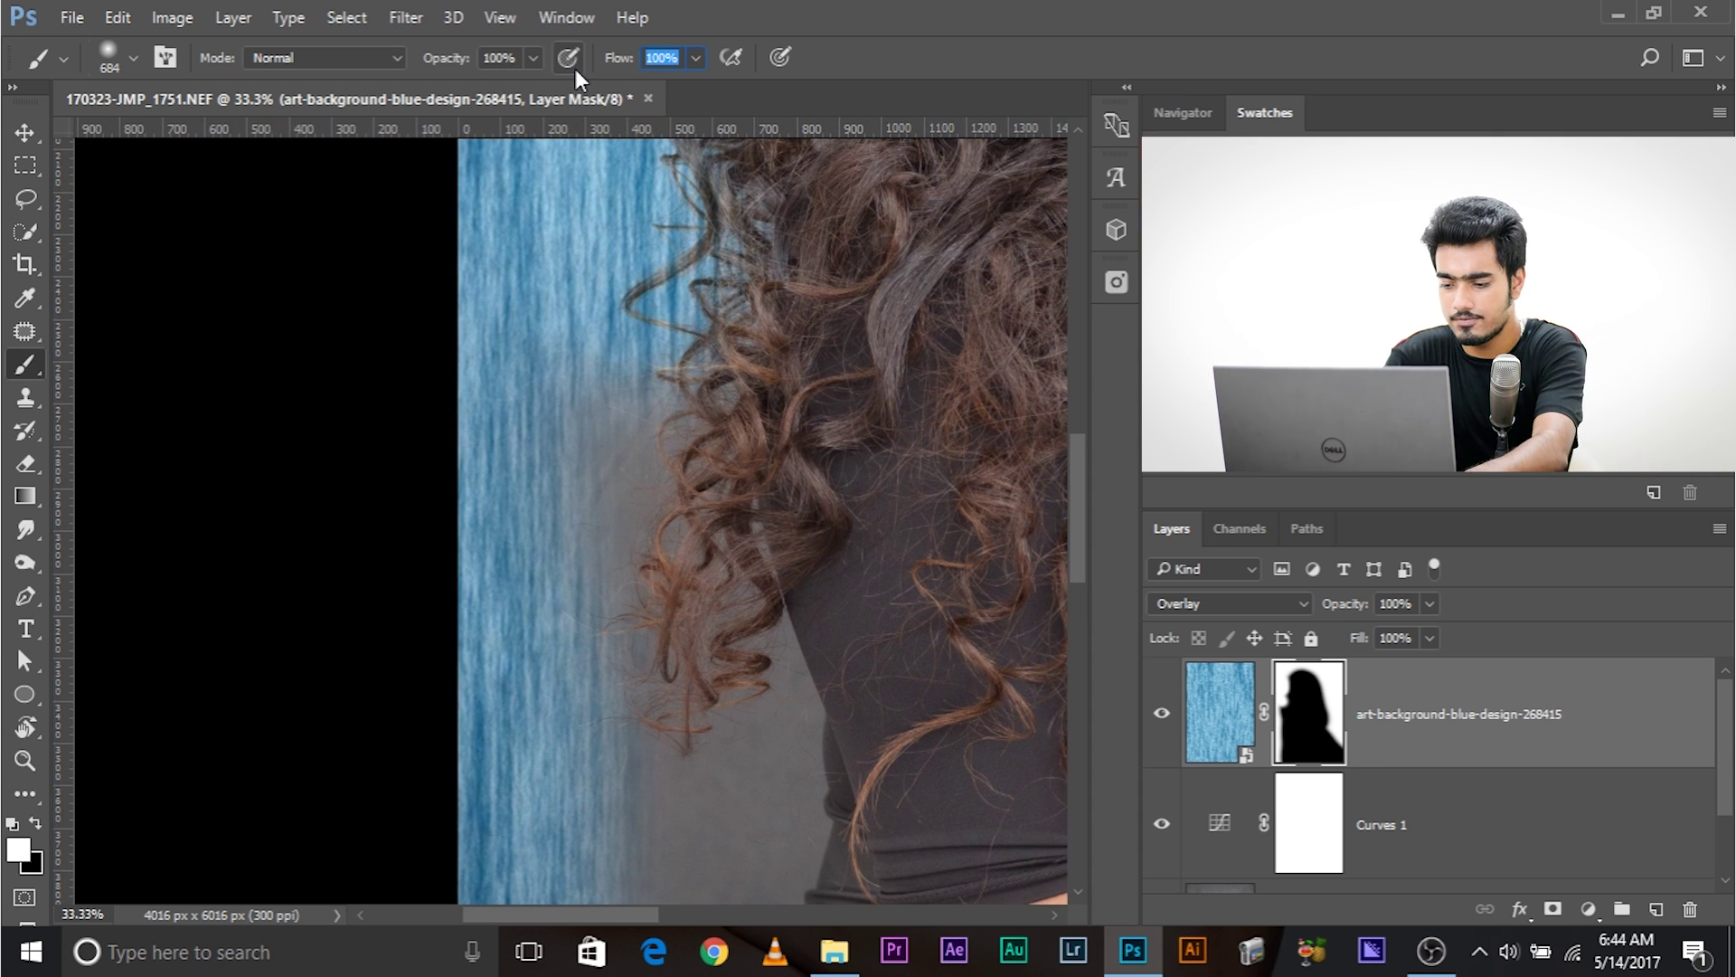
Set brush flow to 30%, shrink the brush to 318 px and reveal blue above her hair.
text(30)
key(Return)
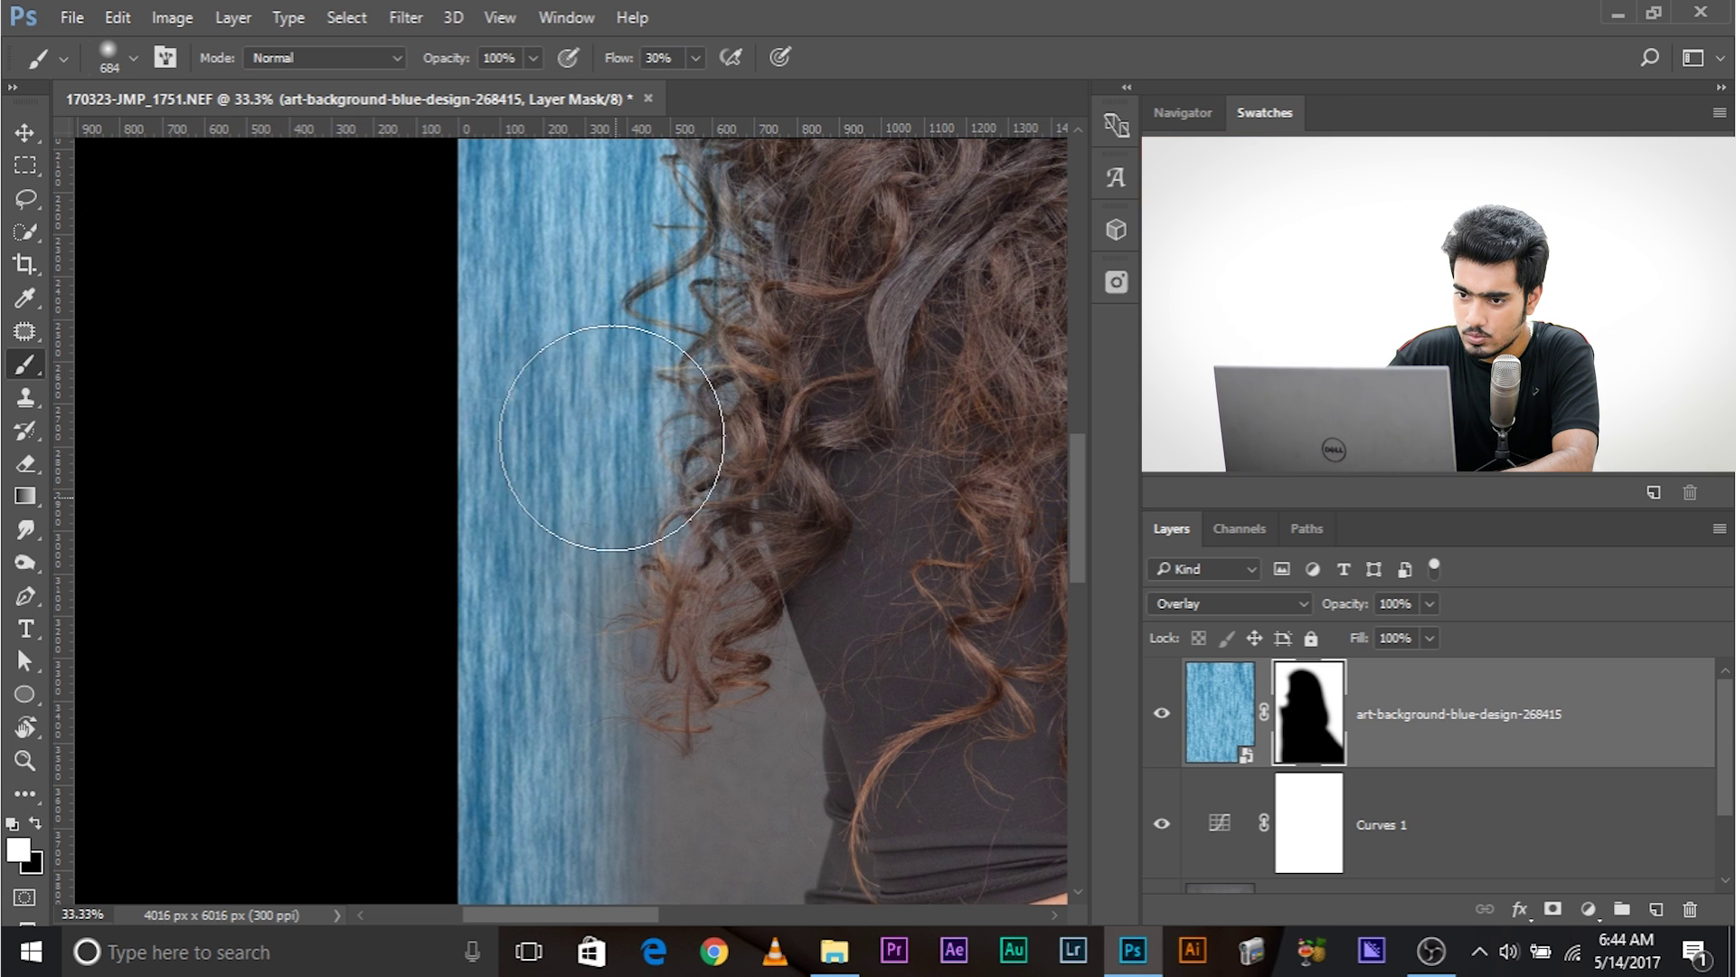
drag(684, 606, 562, 446)
mouse_move(516, 533)
mouse_down()
mouse_move(486, 436)
mouse_move(501, 513)
mouse_move(534, 513)
mouse_move(547, 462)
mouse_move(500, 420)
mouse_move(494, 538)
mouse_up()
mouse_move(627, 353)
mouse_down()
mouse_move(578, 542)
mouse_move(506, 651)
mouse_move(437, 601)
mouse_up()
drag(437, 515, 383, 514)
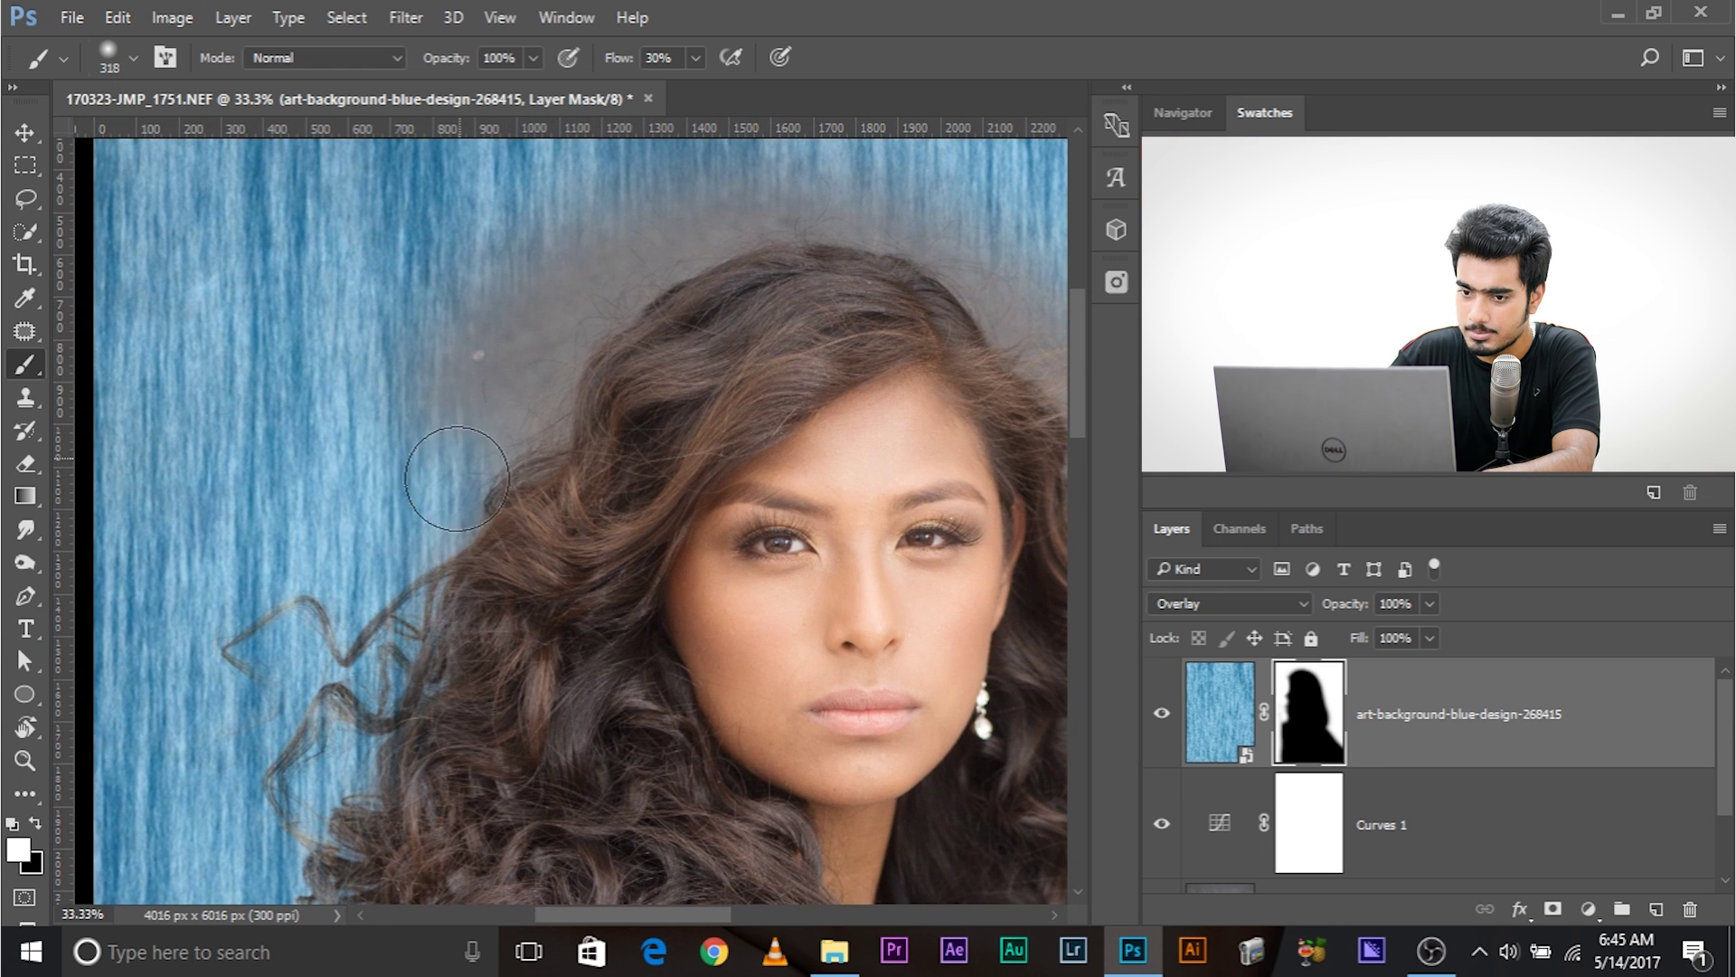
mouse_move(518, 374)
mouse_down()
mouse_move(583, 288)
mouse_move(478, 284)
mouse_up()
Reveal blue texture in the grey halo right of her curly hair.
drag(648, 245, 298, 378)
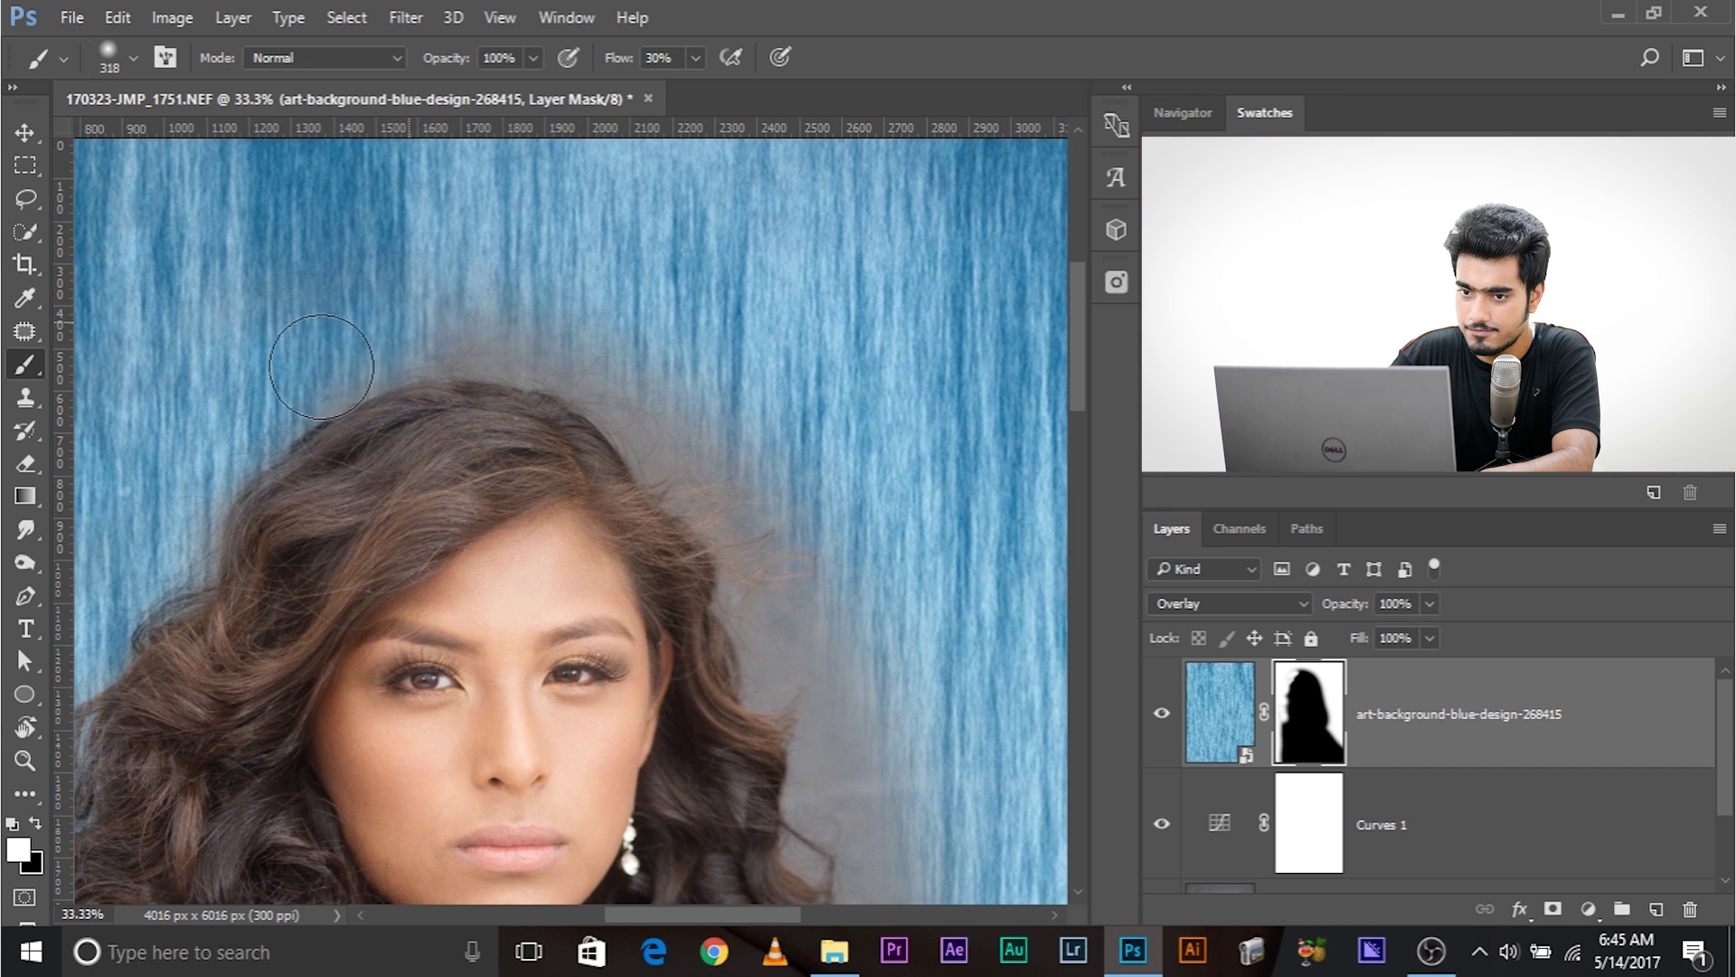
drag(765, 526, 705, 488)
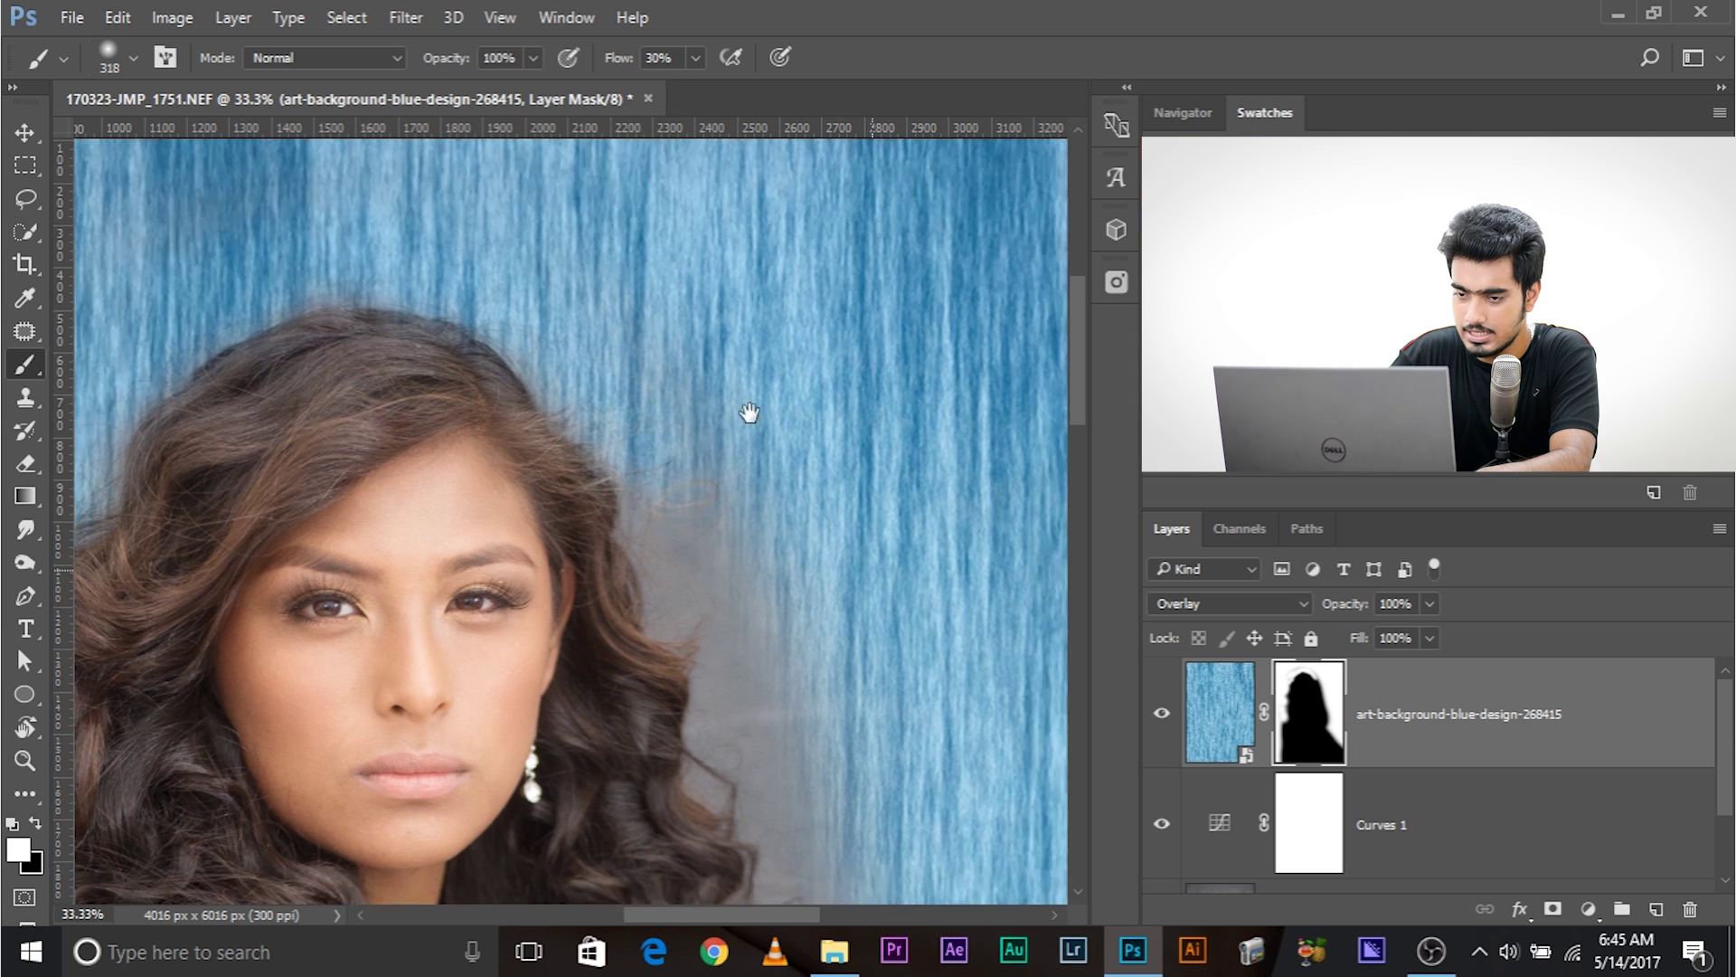
mouse_move(748, 411)
mouse_down()
mouse_move(544, 402)
mouse_move(602, 555)
mouse_move(651, 582)
mouse_up()
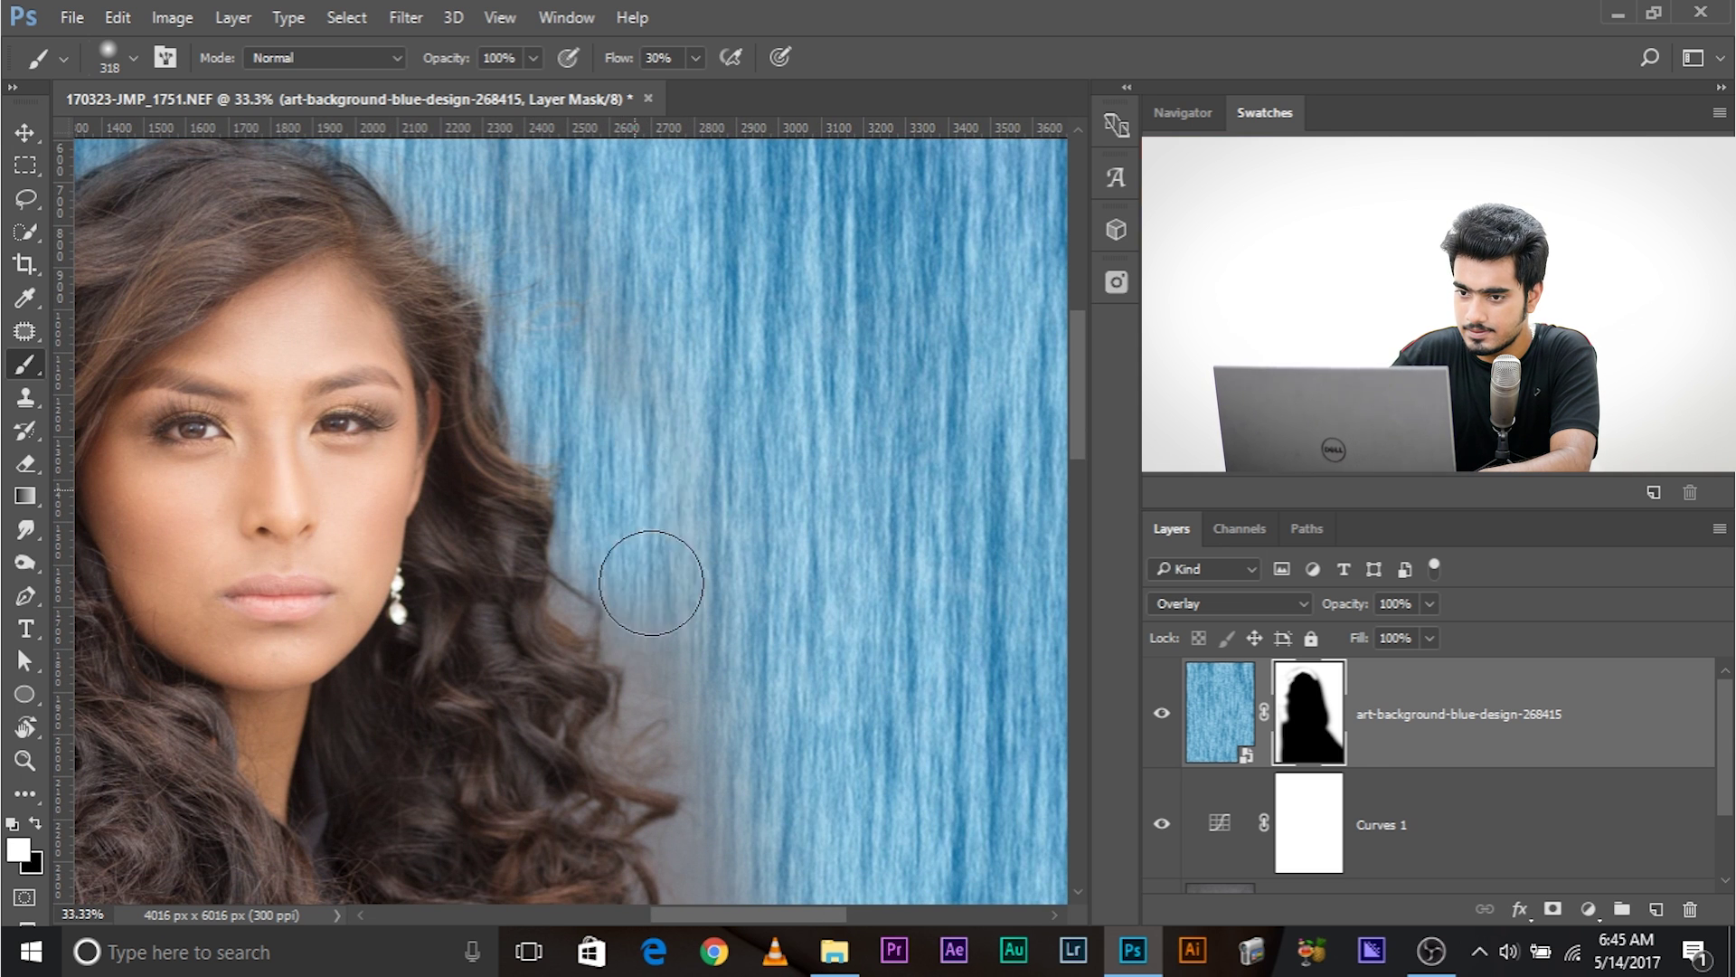
drag(717, 651, 639, 403)
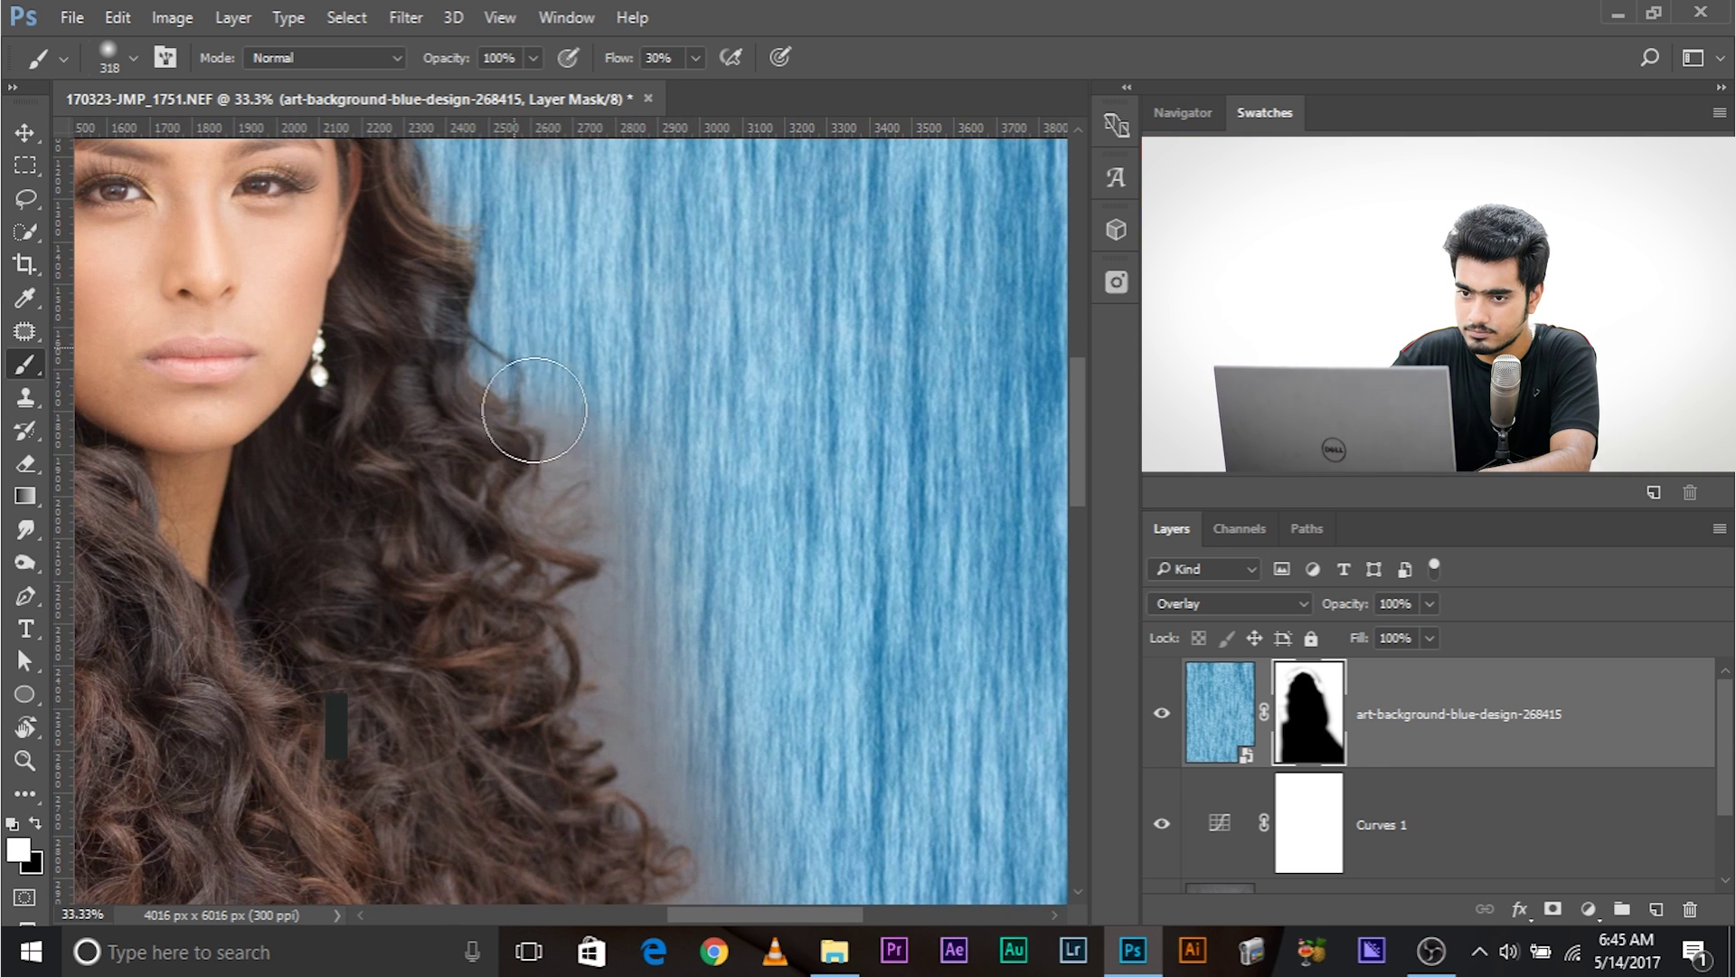
mouse_move(691, 663)
mouse_down()
mouse_move(540, 363)
mouse_move(507, 389)
mouse_move(561, 368)
mouse_move(582, 683)
mouse_move(554, 357)
mouse_up()
mouse_move(458, 419)
mouse_down()
mouse_move(469, 583)
mouse_move(524, 356)
mouse_move(452, 426)
mouse_up()
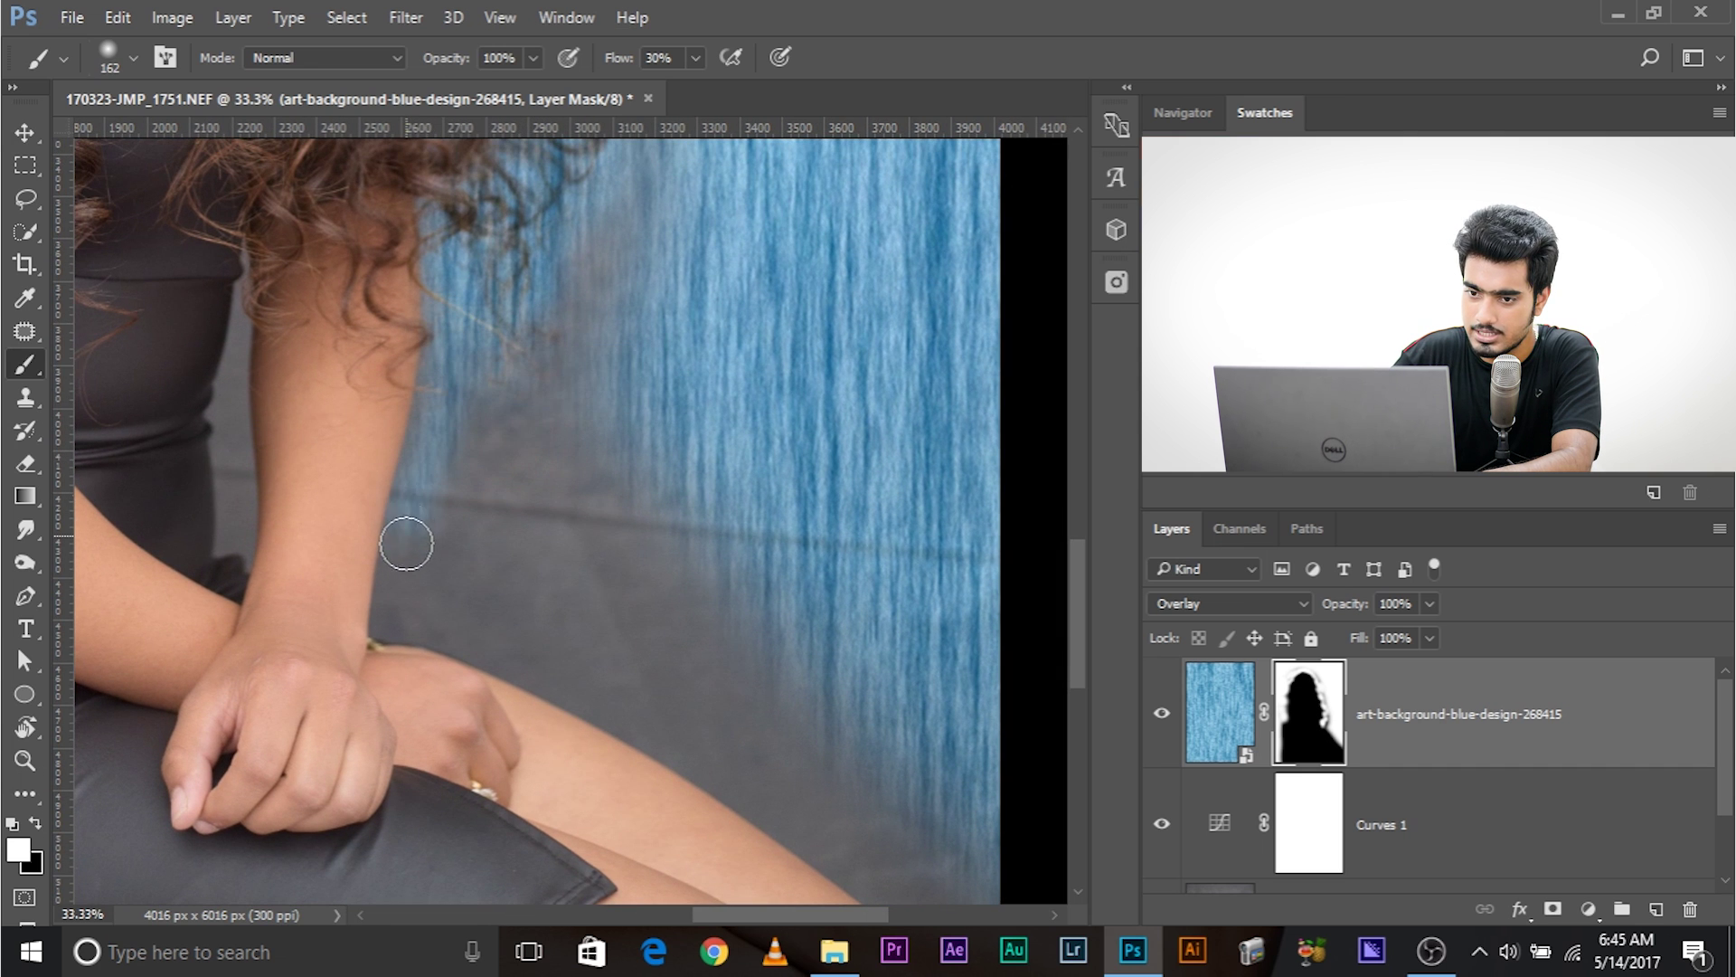
Paint blue texture back into the grey beside her arm and around her hand.
mouse_move(504, 376)
mouse_down()
mouse_move(543, 376)
mouse_move(588, 271)
mouse_move(543, 406)
mouse_move(494, 425)
mouse_move(652, 542)
mouse_up()
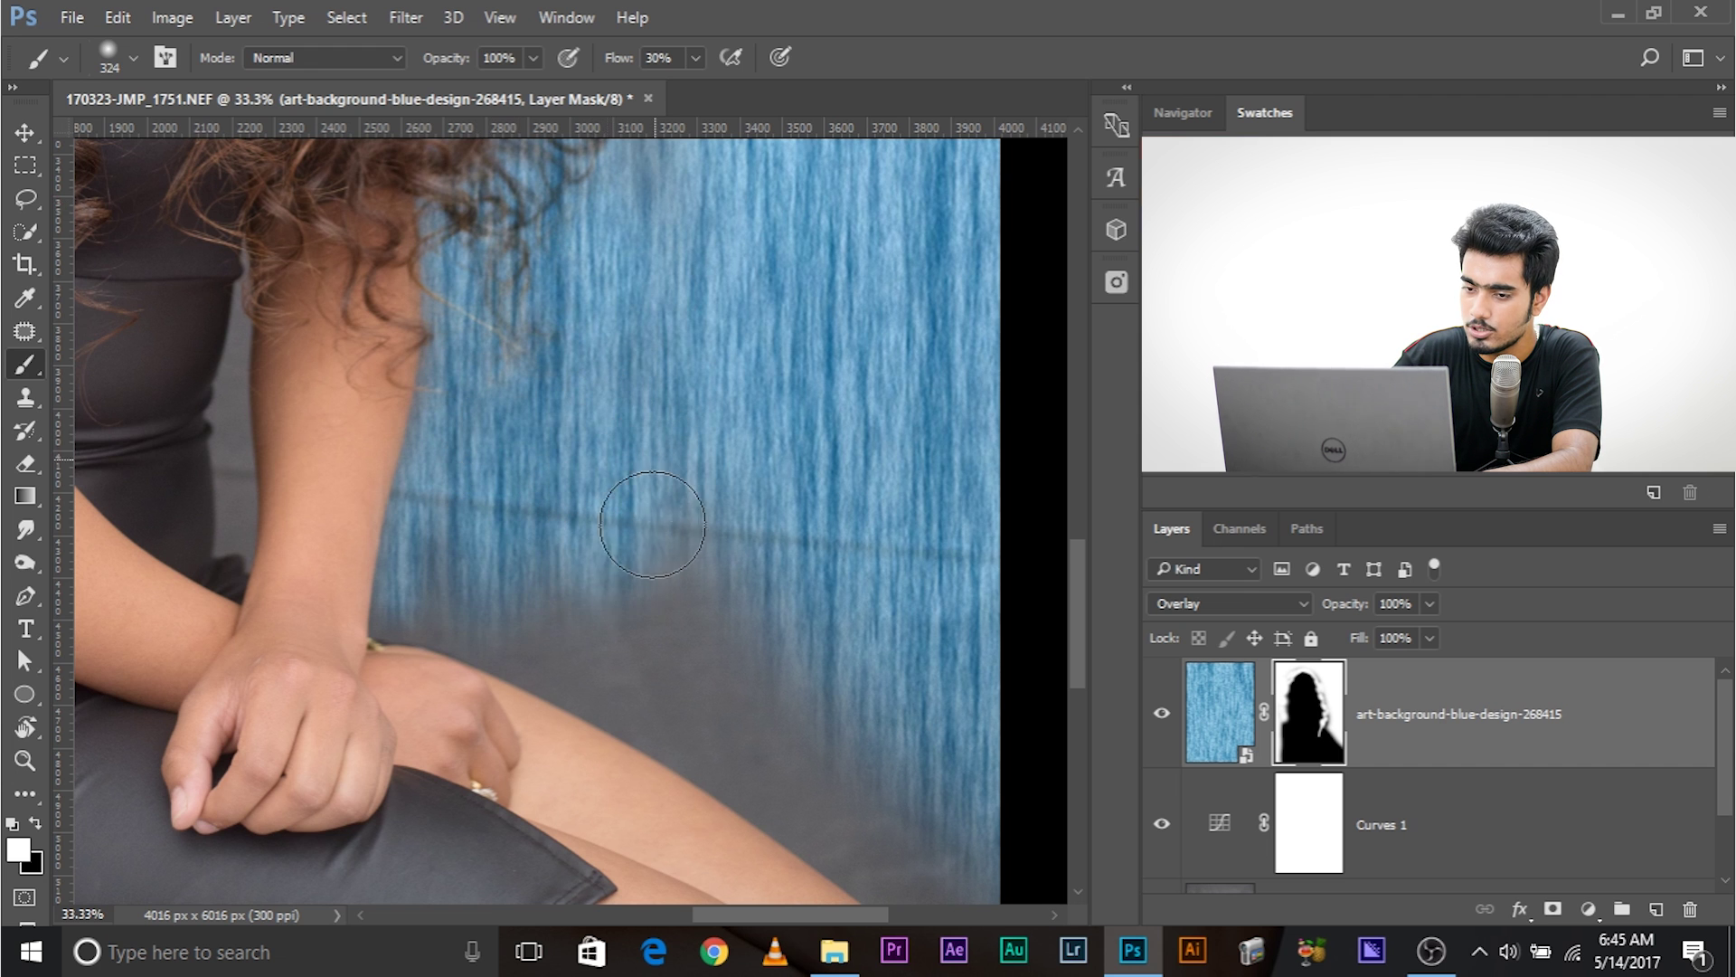
drag(917, 613, 759, 446)
mouse_move(282, 439)
mouse_down()
mouse_move(632, 620)
mouse_move(485, 343)
mouse_move(658, 542)
mouse_move(839, 800)
mouse_up()
drag(442, 287, 724, 491)
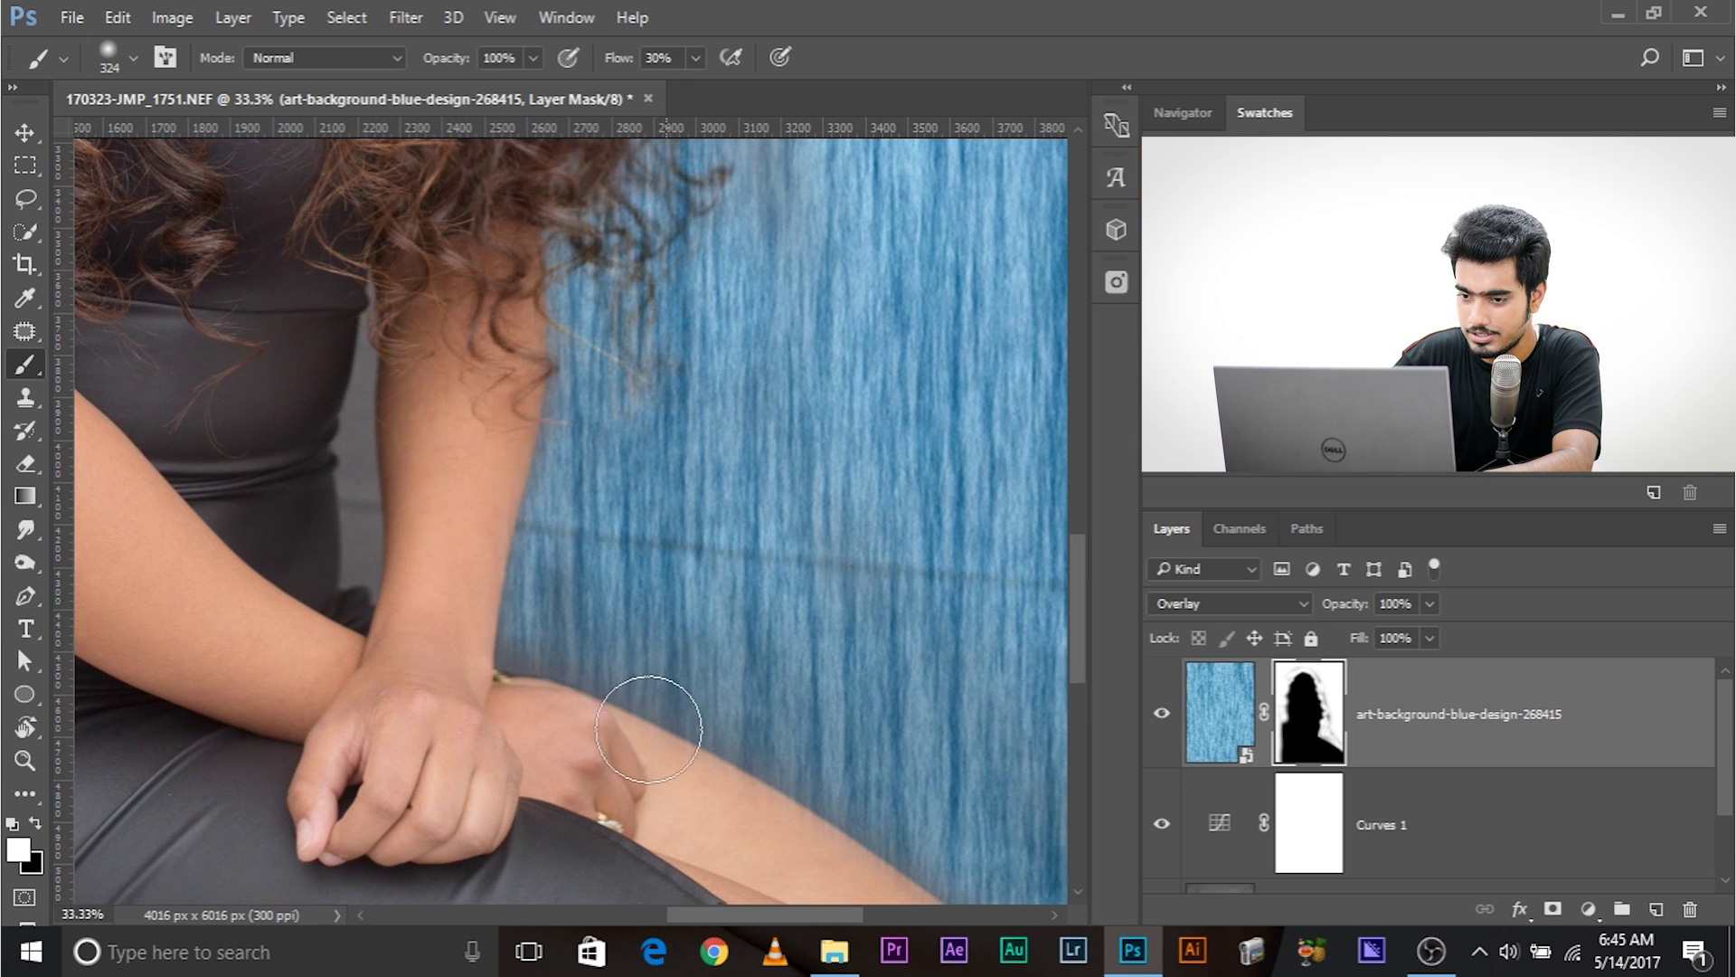
drag(981, 846, 917, 767)
drag(712, 569, 802, 687)
With 150 px then 300 px brushes, reveal blue along the dress edge and zoom out.
alt+right_click(425, 543)
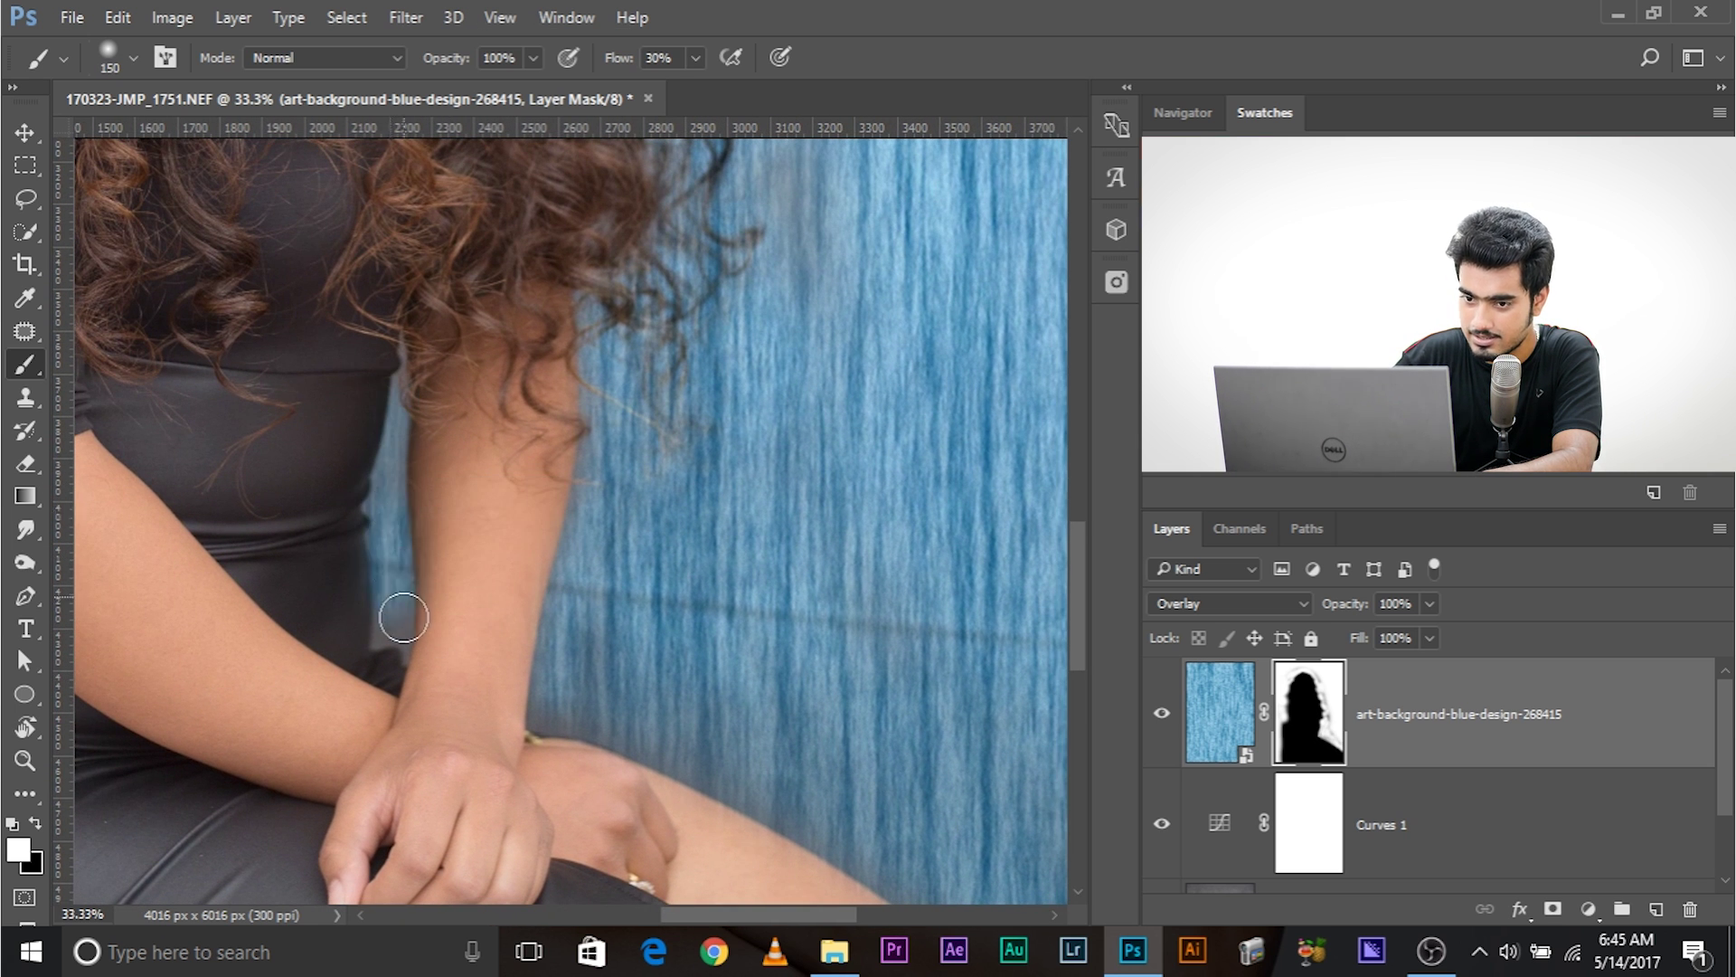
drag(409, 658, 648, 539)
alt+right_click(566, 307)
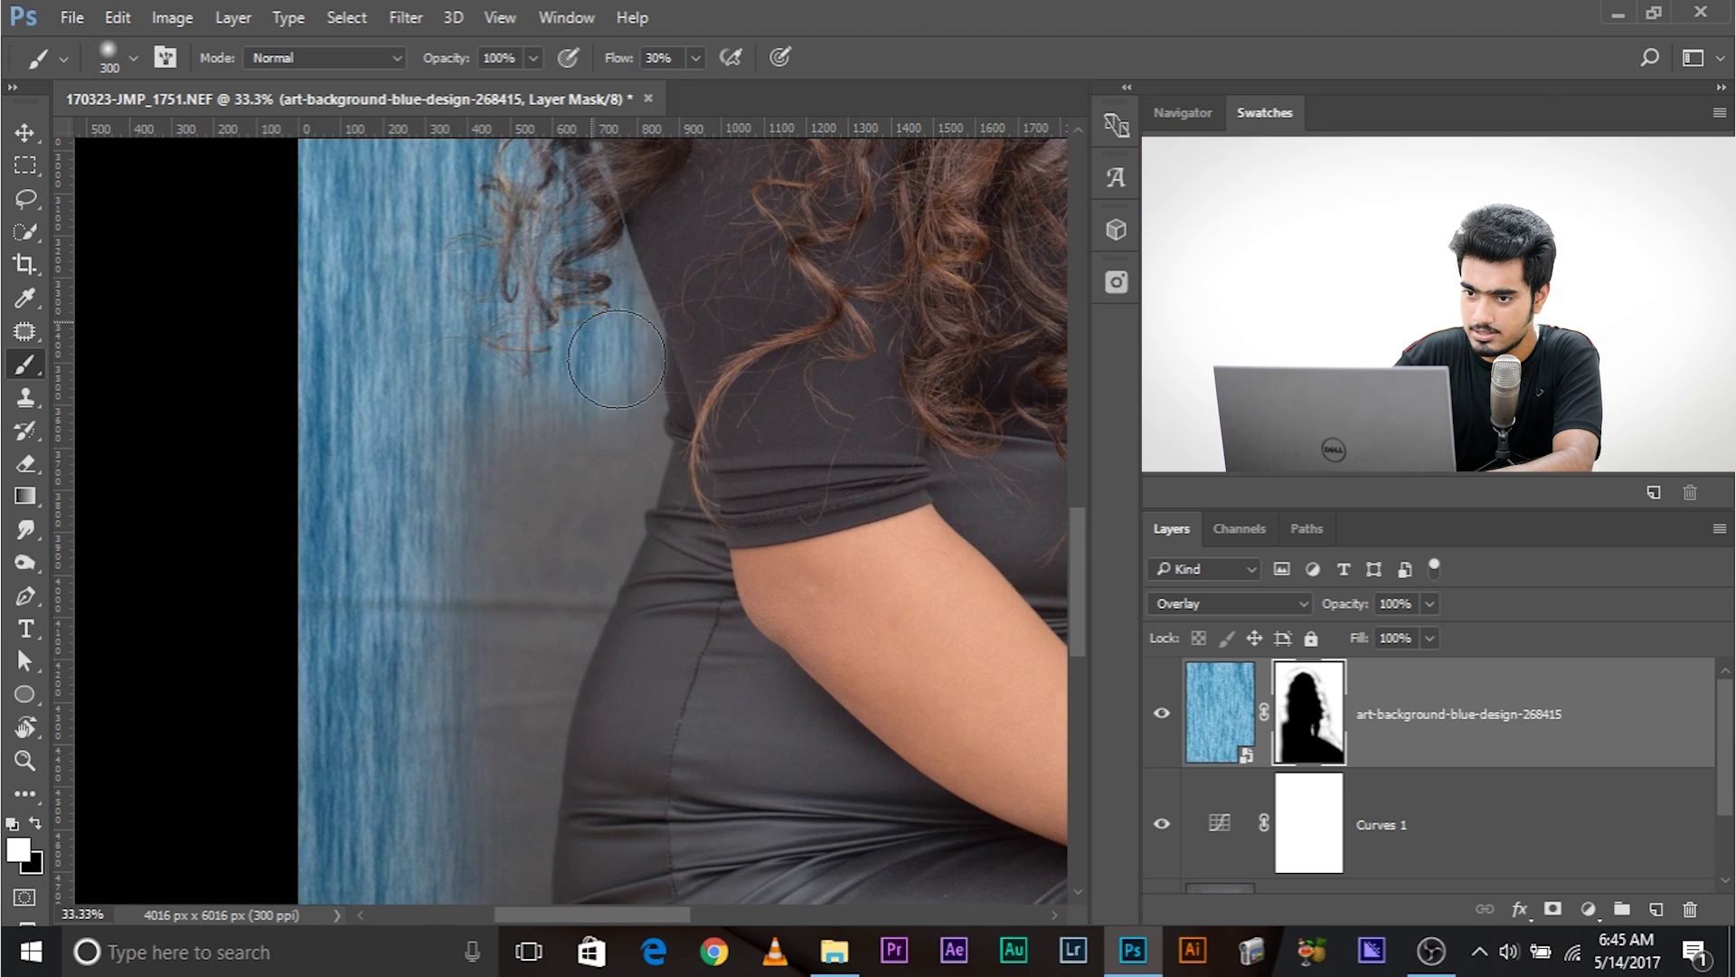
mouse_move(616, 359)
mouse_down()
mouse_move(615, 426)
mouse_move(573, 512)
mouse_up()
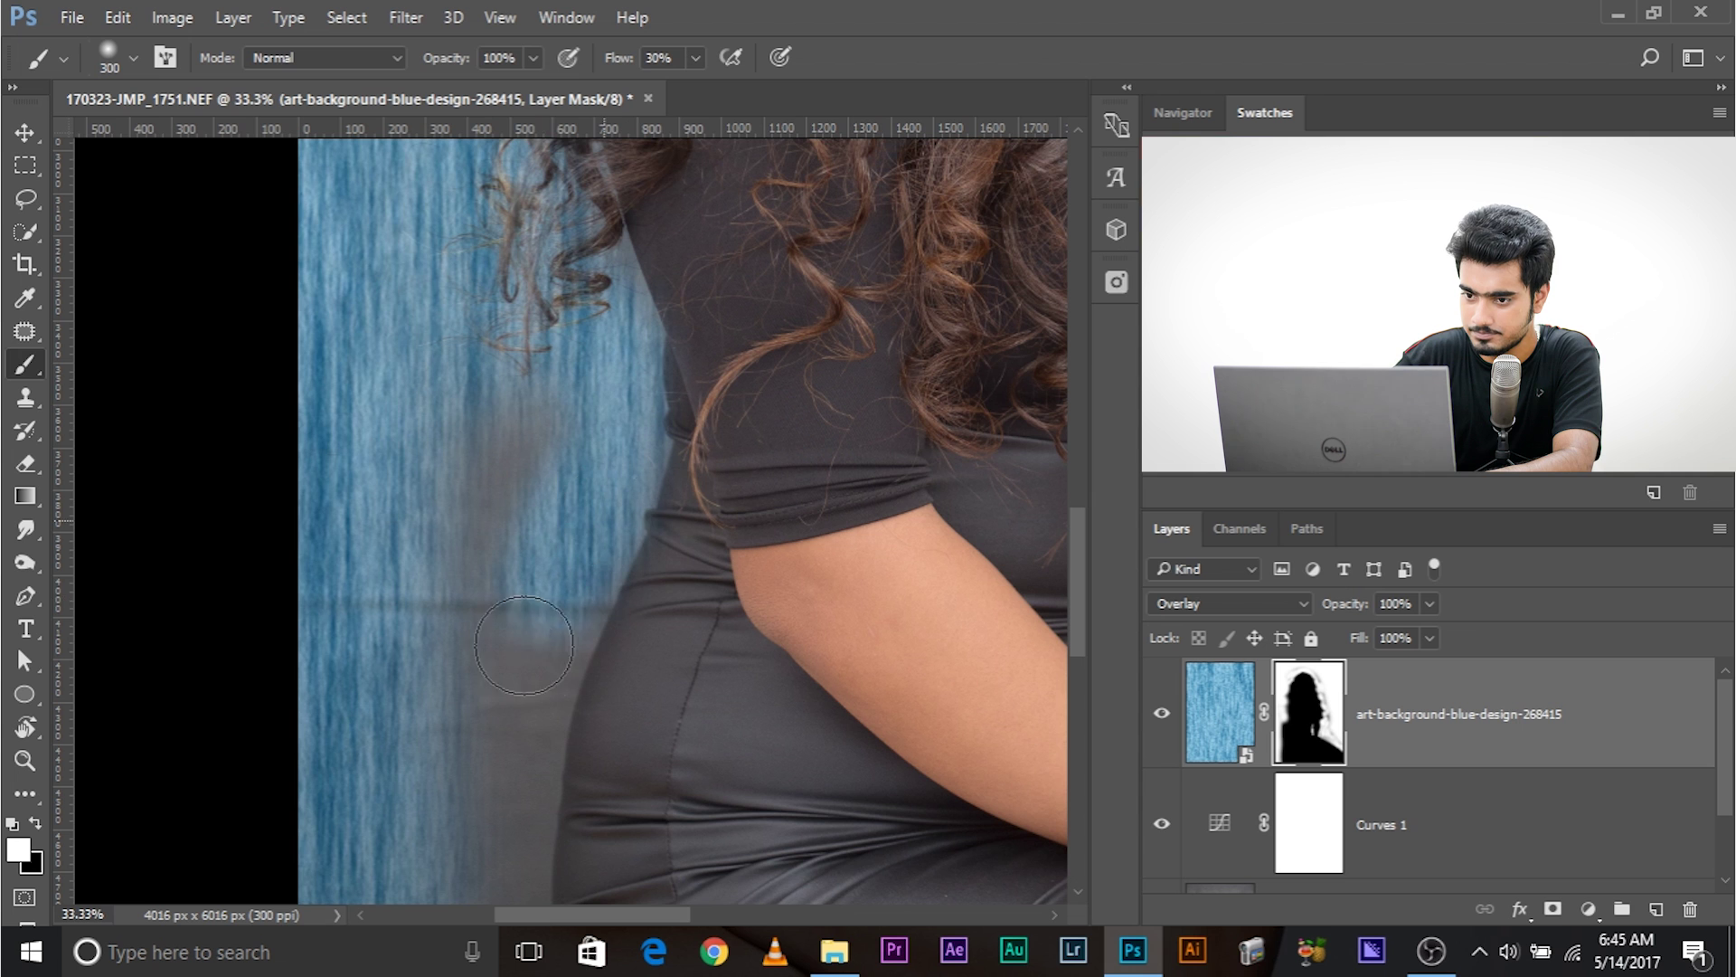
drag(543, 403, 506, 87)
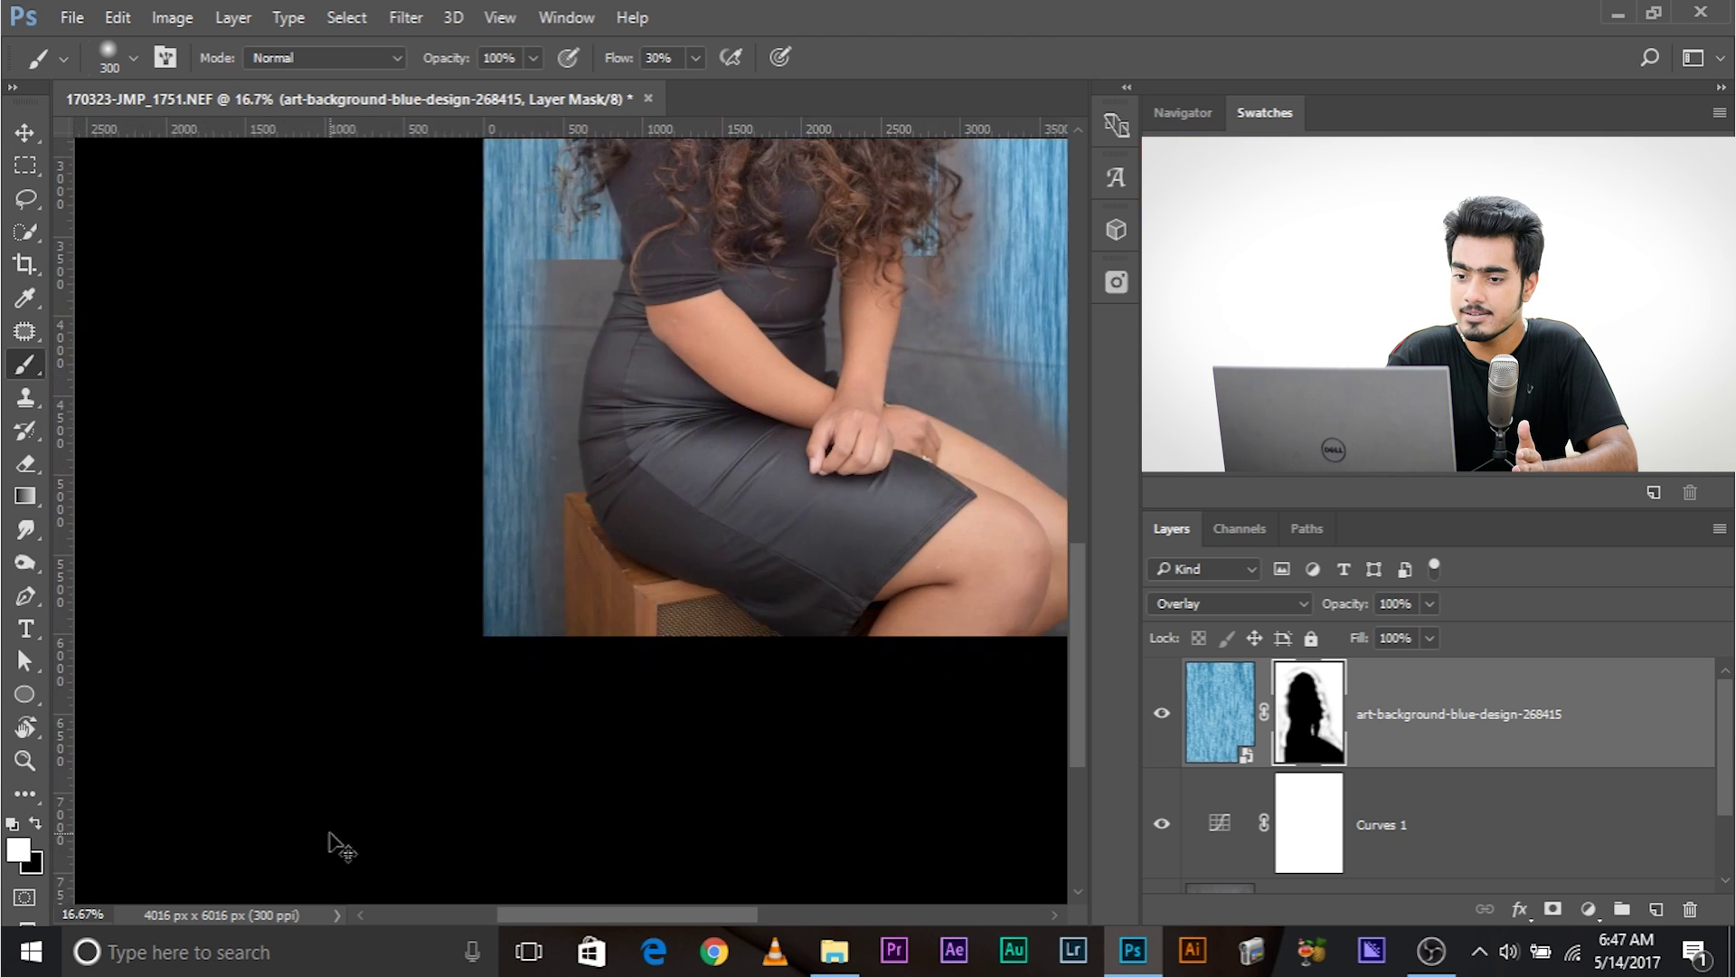
Alt-click the texture layer's mask thumbnail to show the black-and-white silhouette alone.
key(ctrl+plus)
key(ctrl+minus)
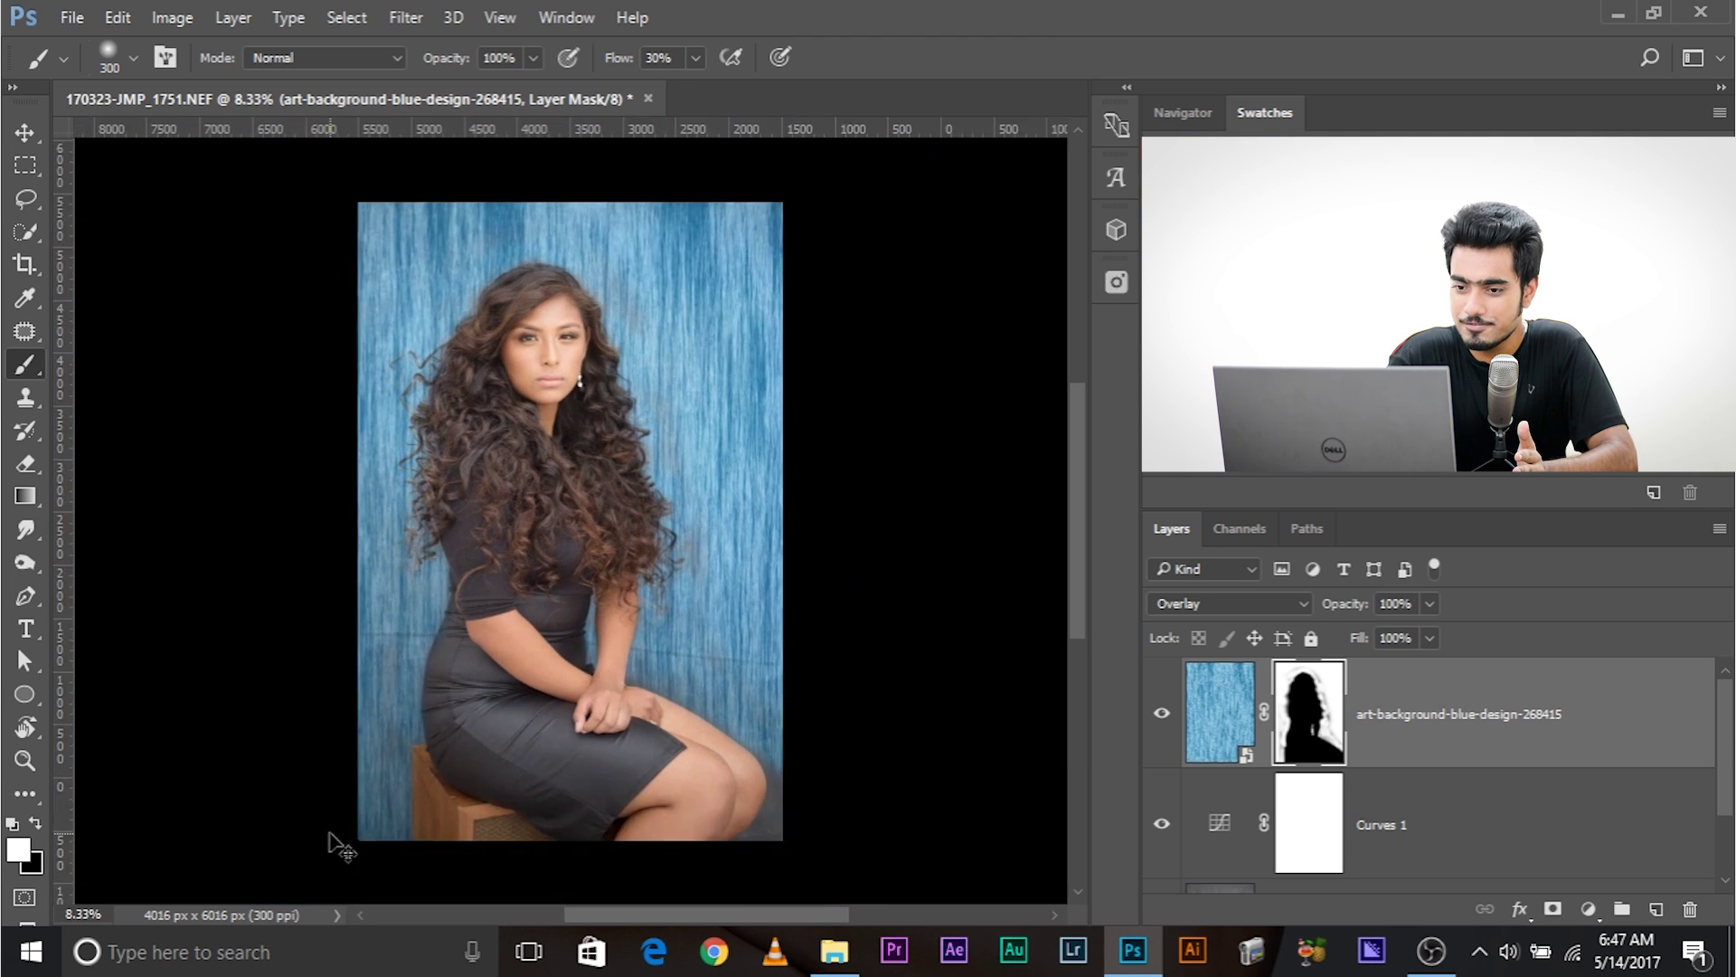
key(ctrl+plus)
key(ctrl+minus)
key(ctrl+plus)
key(ctrl+minus)
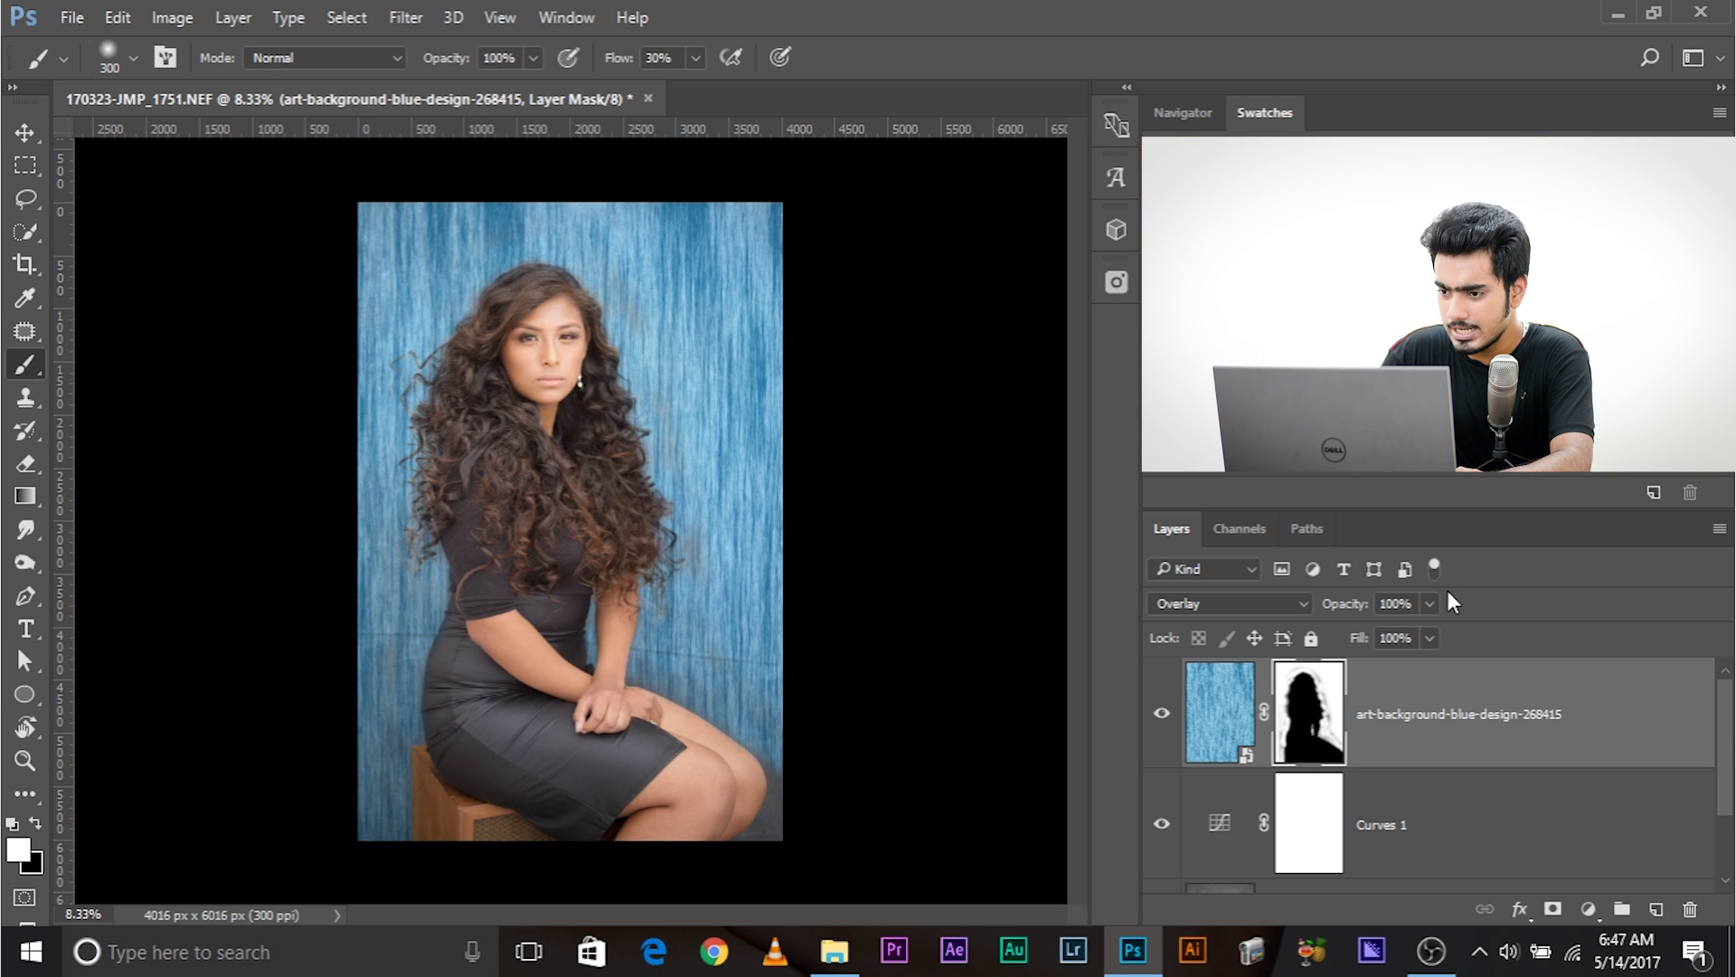
alt+click(1289, 719)
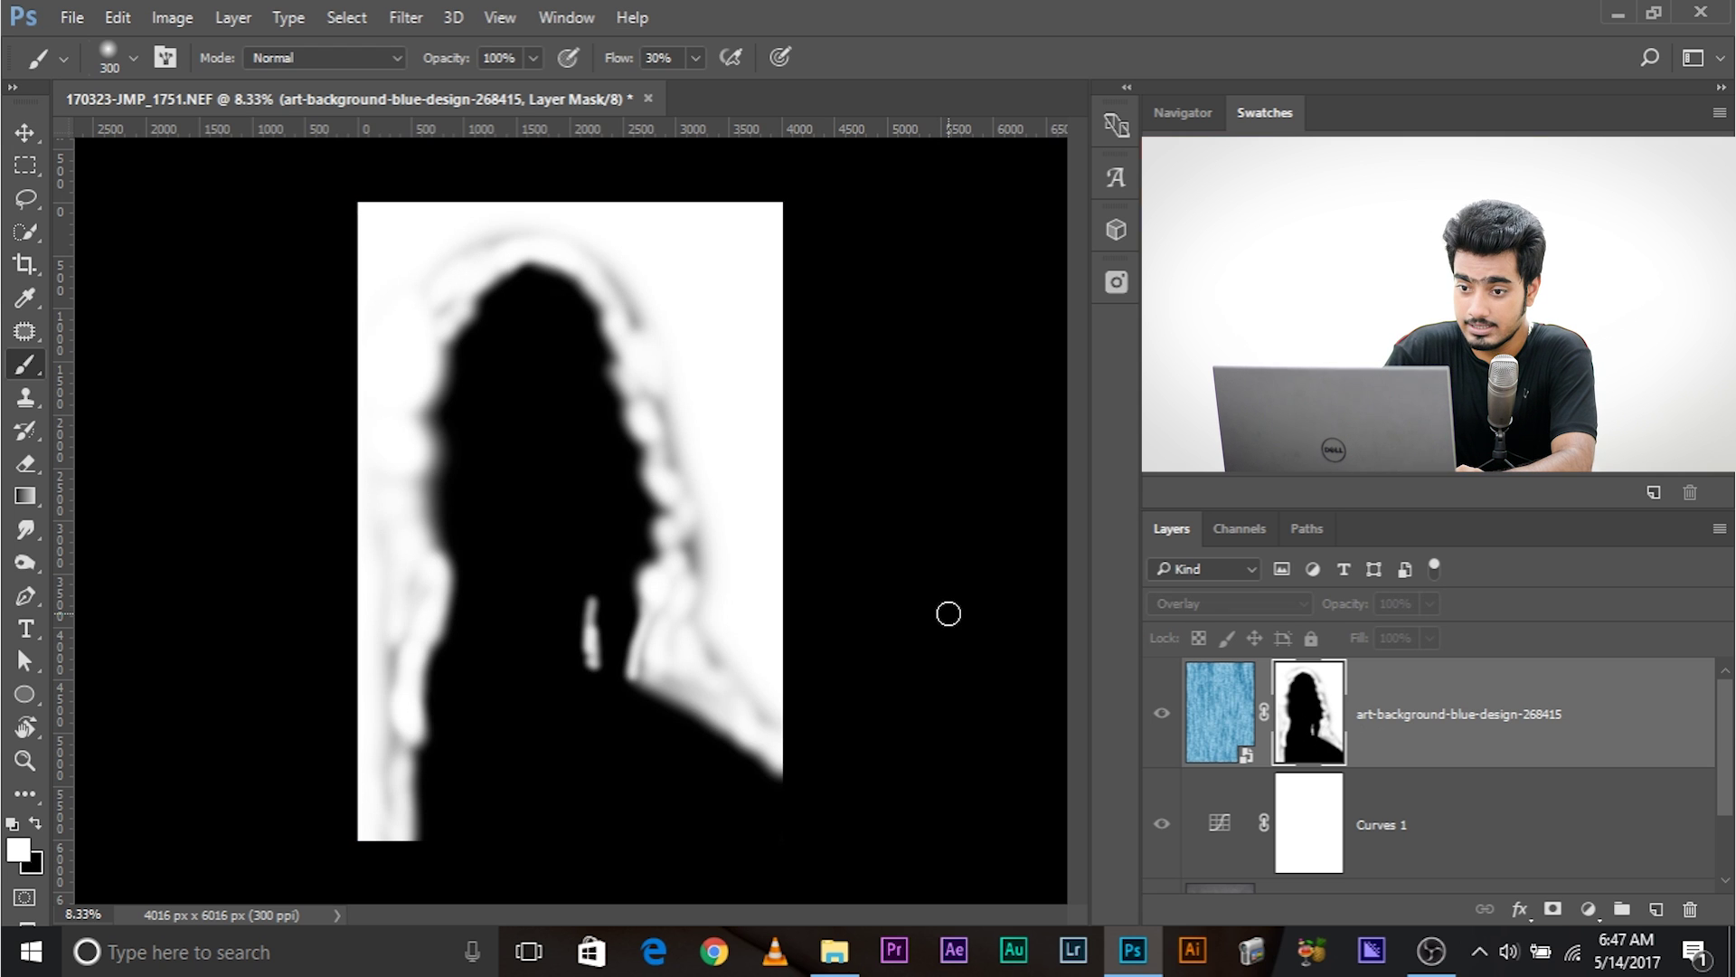
At 12.5% zoom, paint the mask's grey smudges white with a 604 px brush, then exit mask view.
key(ctrl+plus)
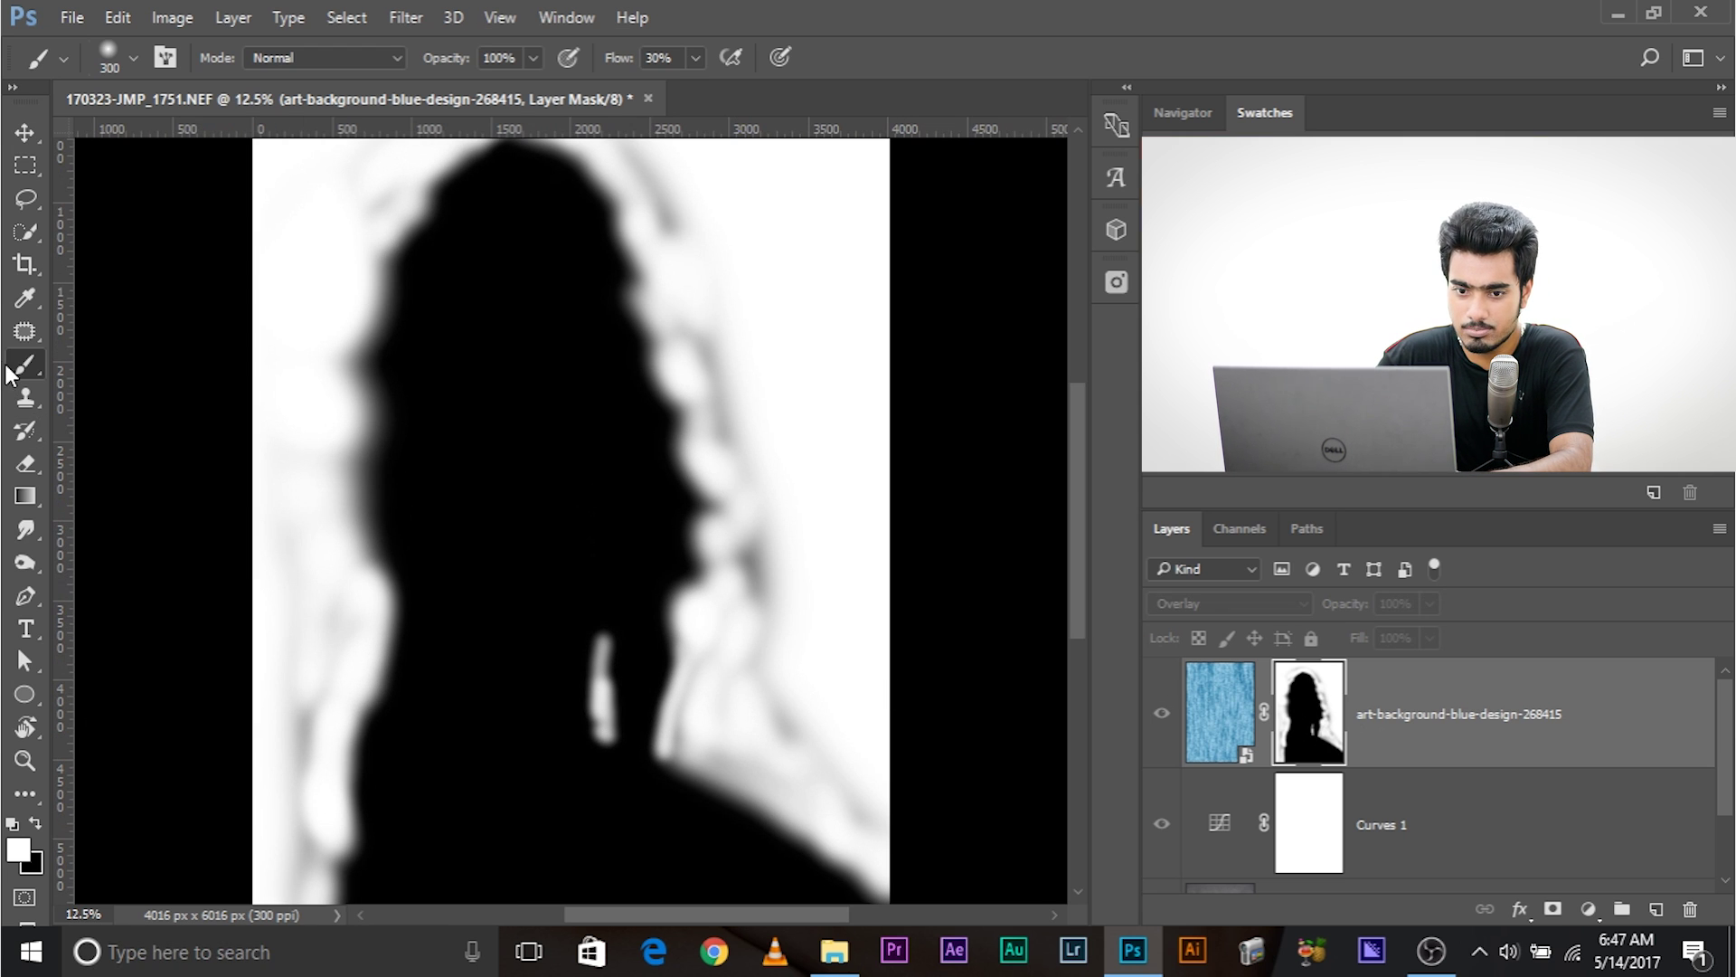
drag(348, 670, 379, 674)
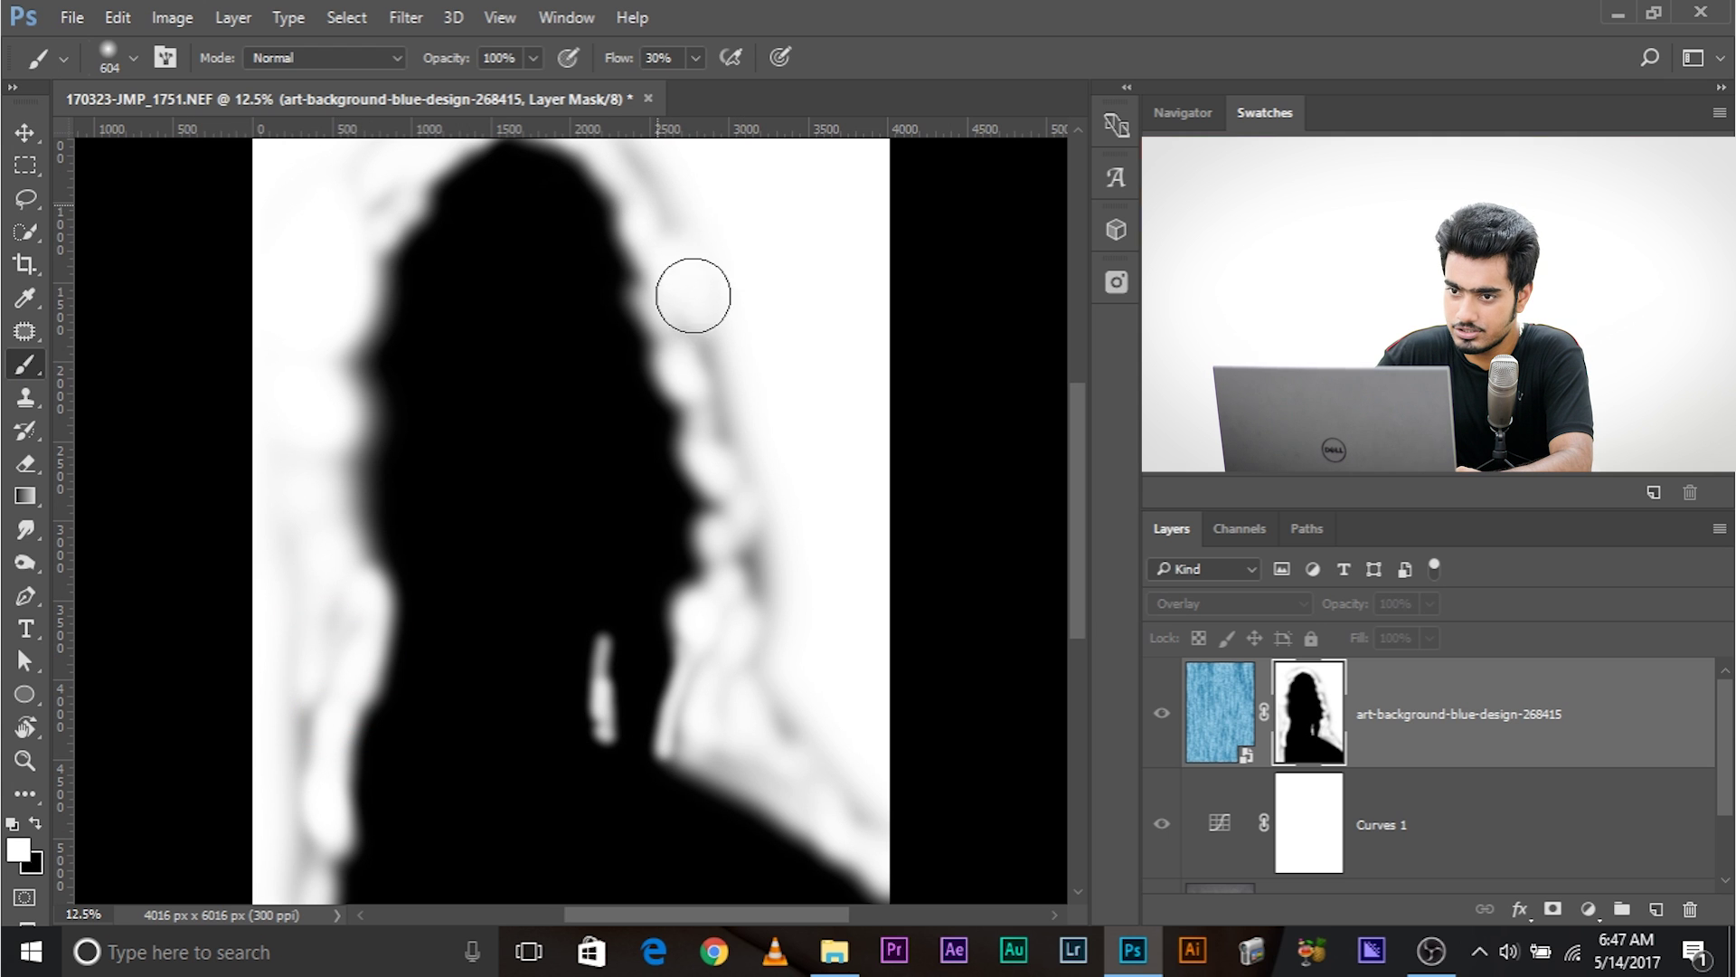
drag(768, 520, 769, 625)
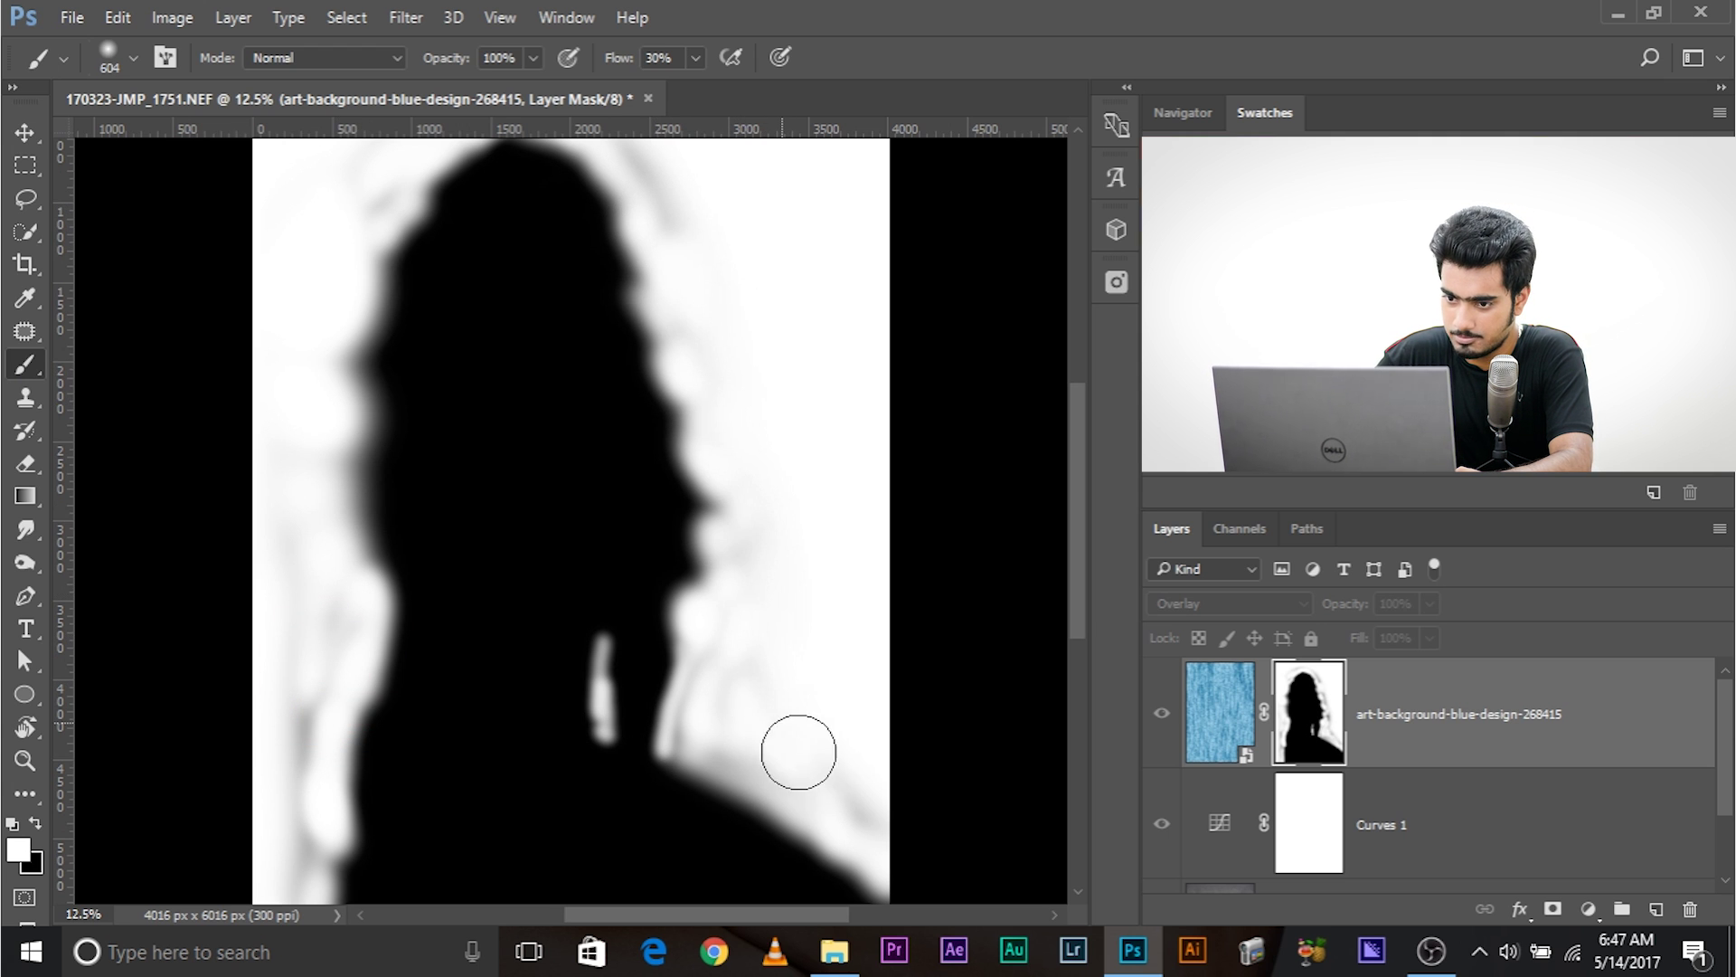
drag(799, 752, 799, 751)
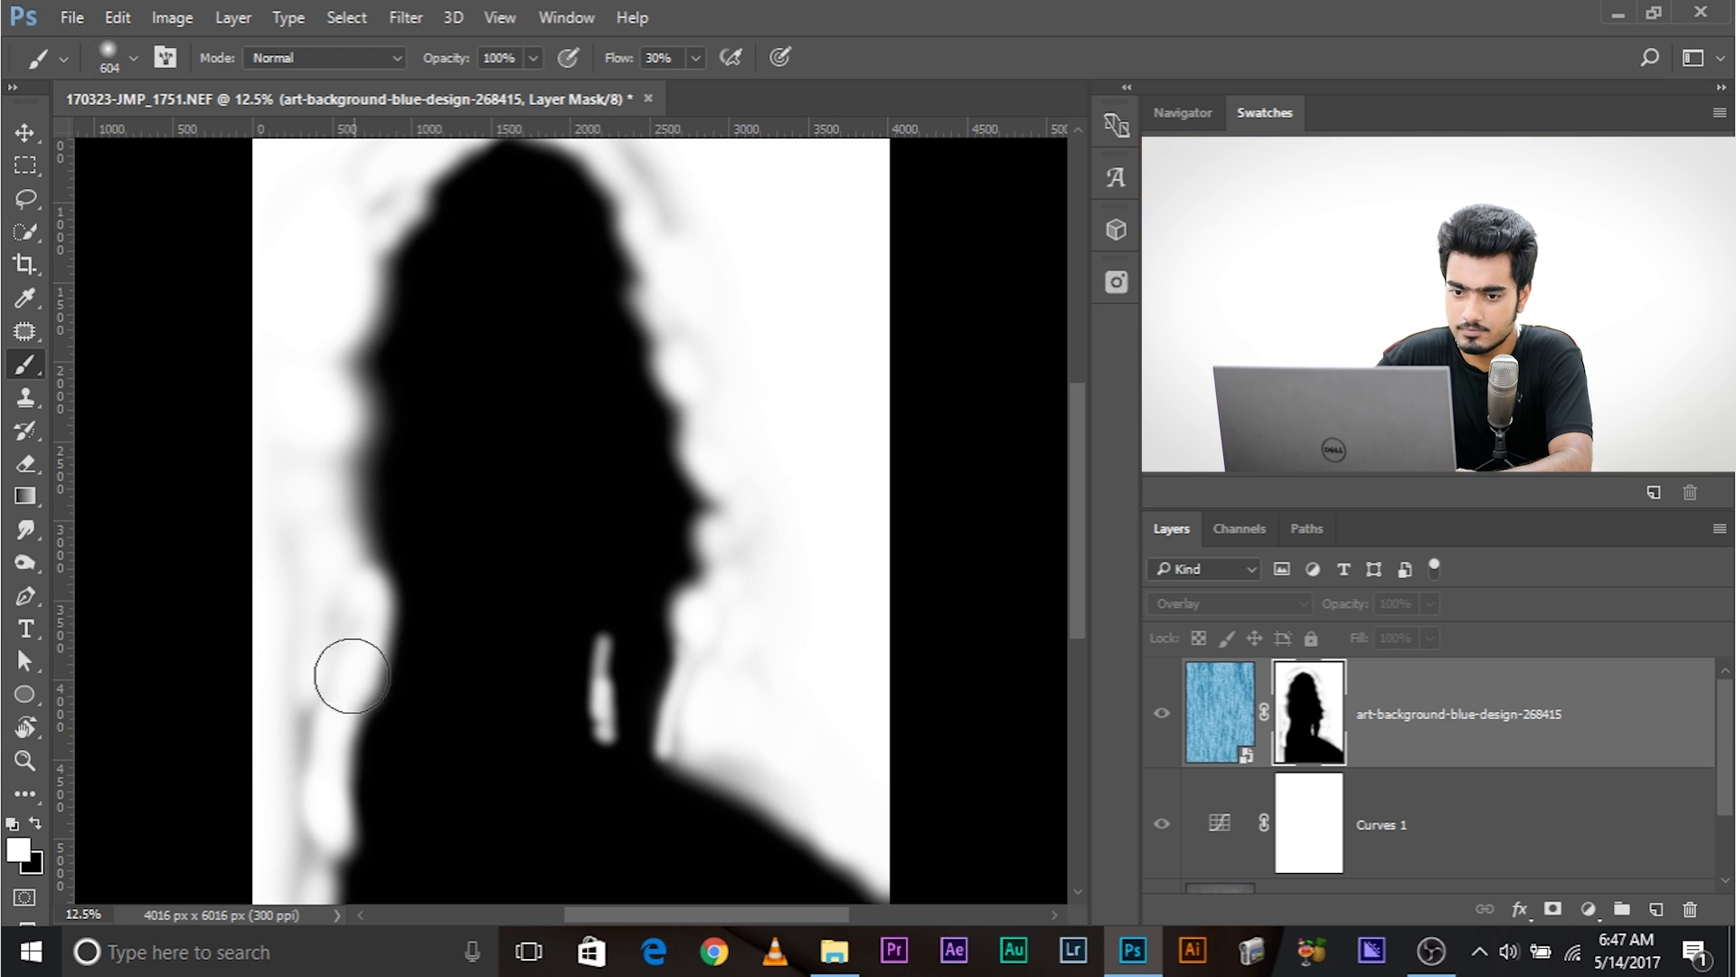
mouse_move(352, 675)
mouse_down()
mouse_move(291, 688)
mouse_move(267, 742)
mouse_move(274, 875)
mouse_up()
drag(487, 223, 450, 553)
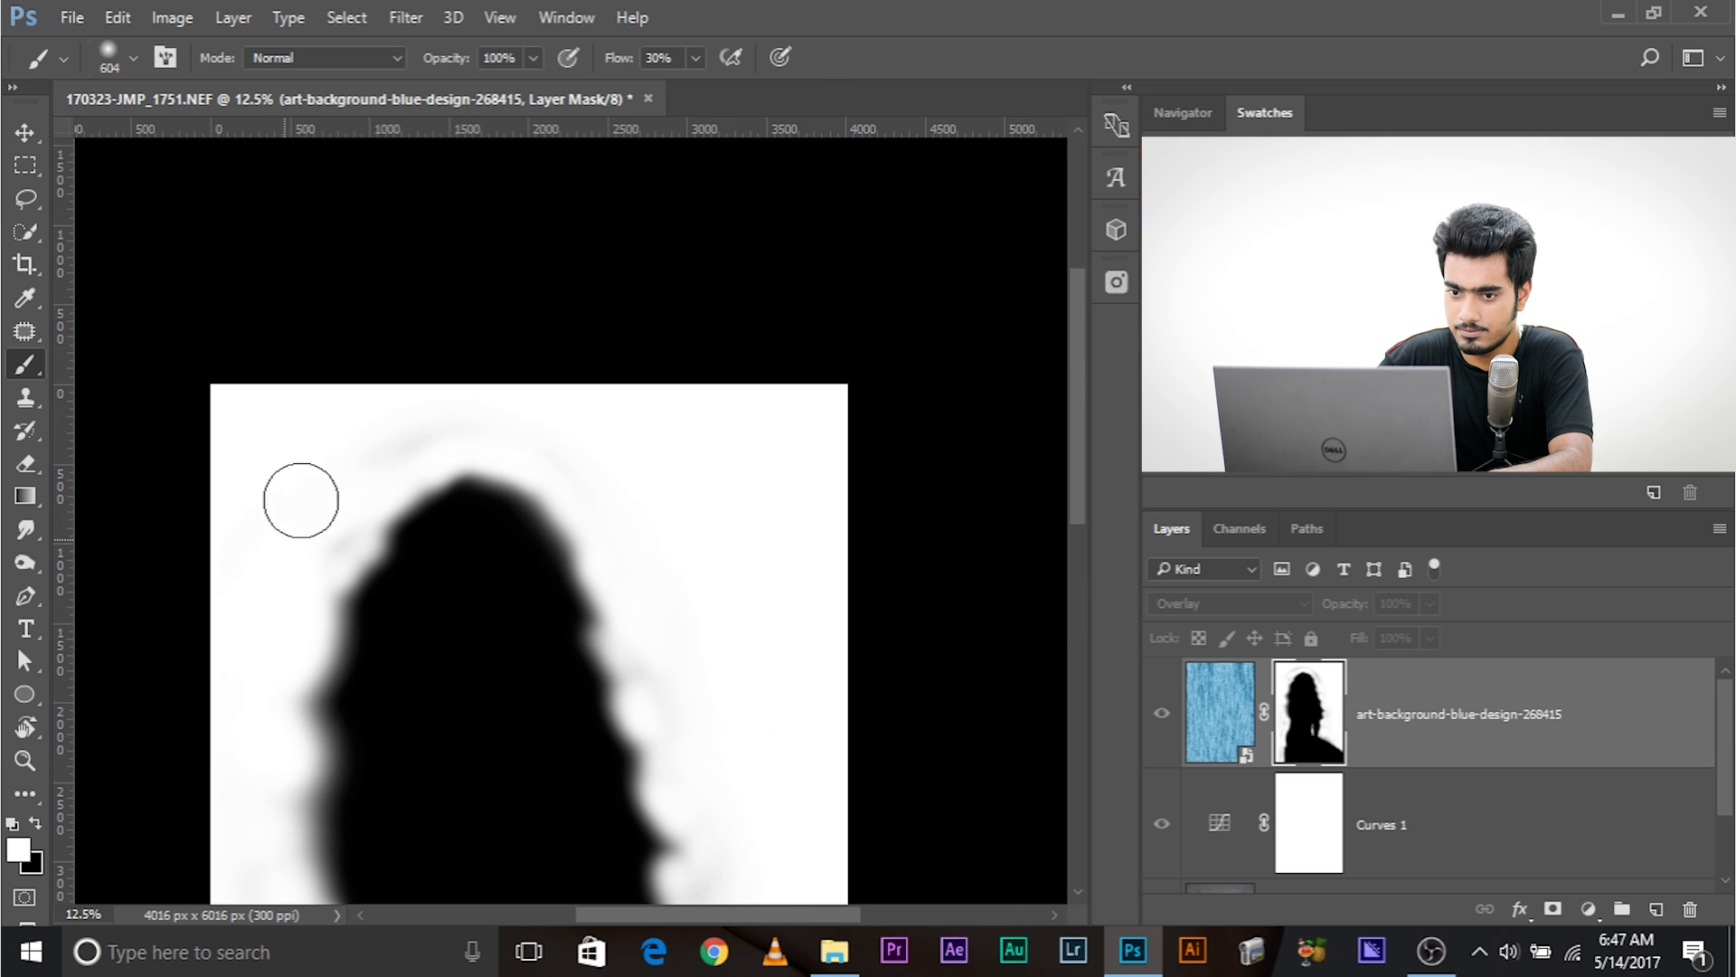
drag(812, 666, 810, 446)
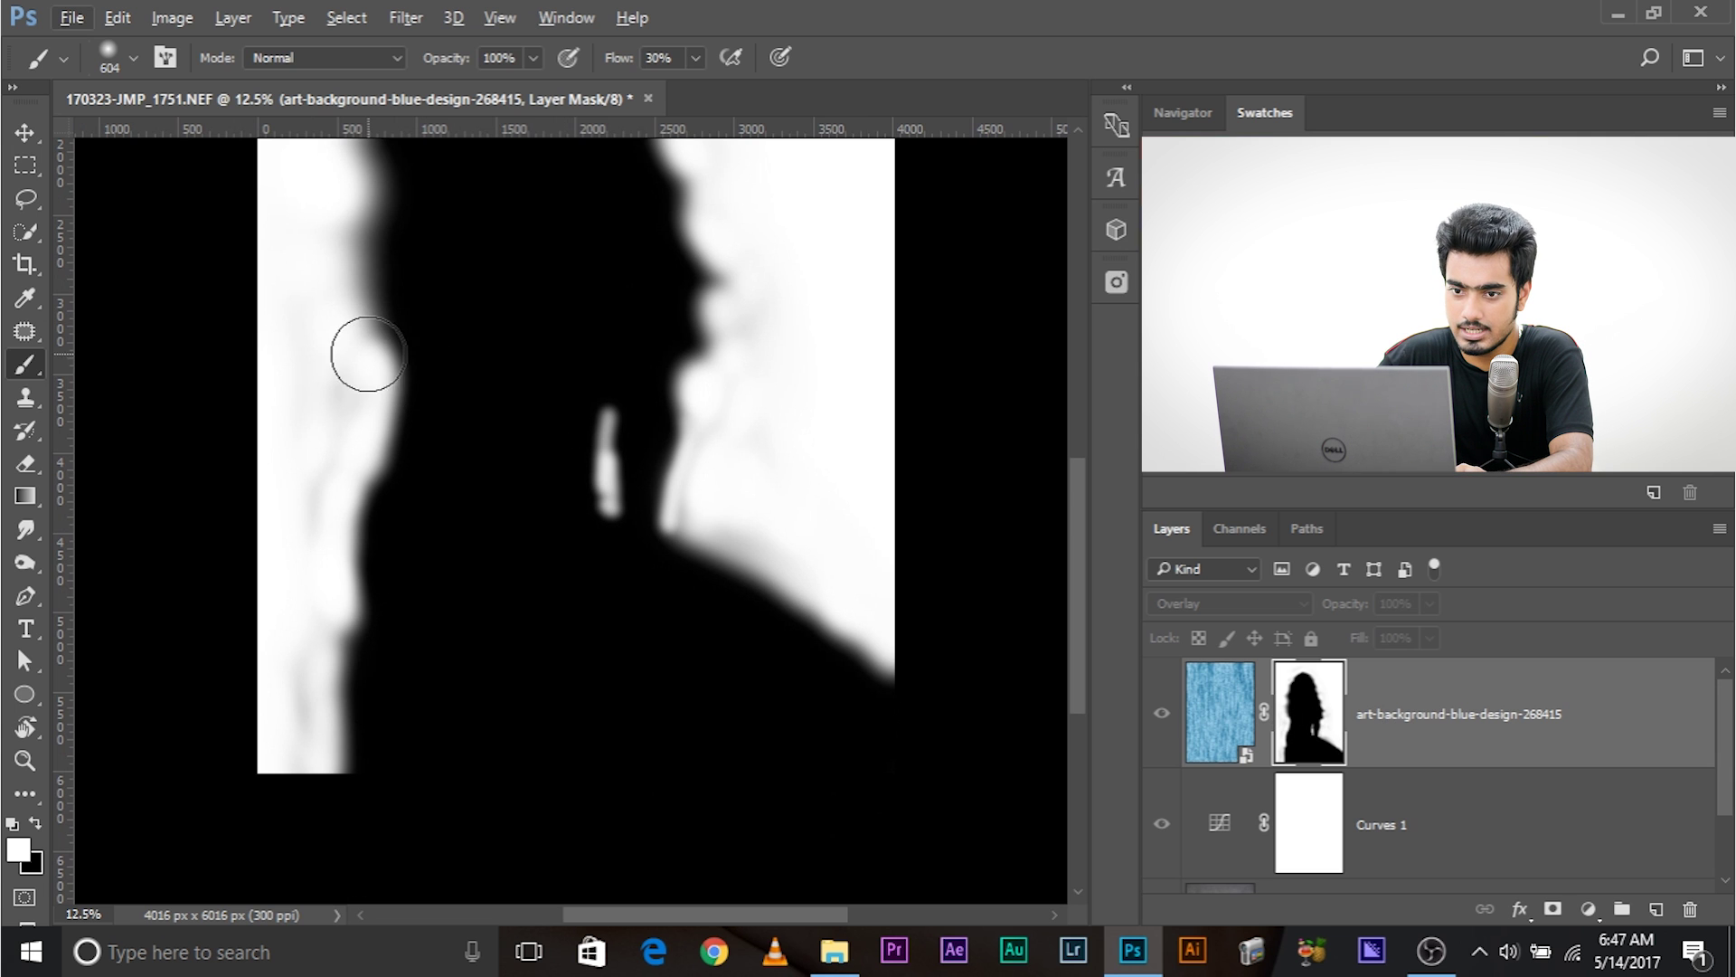
alt+click(1309, 719)
Select Curves 1 and add a new Curves adjustment layer, Curves 2, below the texture layer.
key(ctrl+minus)
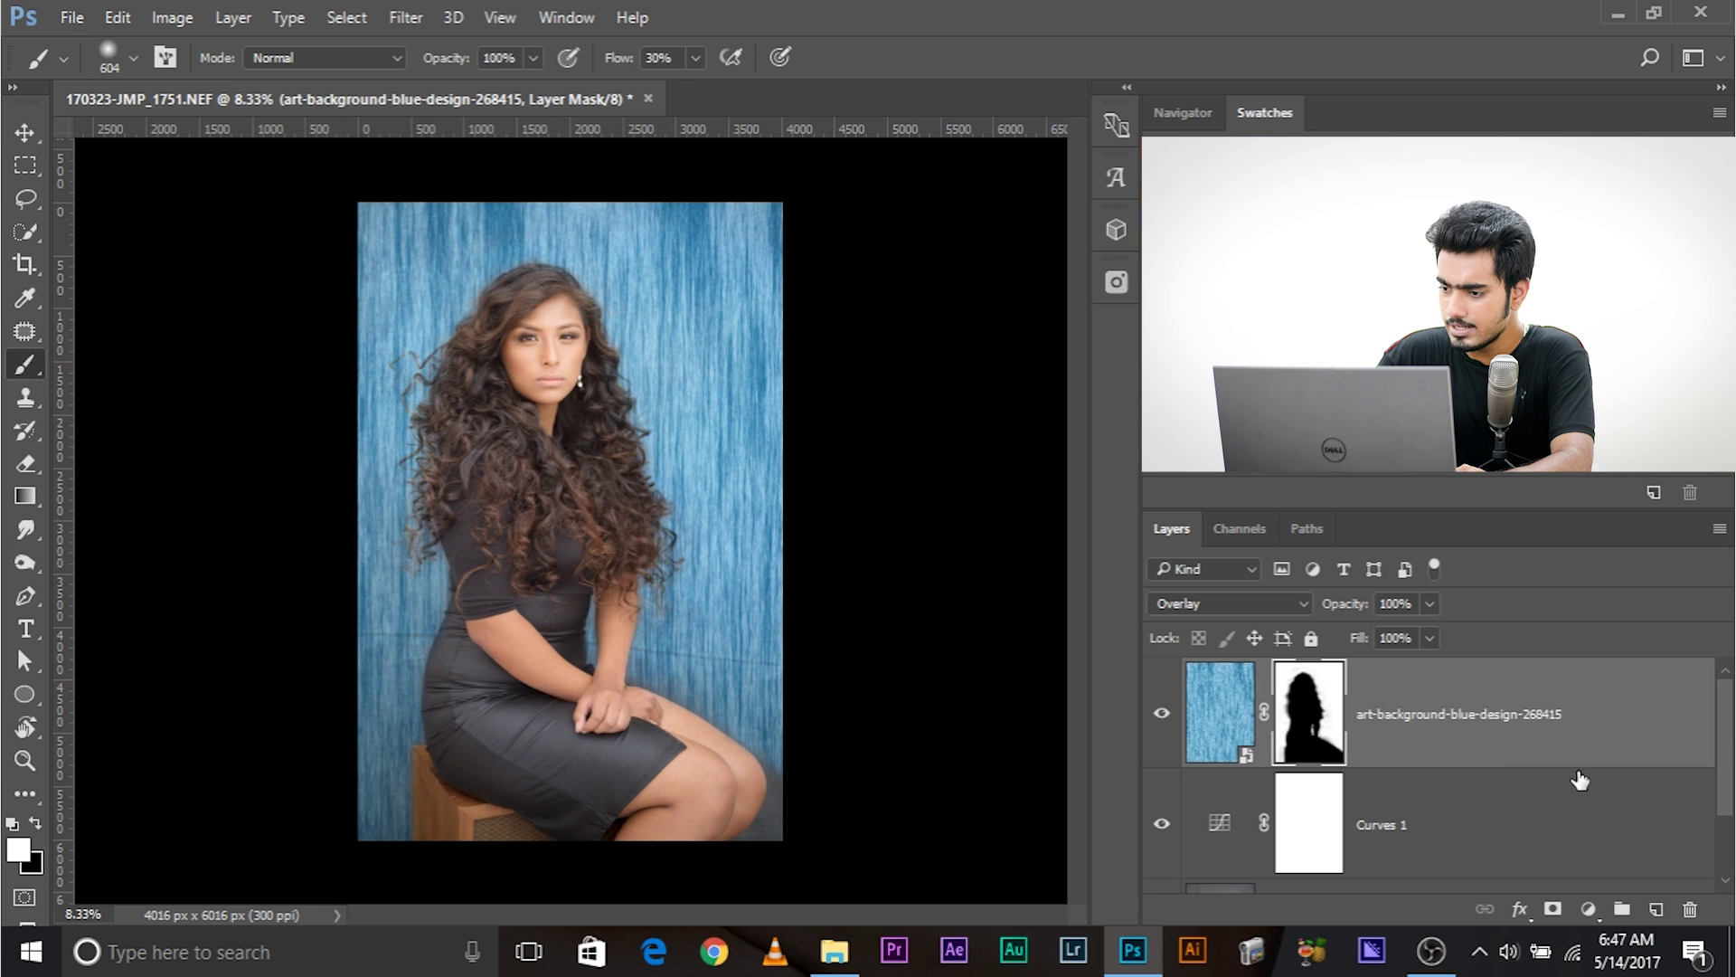
scroll(1525, 800, down, 1)
key(shift+alt+n)
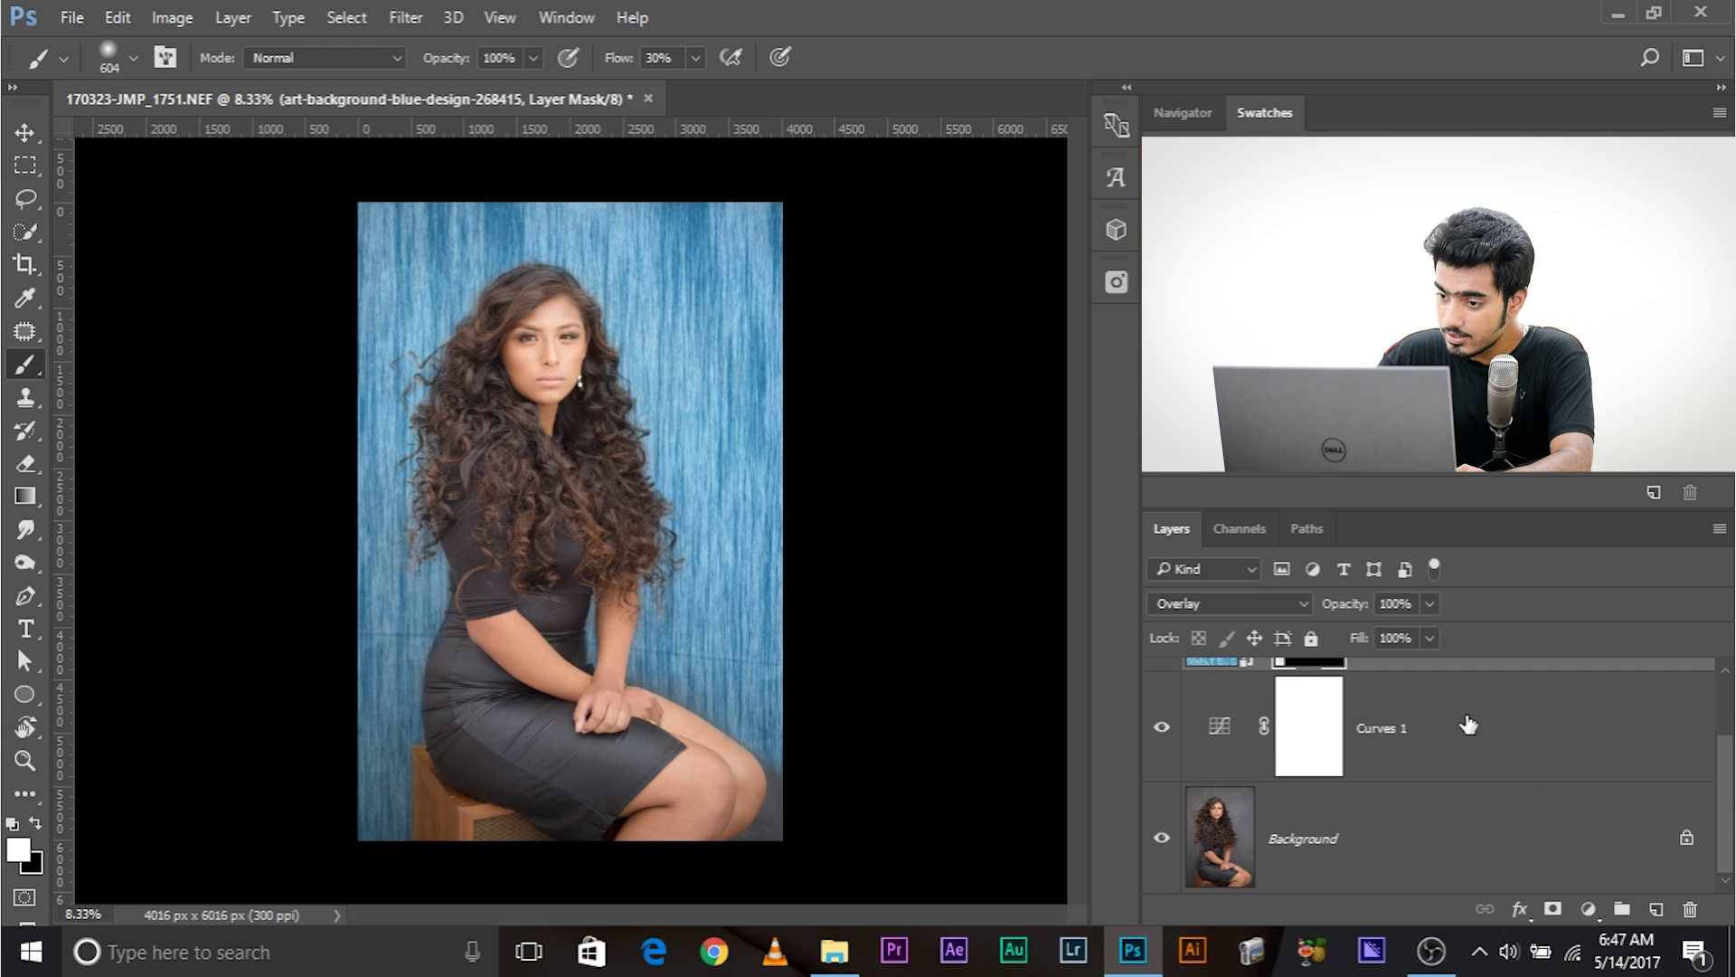
scroll(1496, 796, up, 1)
click(1448, 812)
scroll(1357, 822, down, 1)
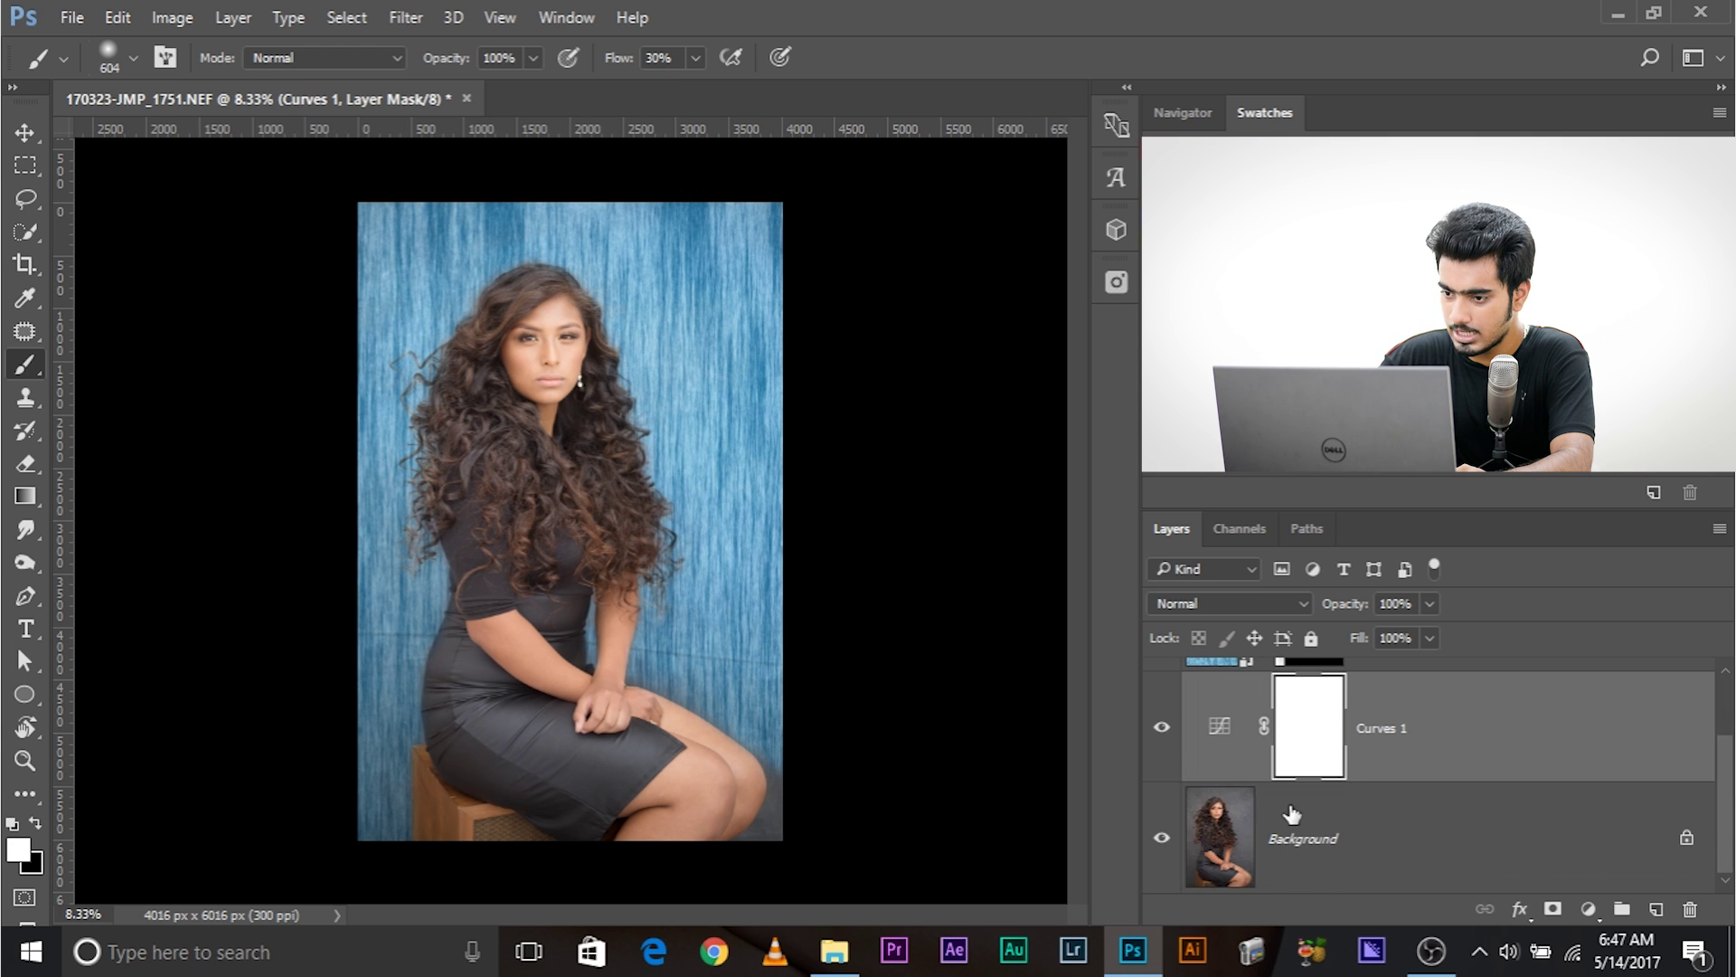
scroll(1537, 825, up, 1)
click(1597, 907)
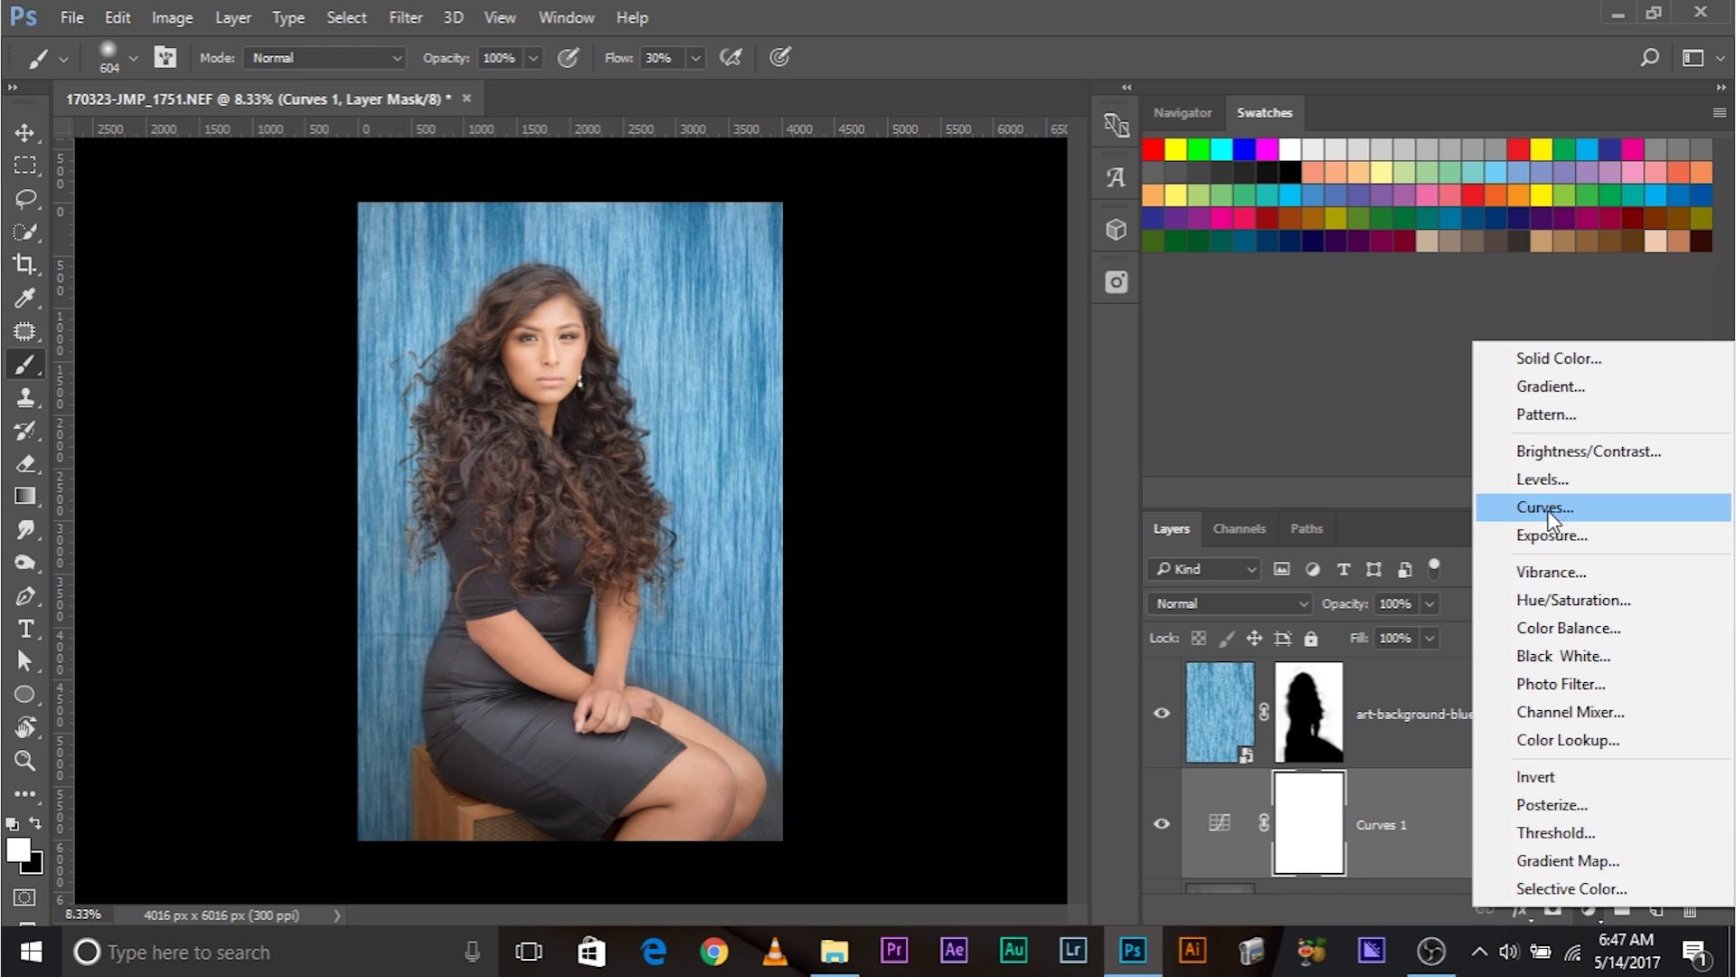
click(1546, 508)
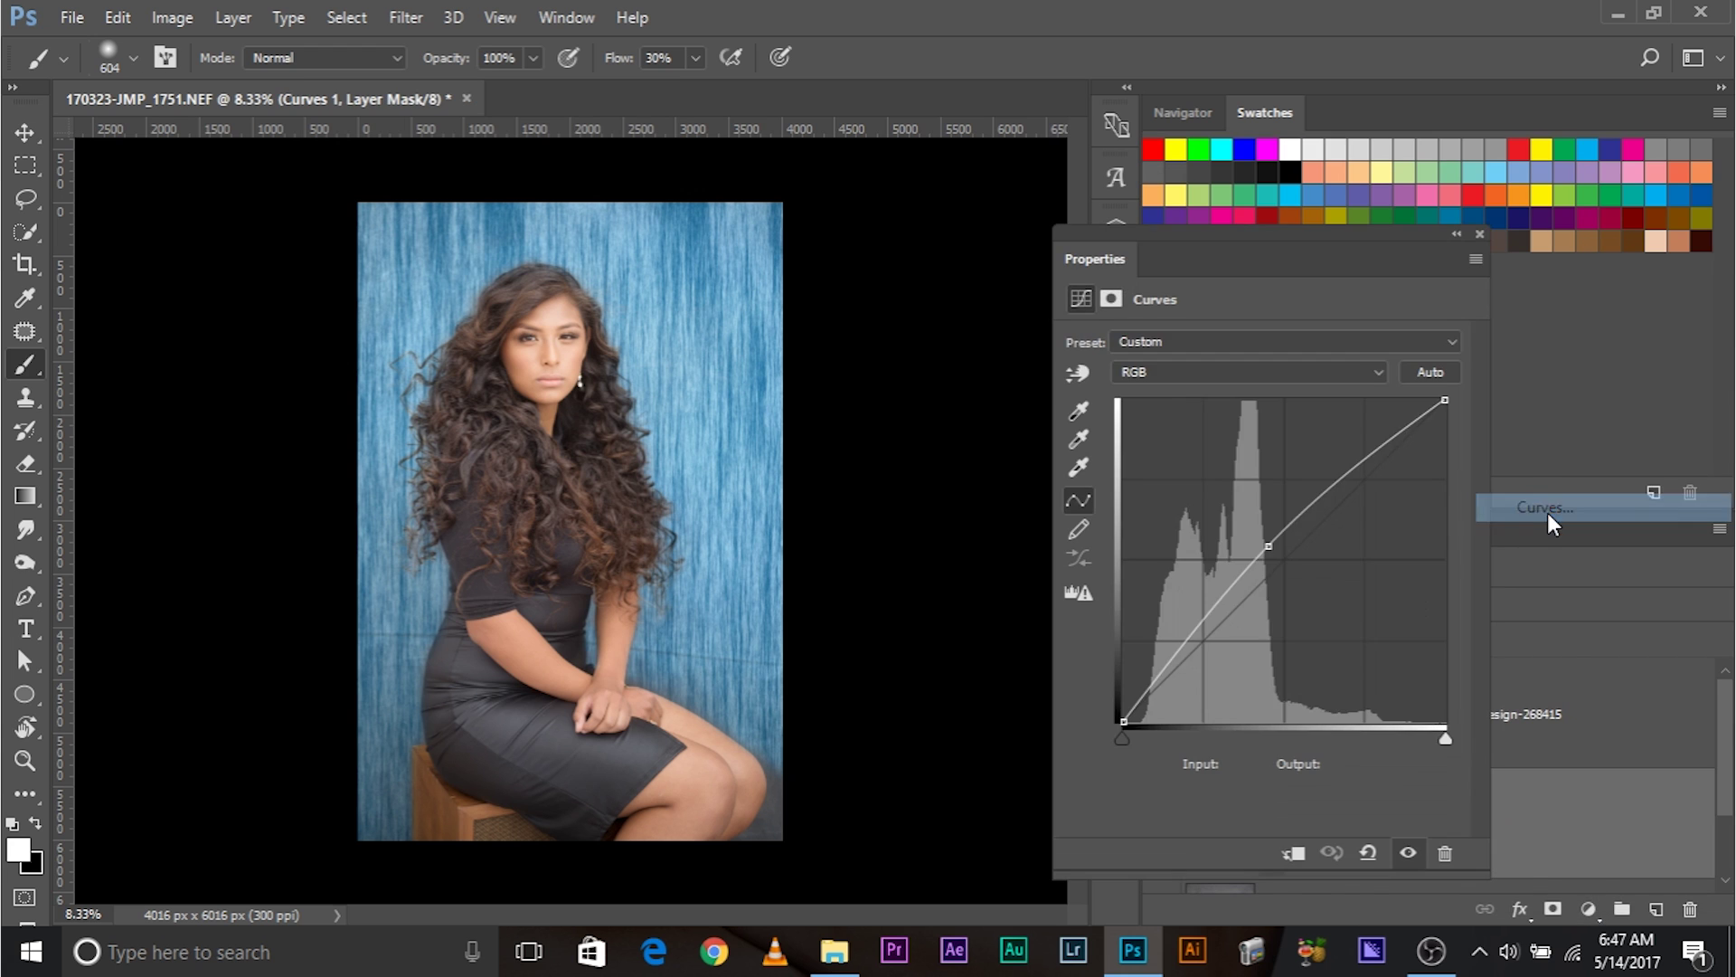
click(1480, 233)
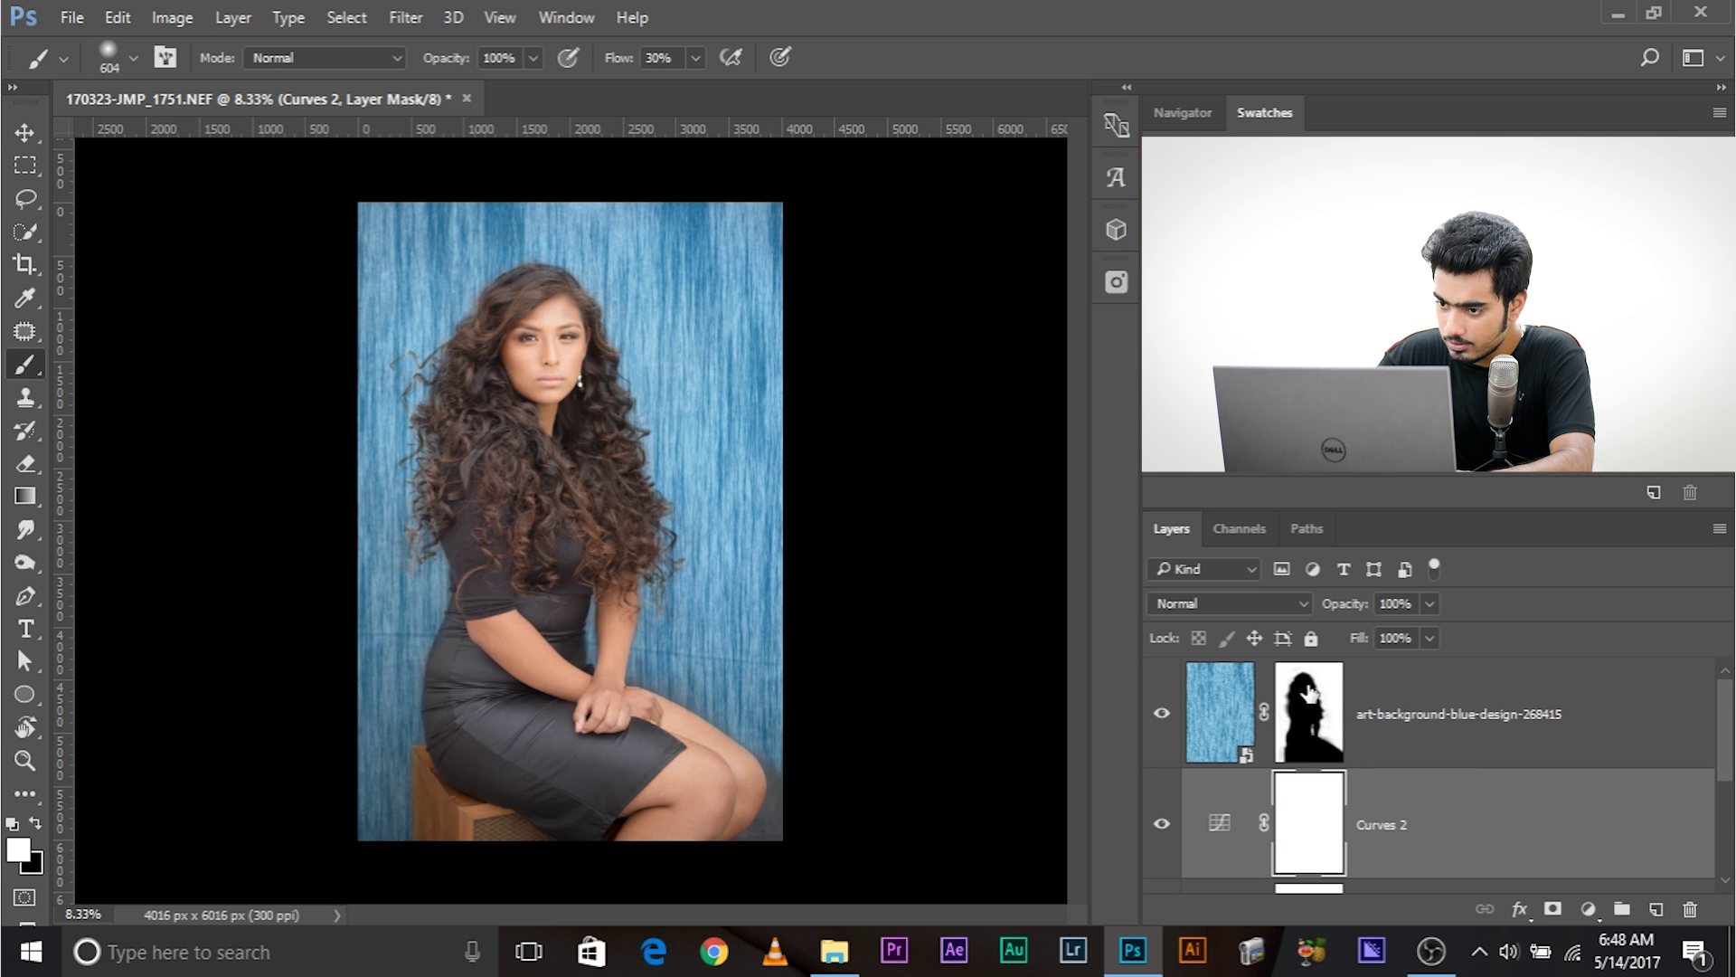
Copy the texture layer's silhouette mask onto Curves 2, replacing its existing mask.
drag(1309, 692, 1311, 823)
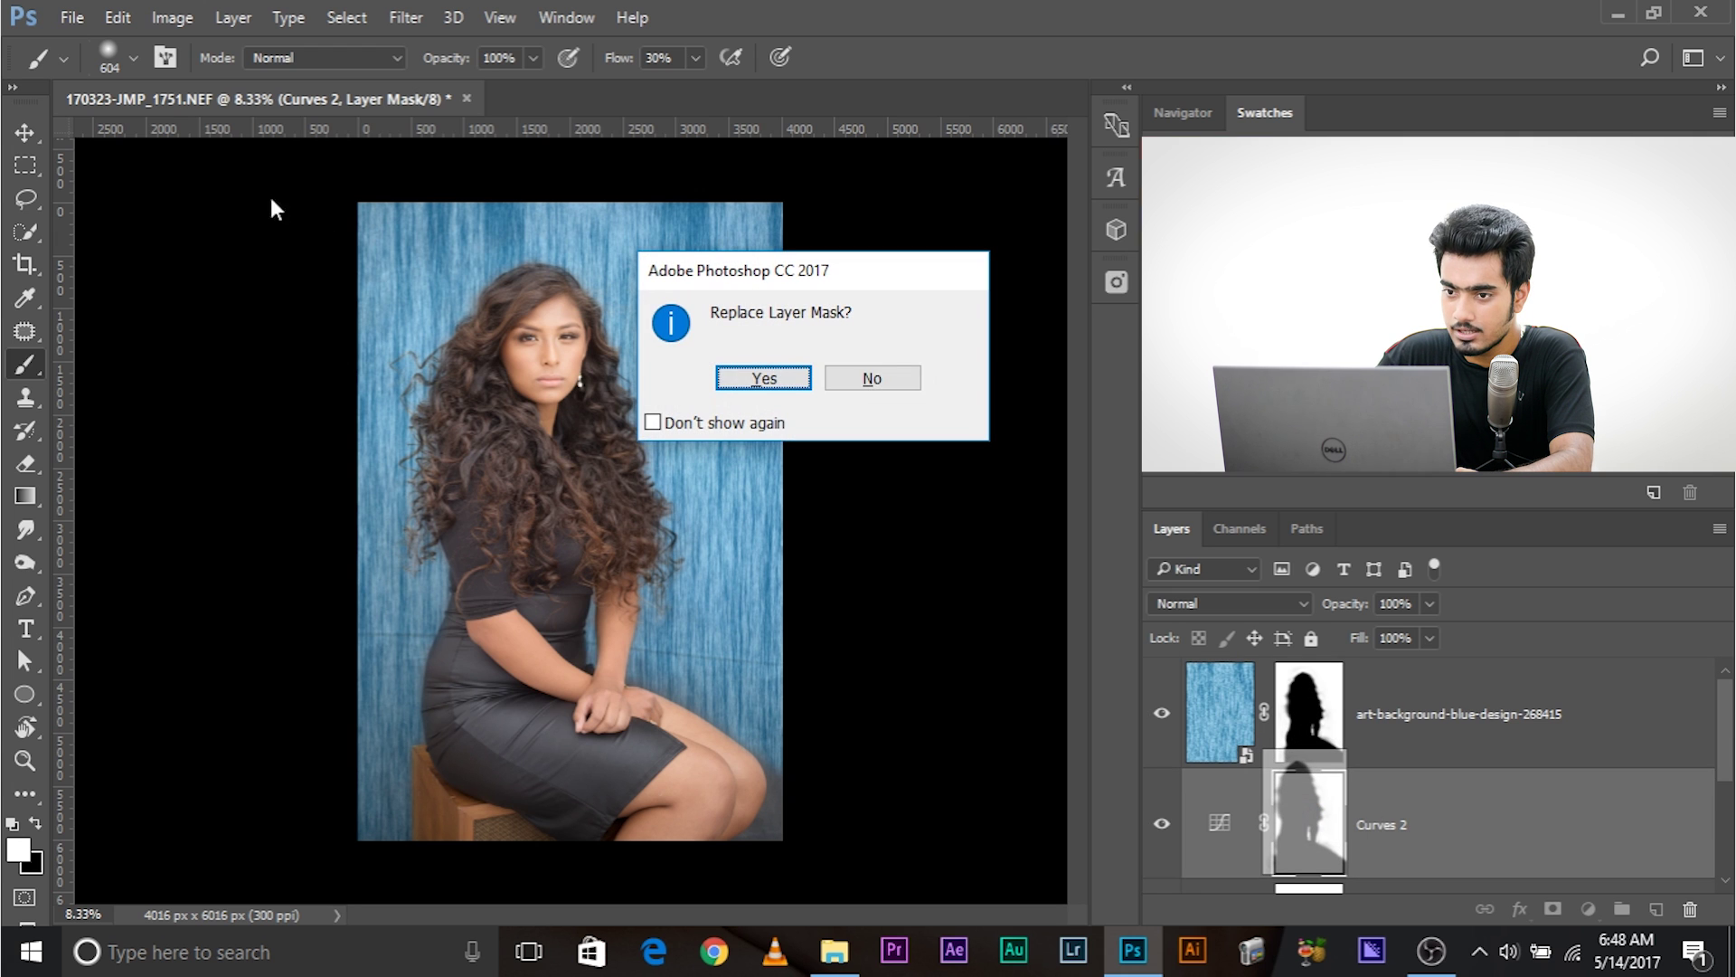
click(764, 376)
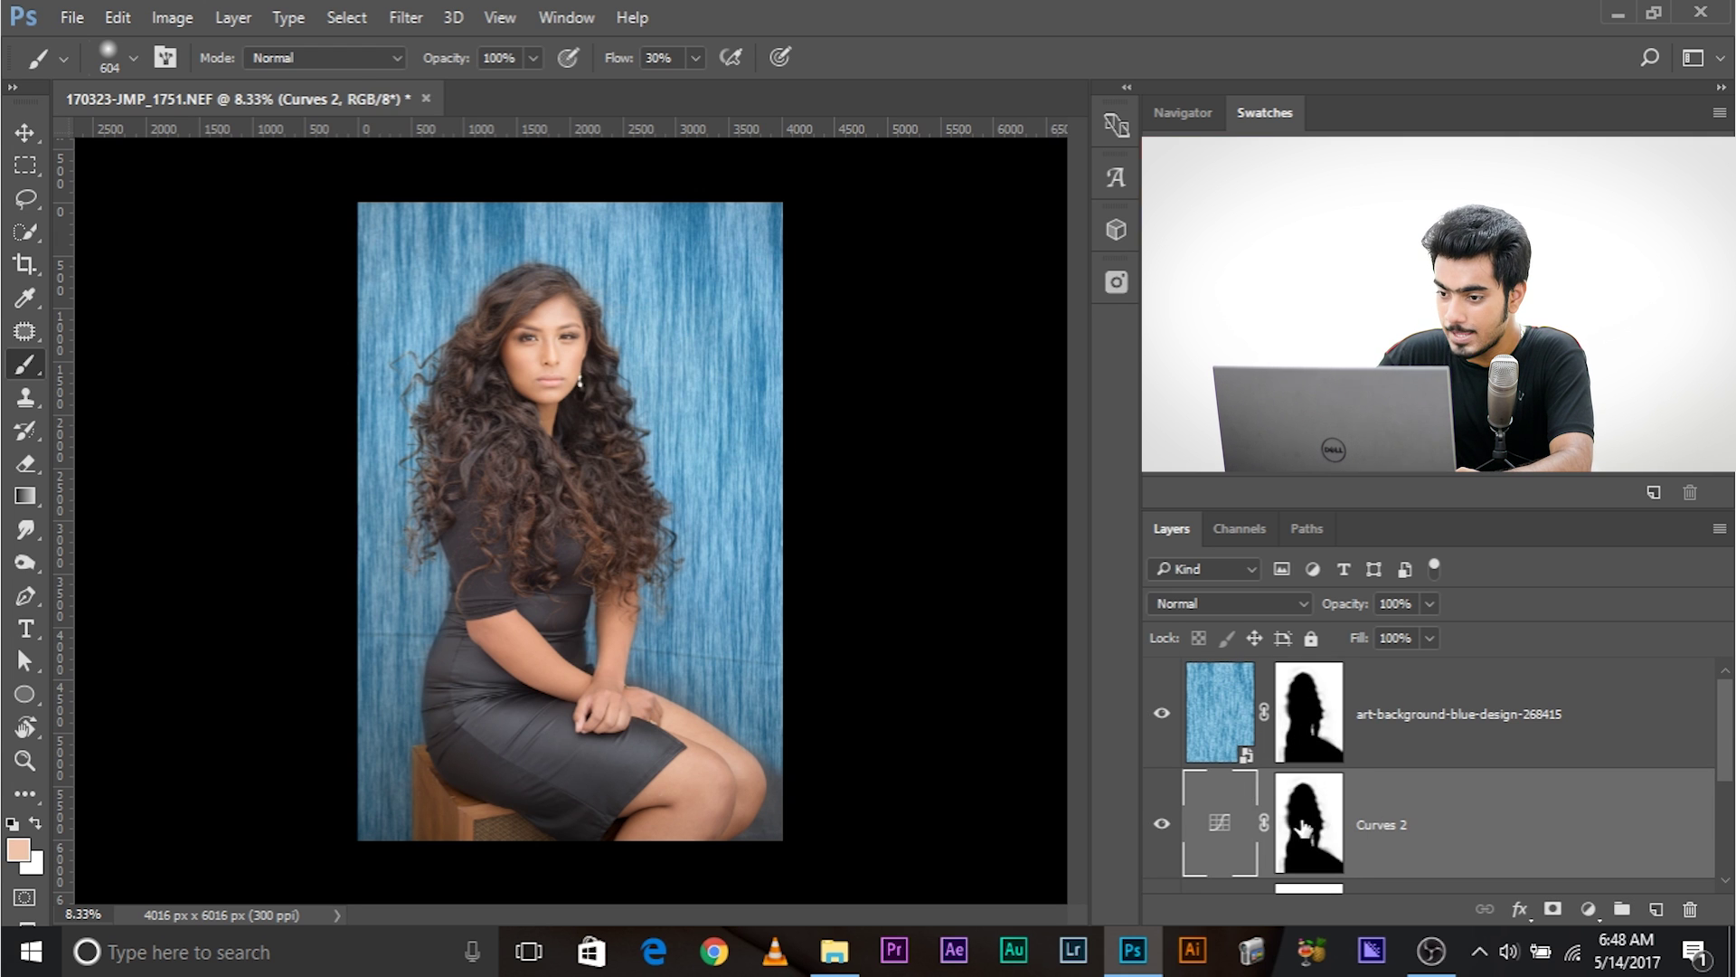
Try a midtone lift on Curves 2, then invert its mask to target the woman.
click(1327, 841)
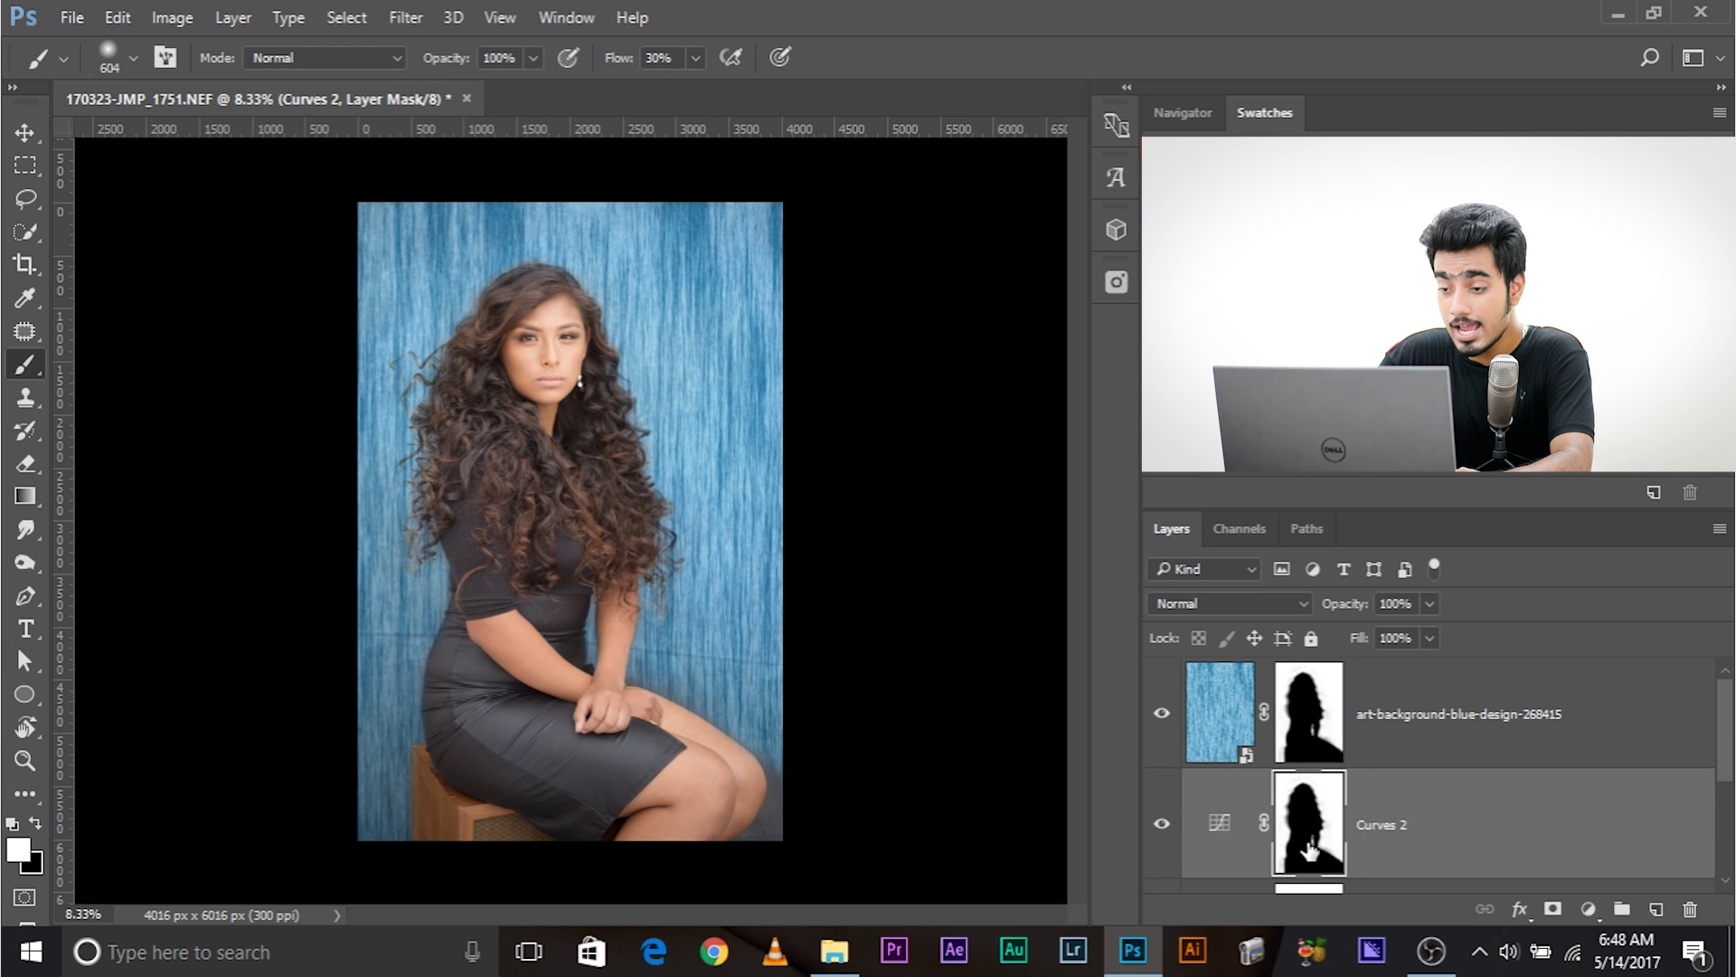
double_click(1220, 819)
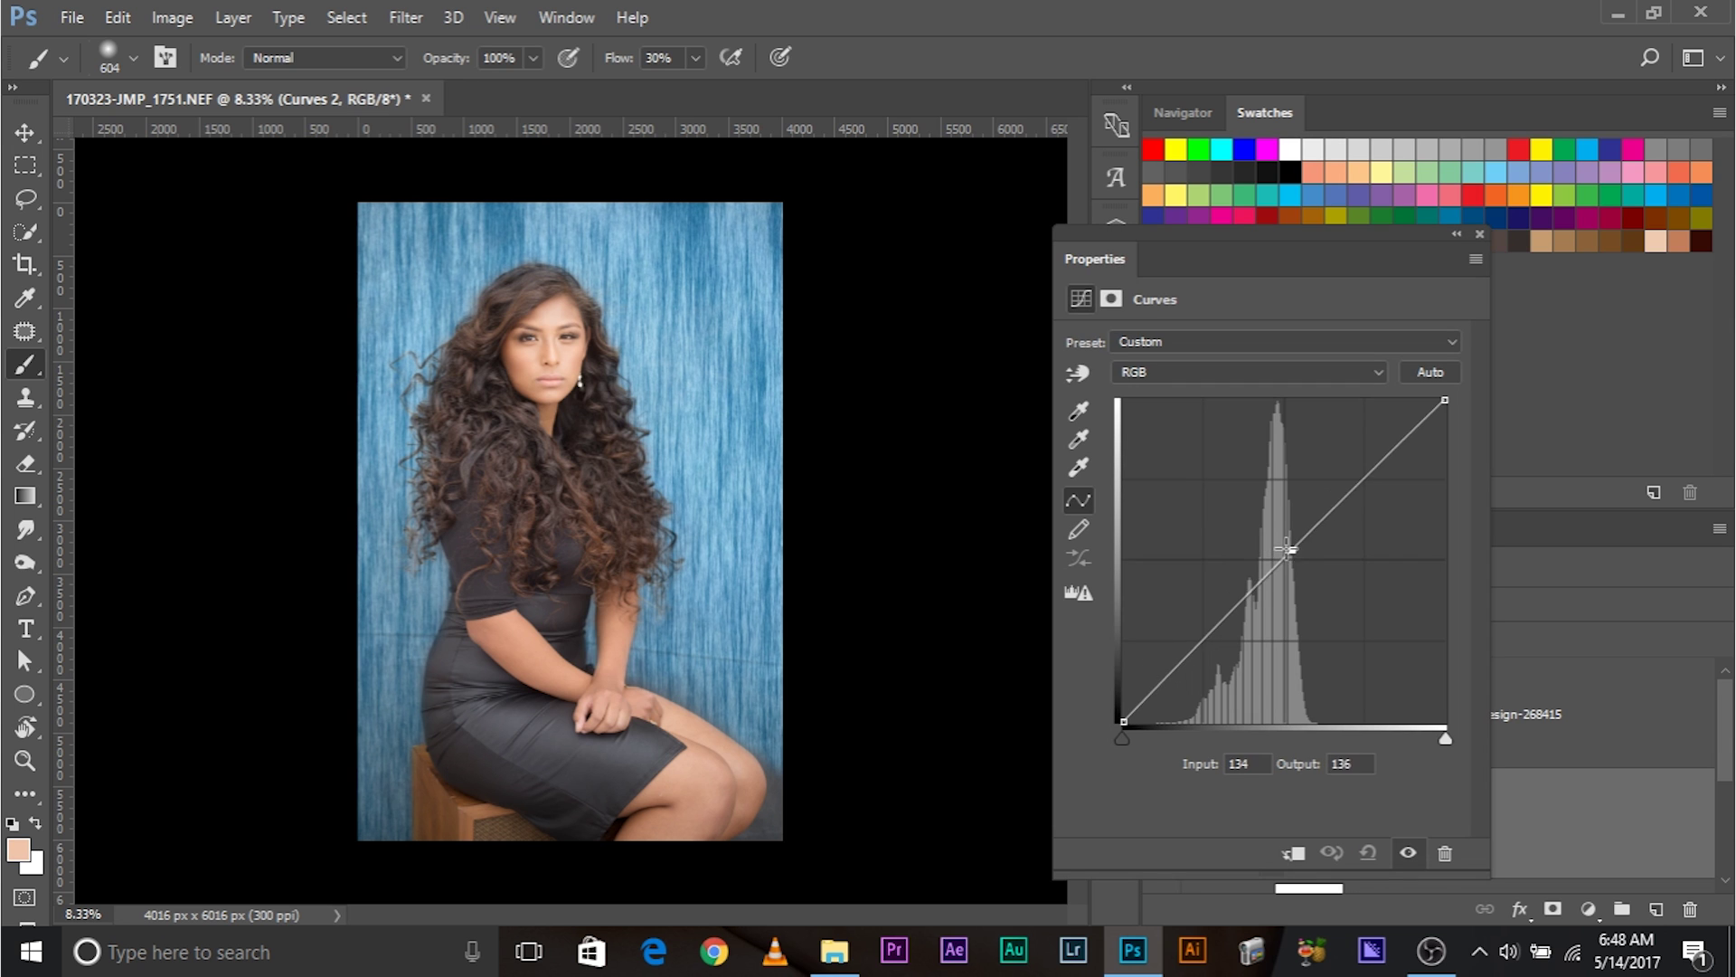
drag(1287, 549, 1258, 552)
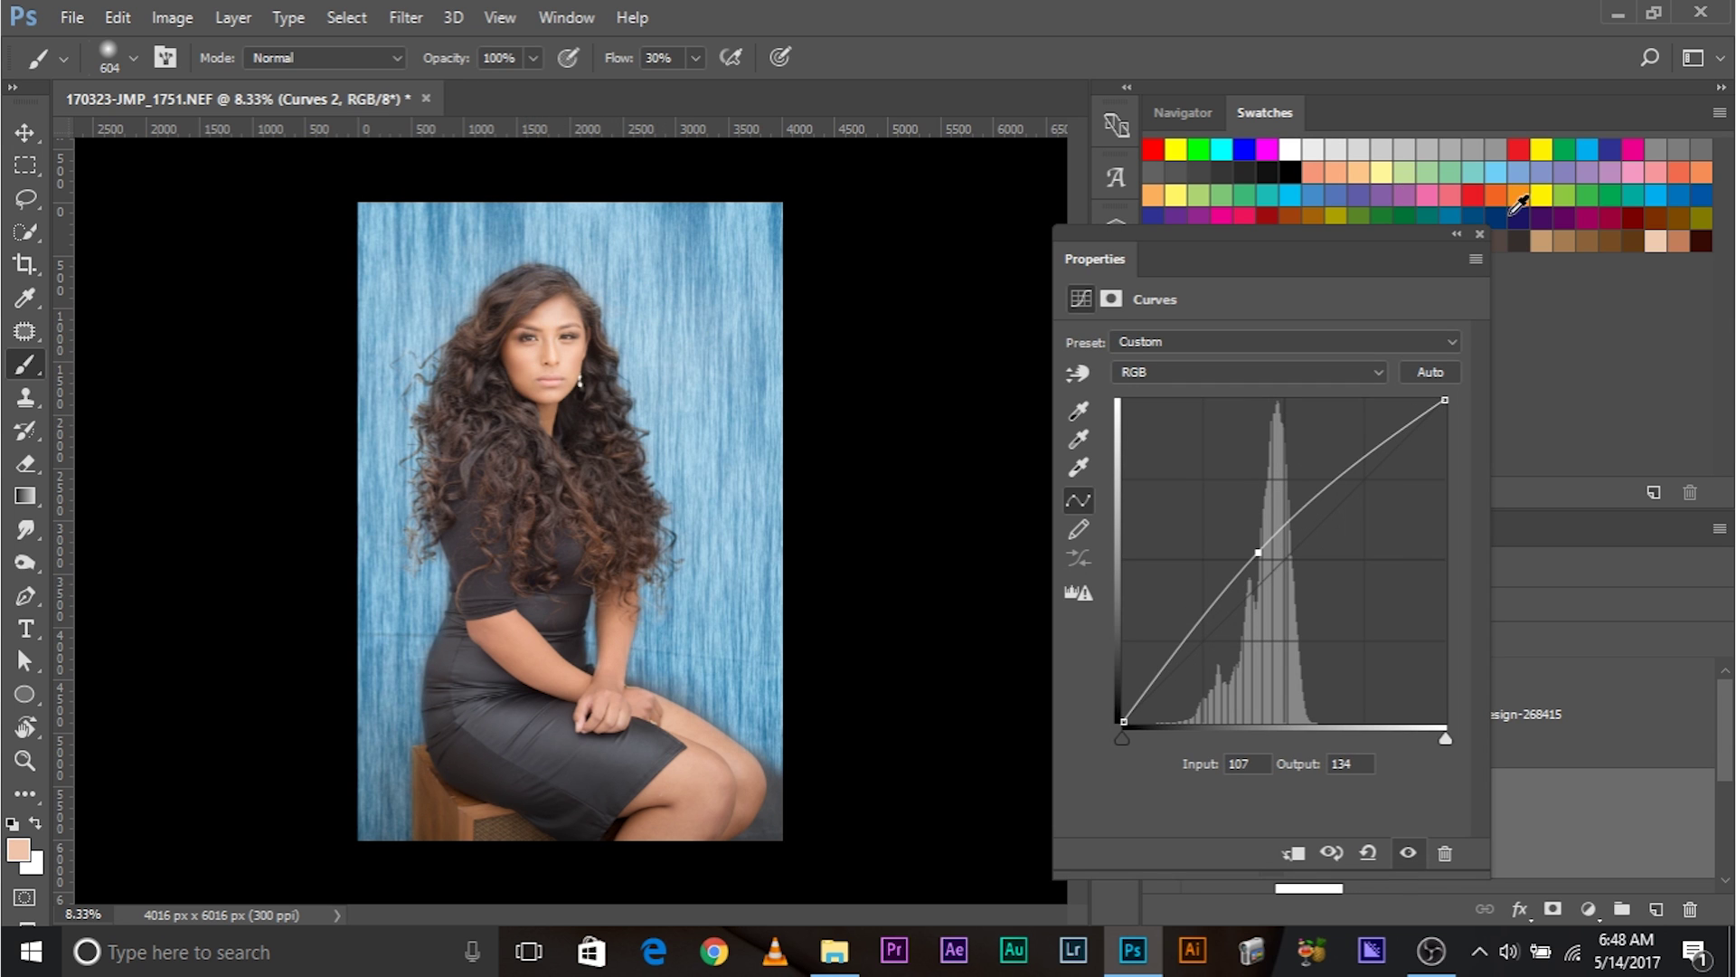
click(1480, 235)
click(1314, 839)
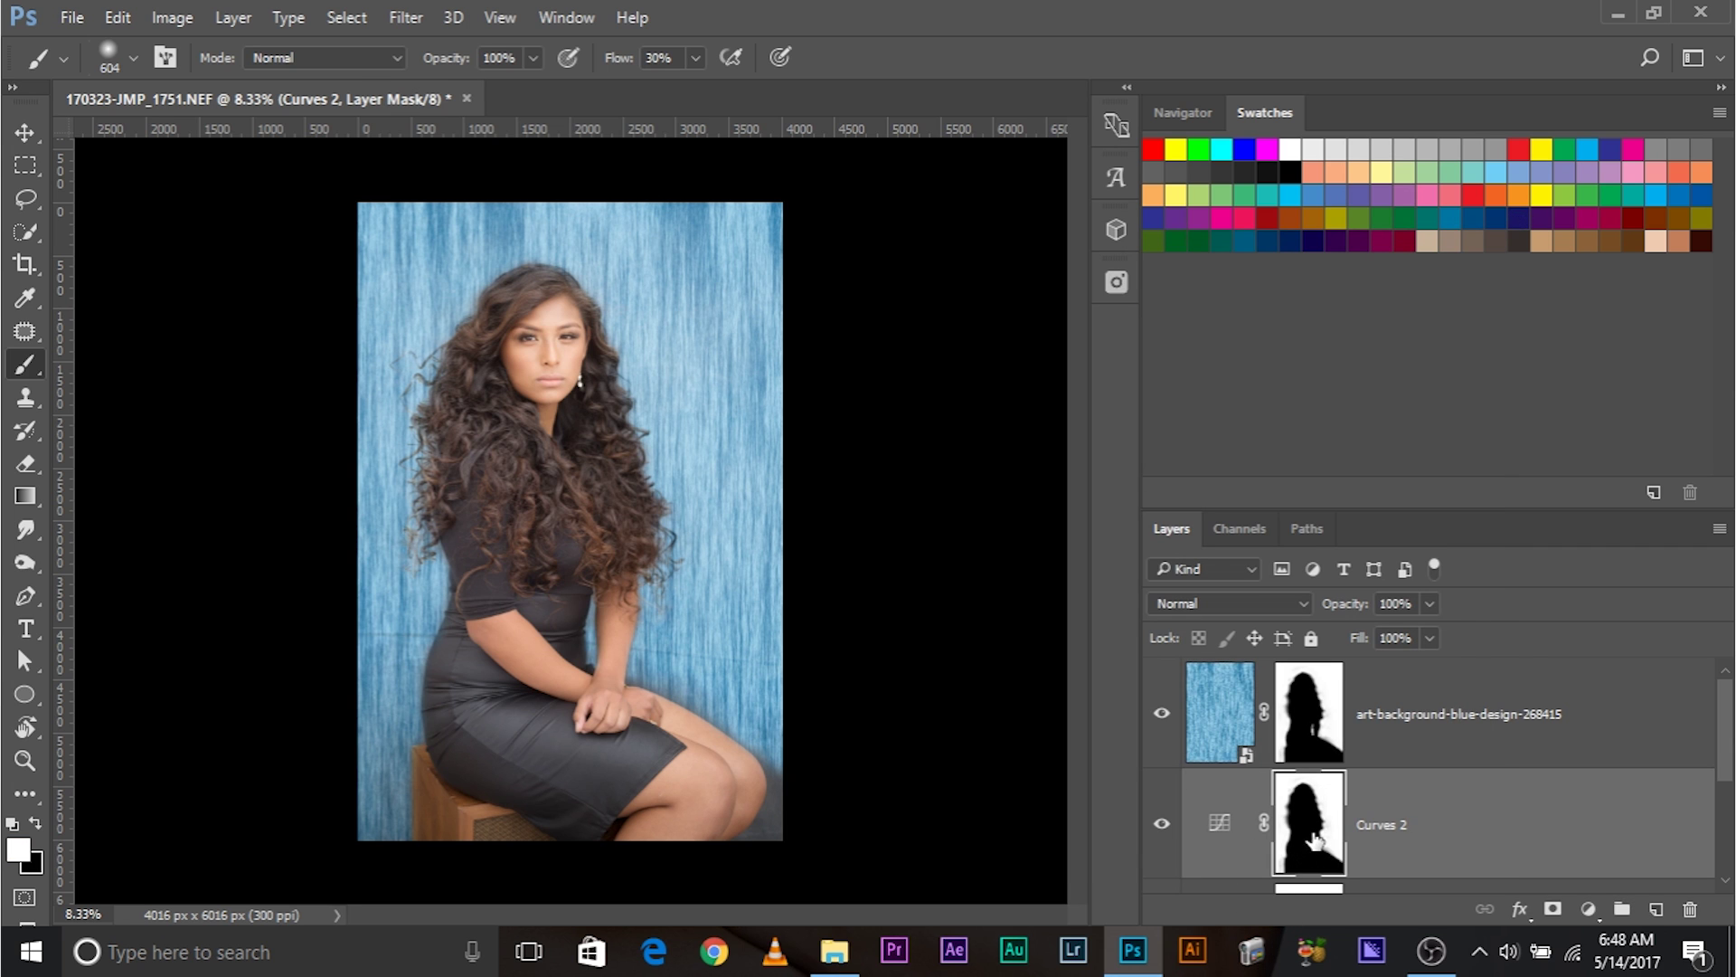
key(ctrl+i)
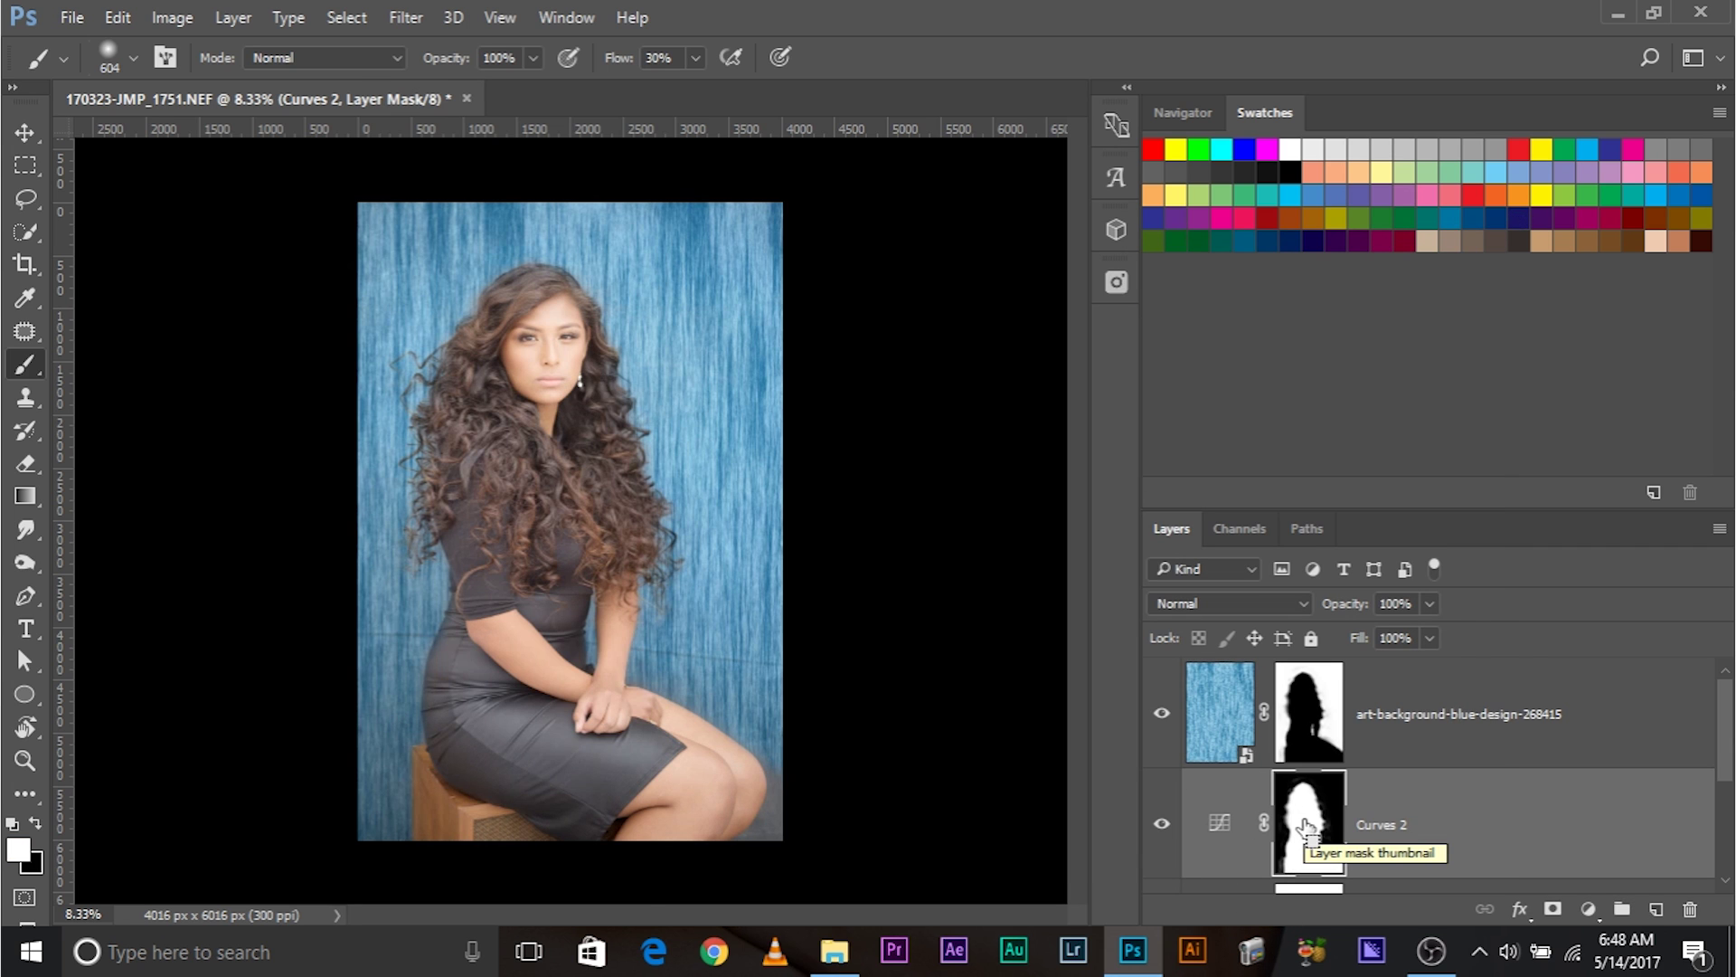
Reset the Curves 2 curve, move the black point in to deepen shadows, and nudge a midtone point.
double_click(1219, 822)
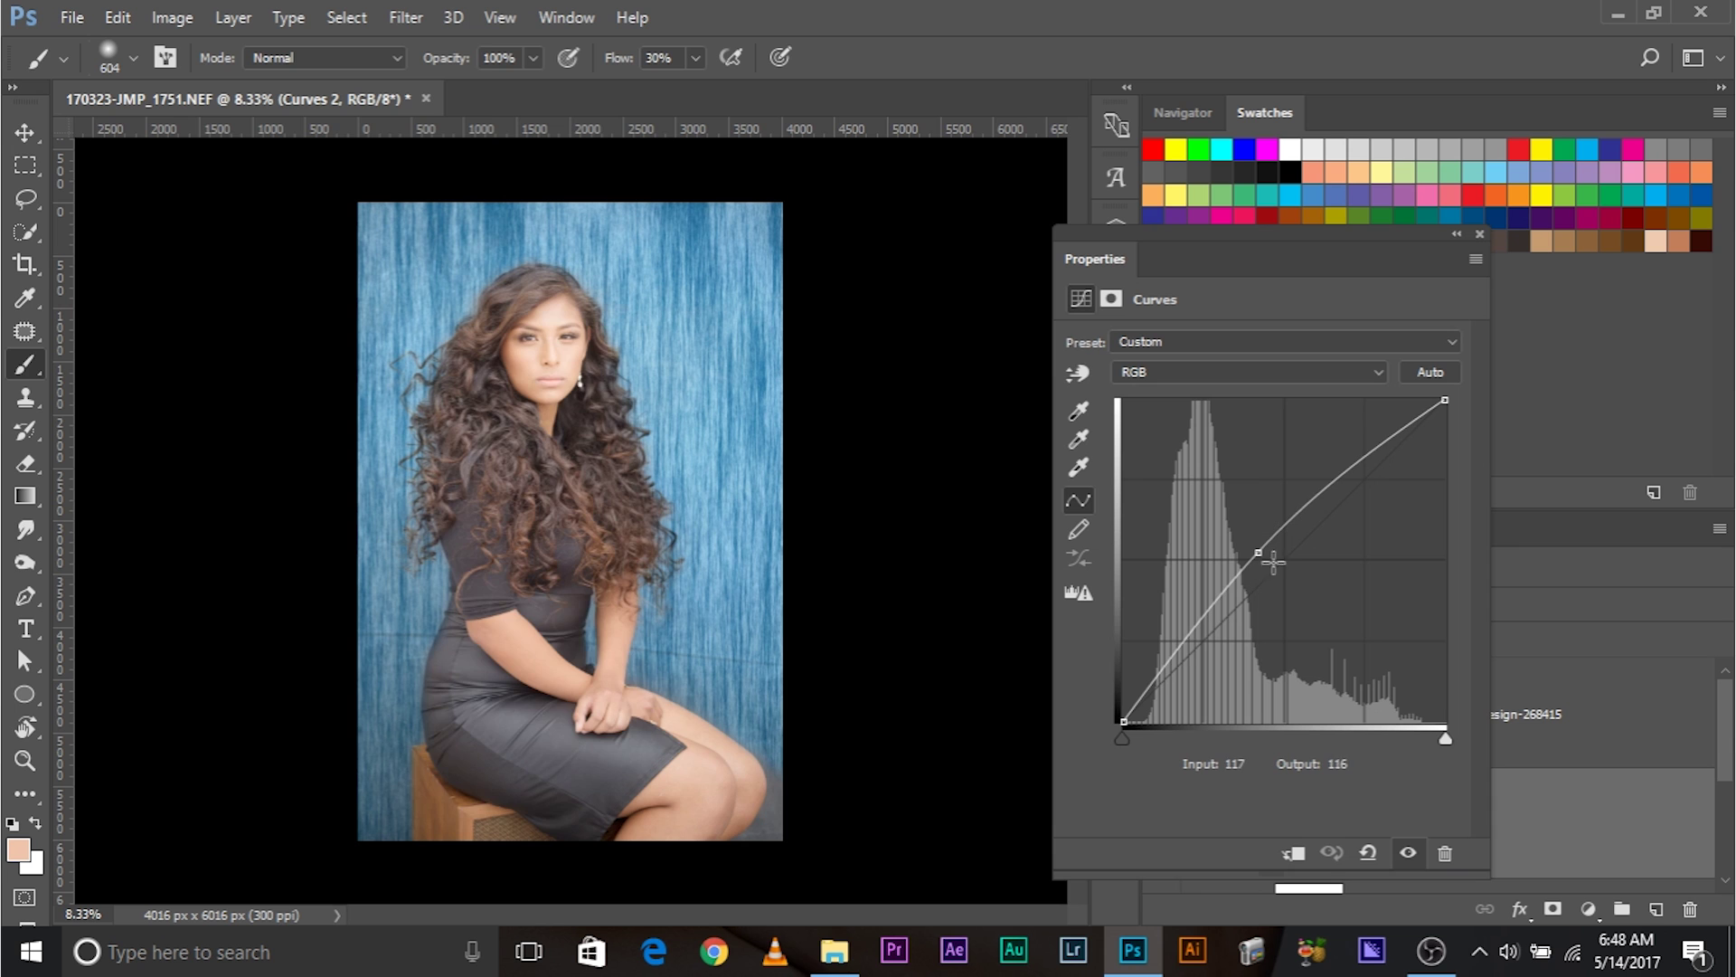
drag(1260, 552, 1196, 366)
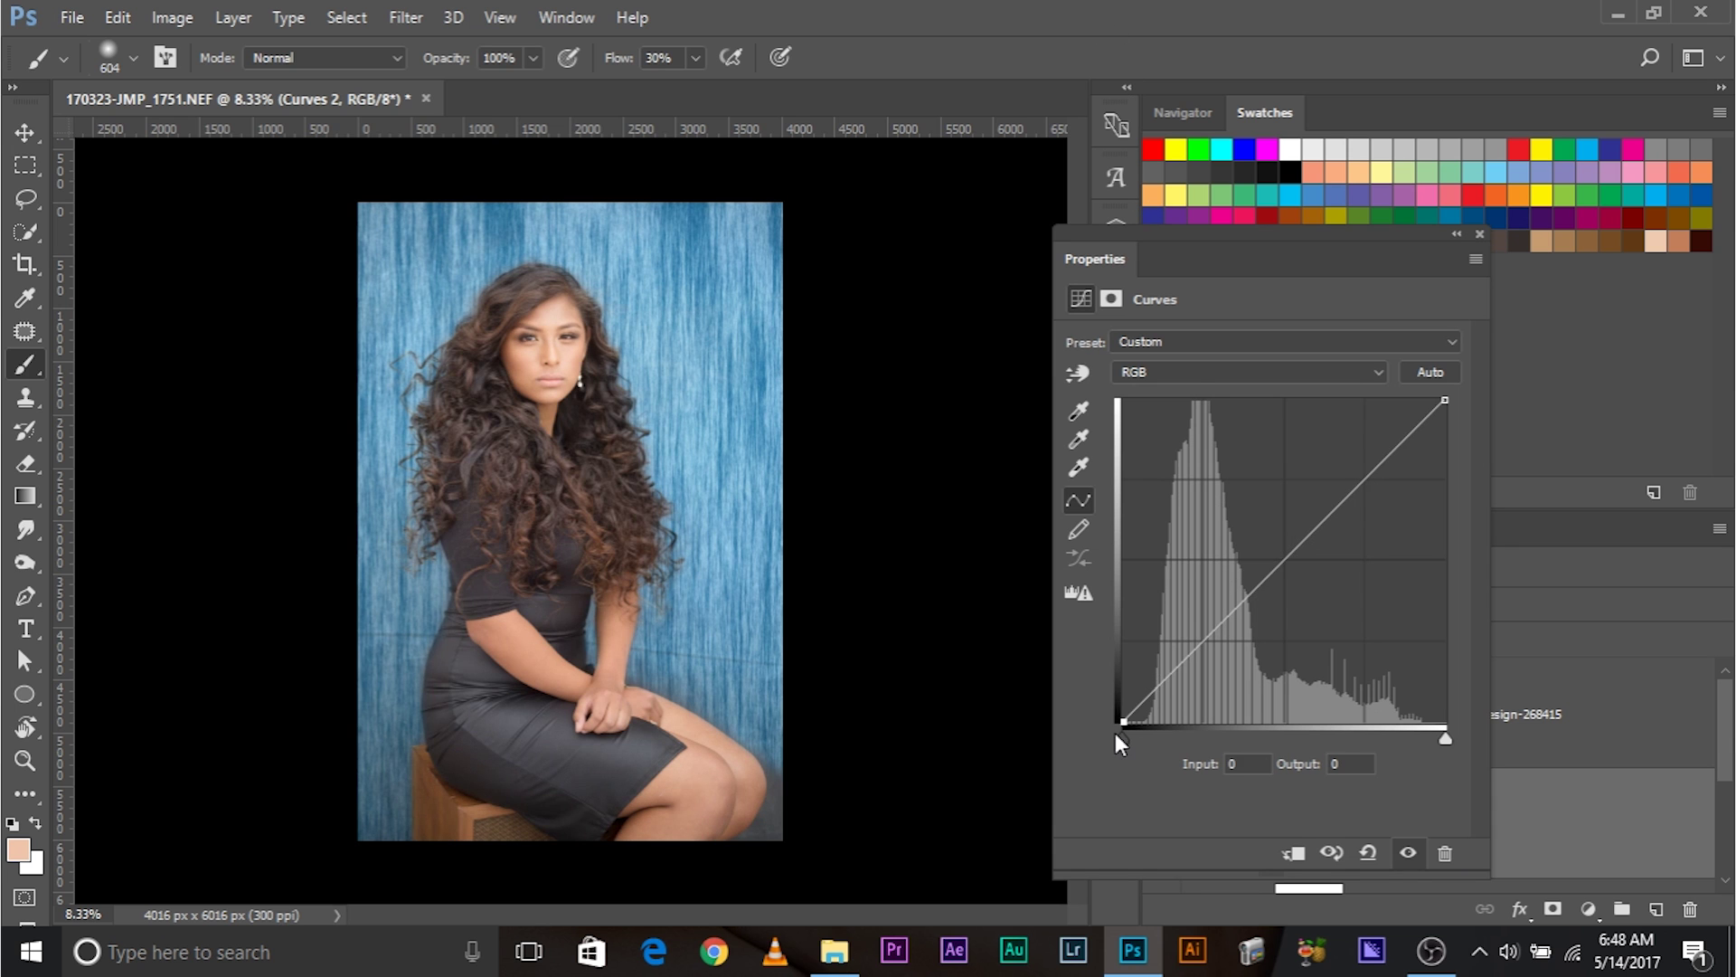
drag(1118, 737, 1150, 737)
drag(1294, 563, 1293, 555)
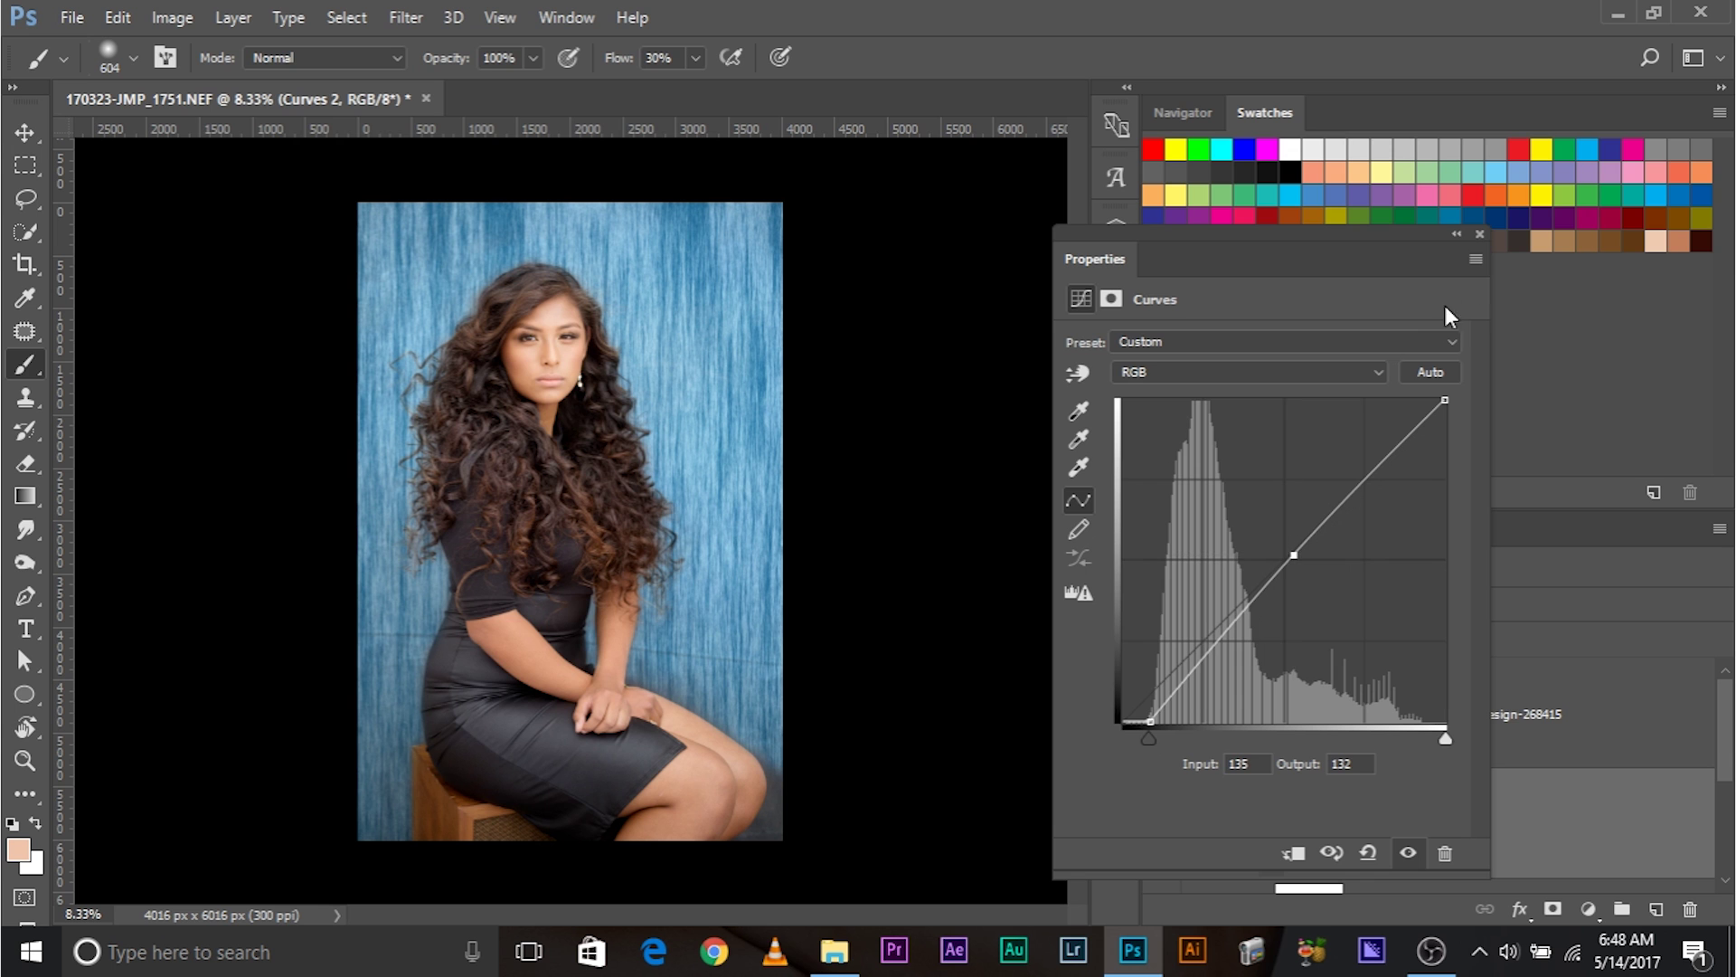
click(1480, 236)
Zoom the portrait to 16.67% and compare the original grey-backdrop photo with the composite.
key(ctrl+plus)
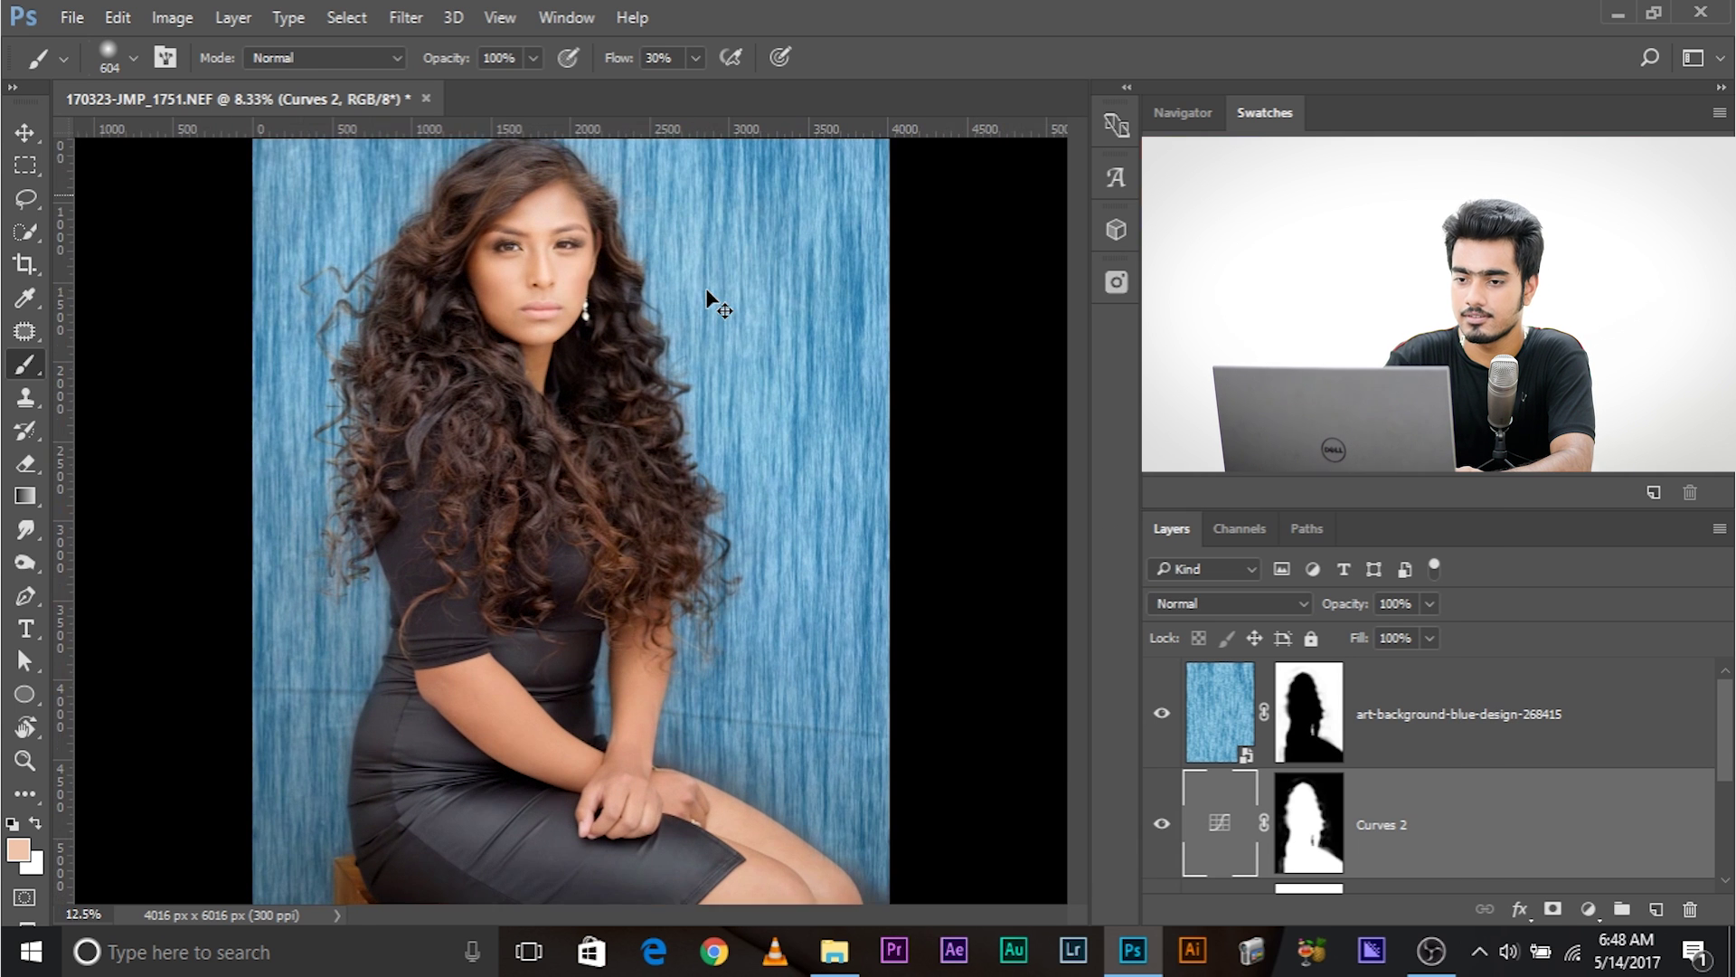
scroll(620, 431, up, 3)
scroll(619, 431, down, 3)
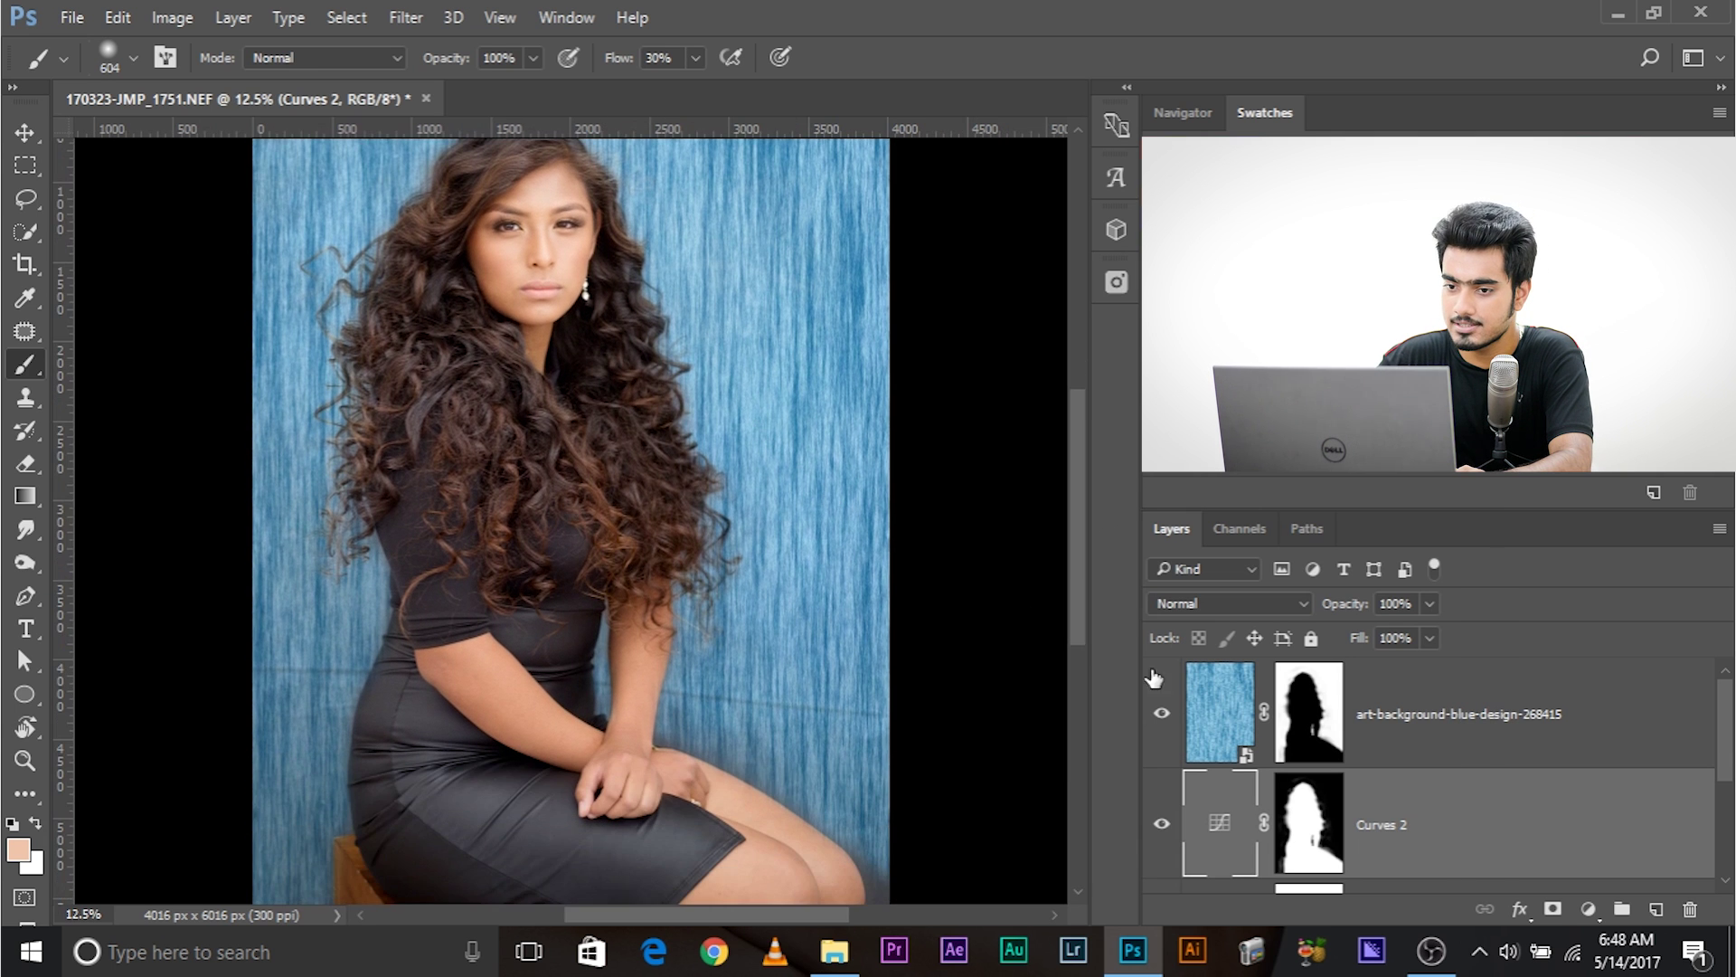
scroll(1288, 823, down, 3)
alt+click(1163, 840)
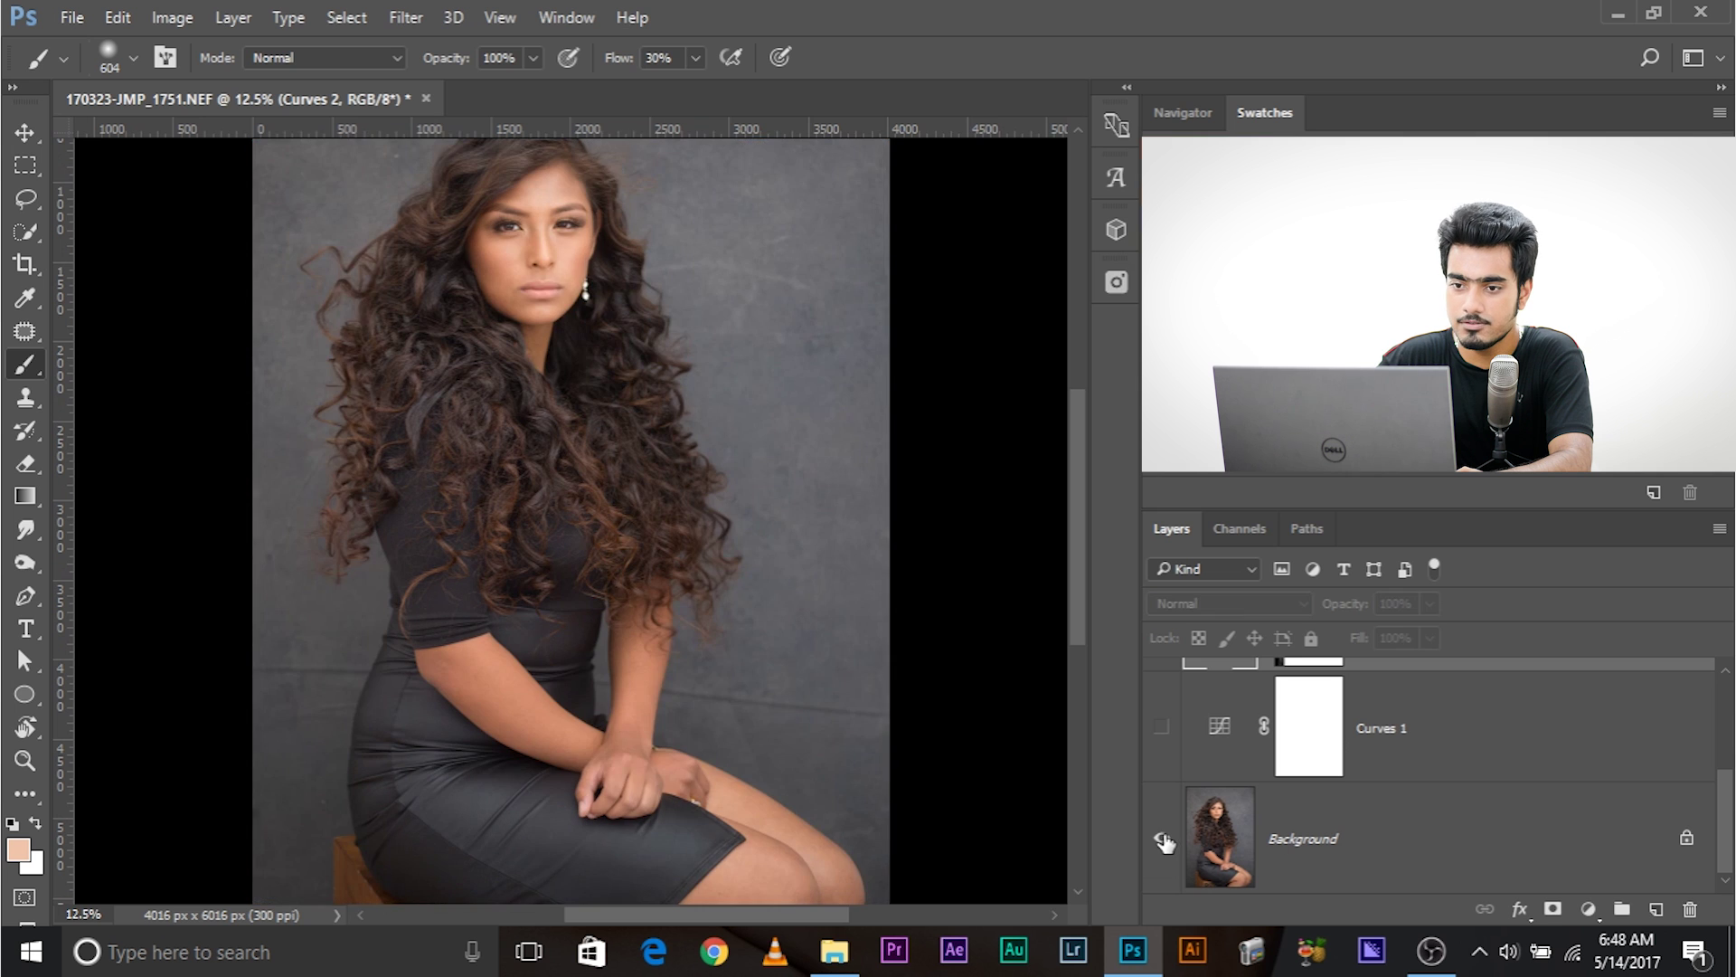
alt+click(1164, 841)
key(ctrl+plus)
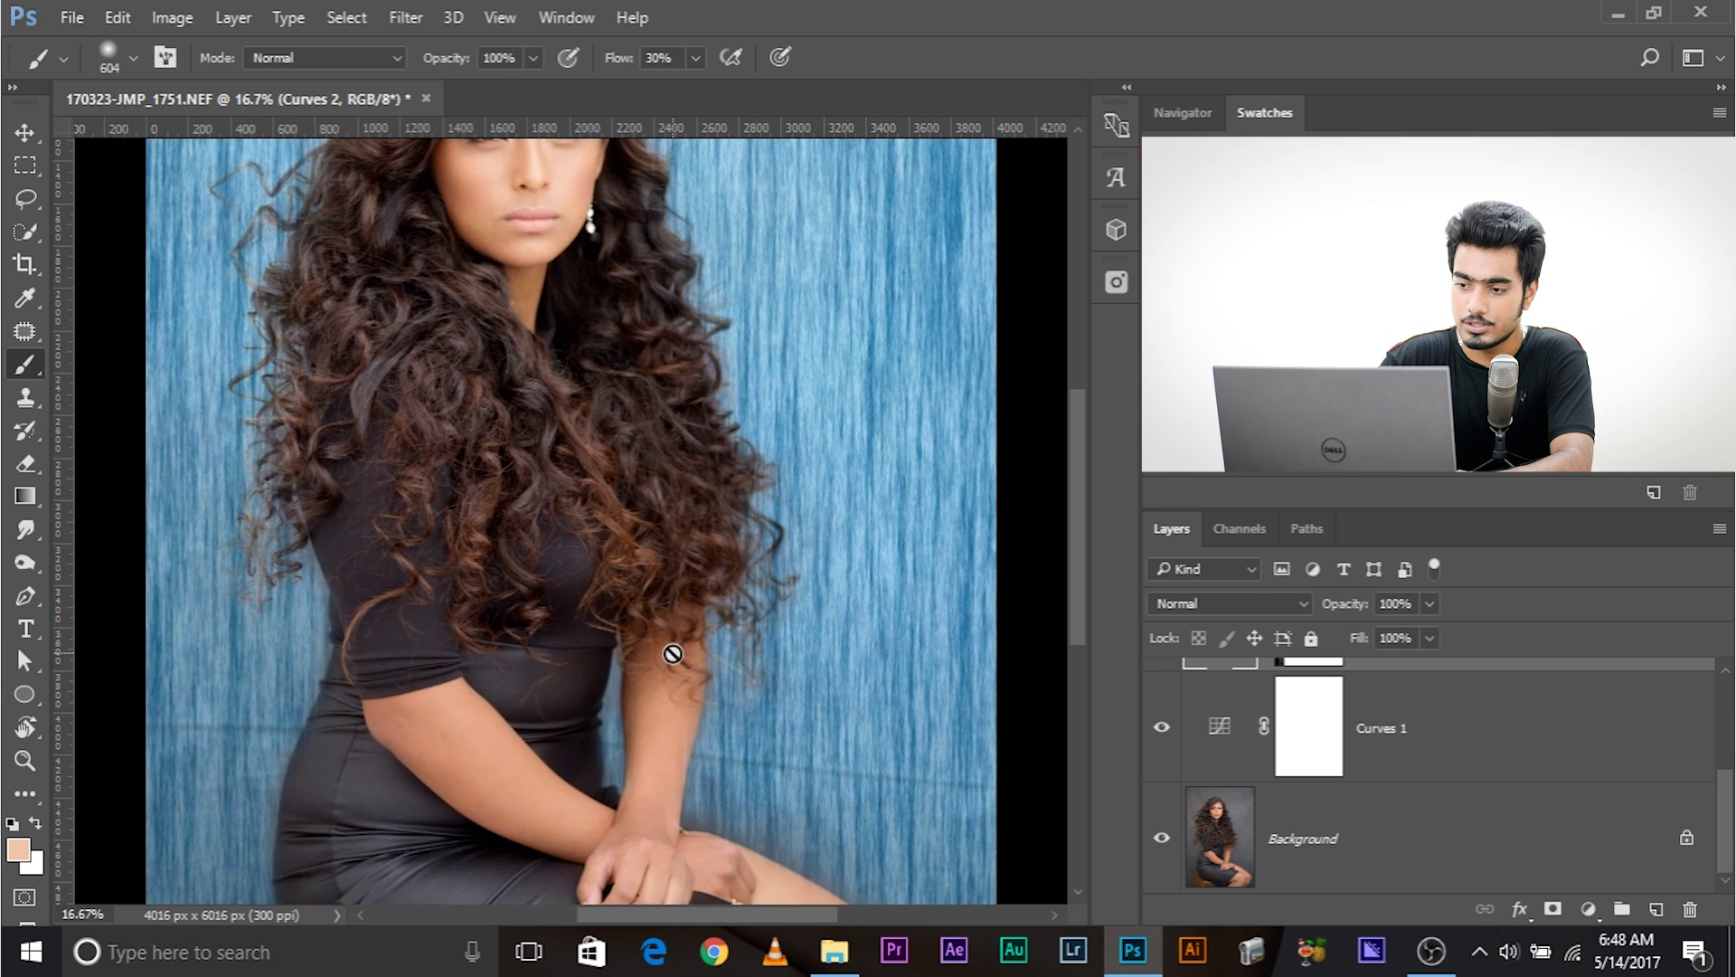
scroll(1474, 783, up, 3)
Select the blue texture layer's mask, make black the painting colour, and shrink the brush to about 124.
click(1308, 711)
key(d)
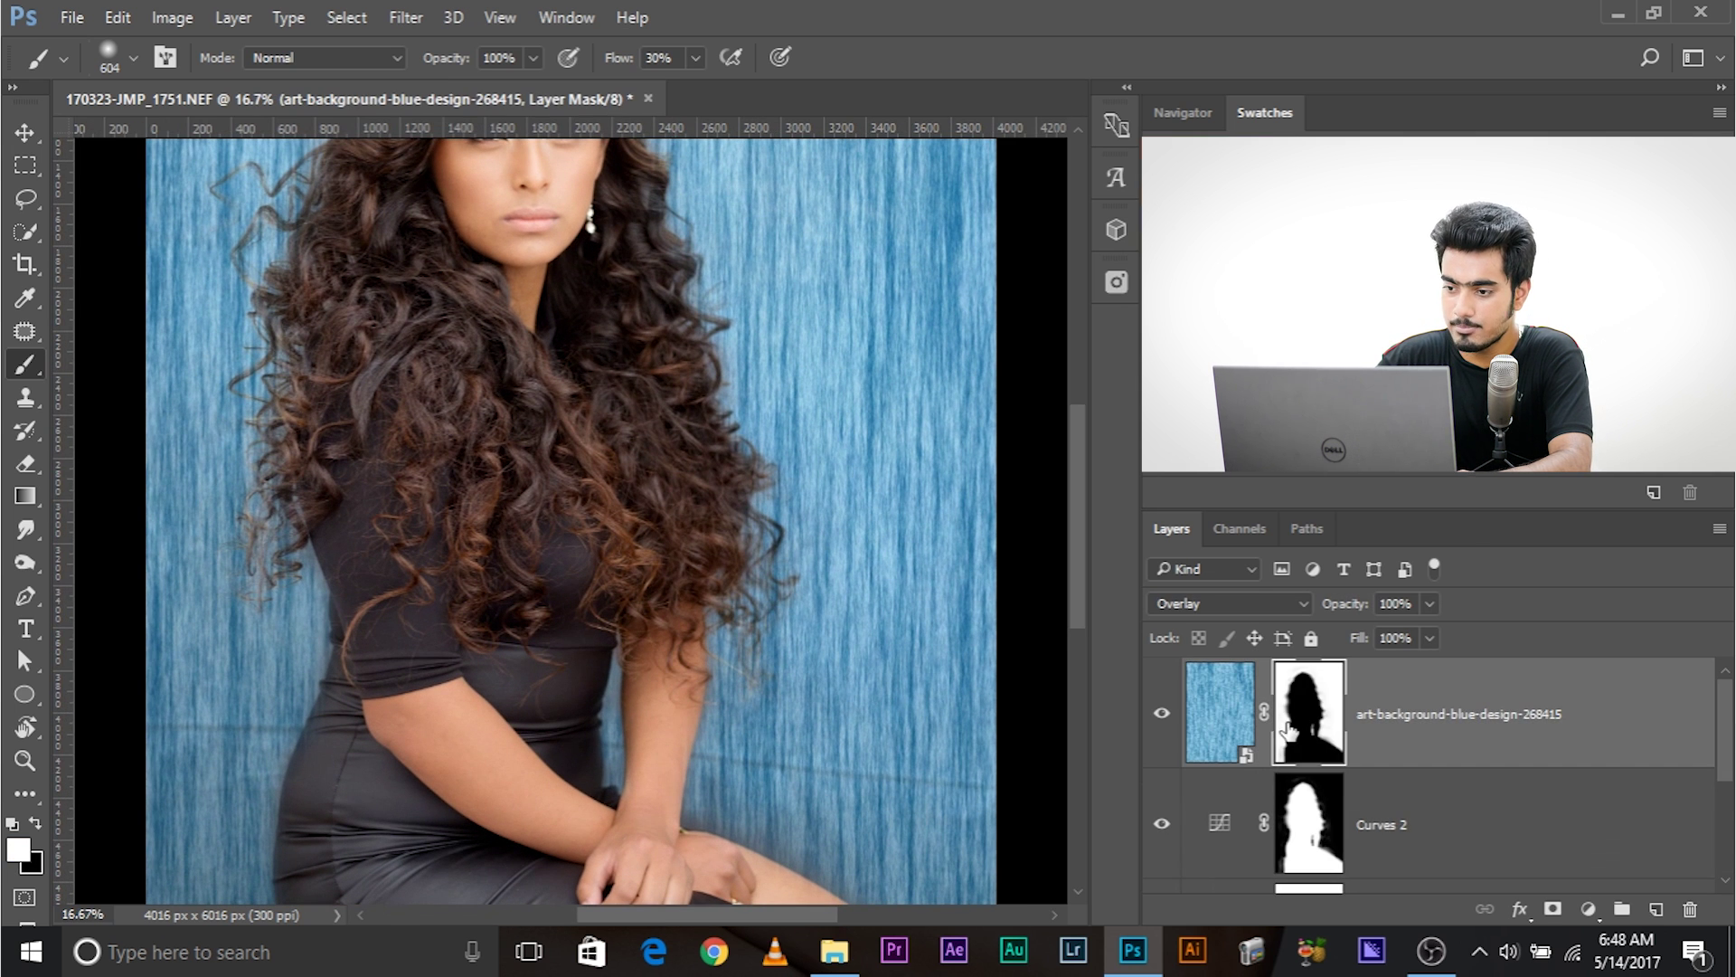
alt+right_click(242, 563)
key(x)
alt+right_click(260, 549)
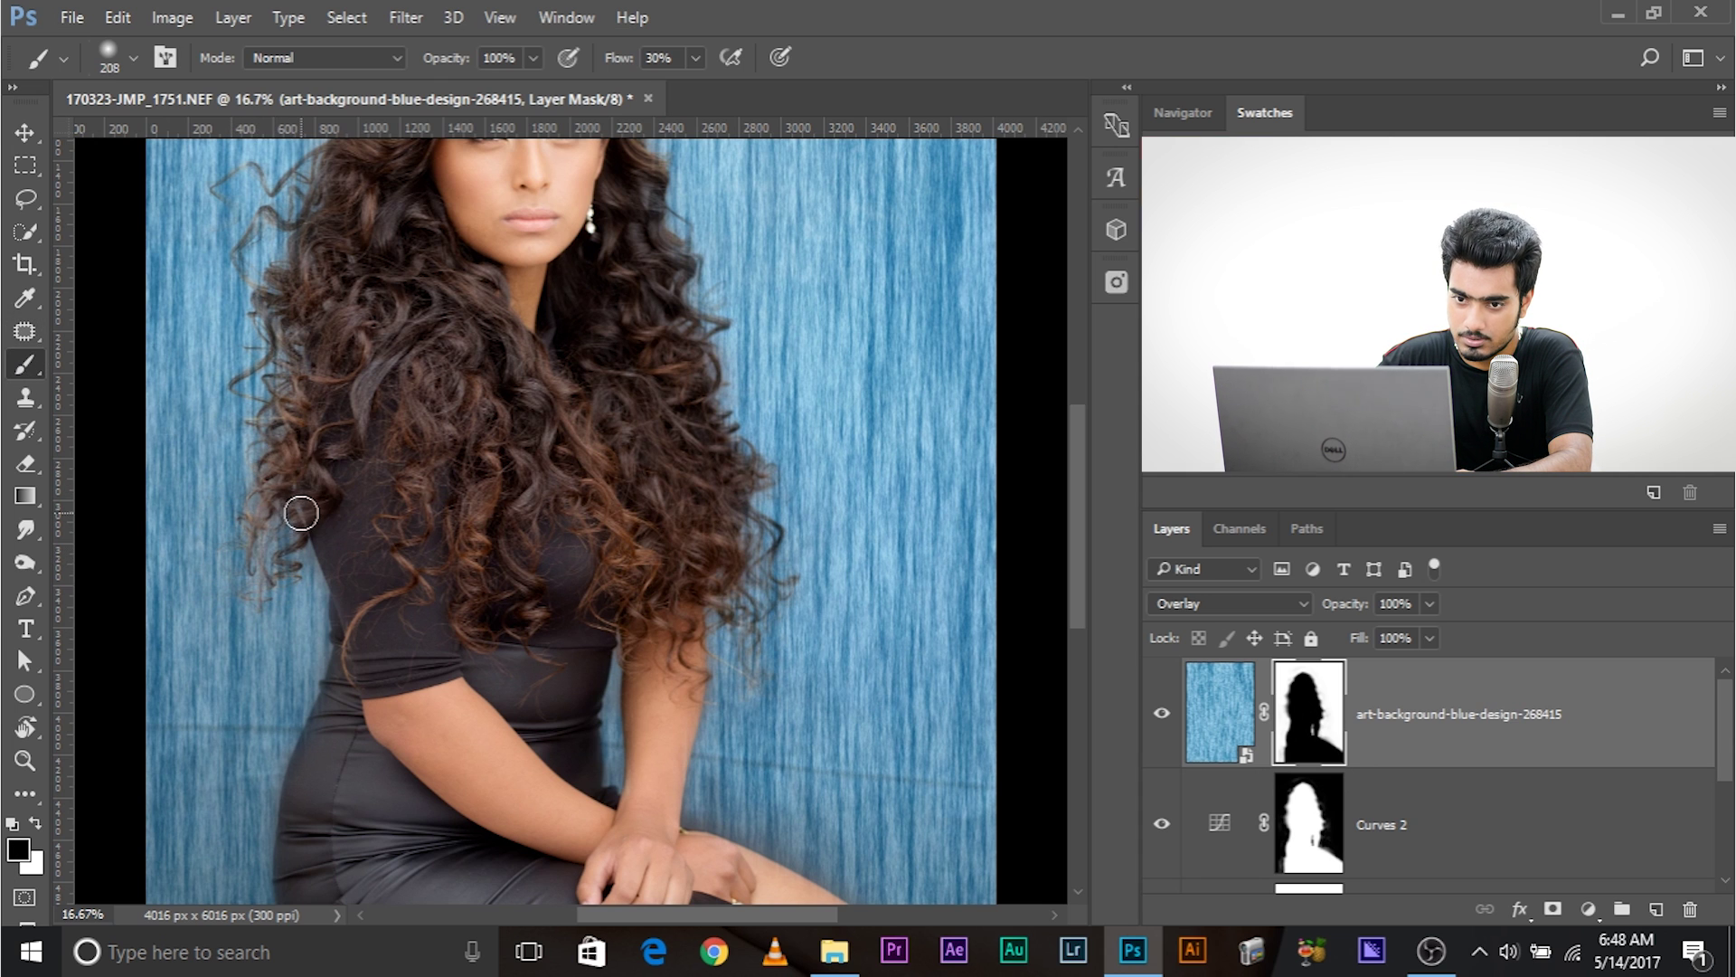
alt+right_click(241, 561)
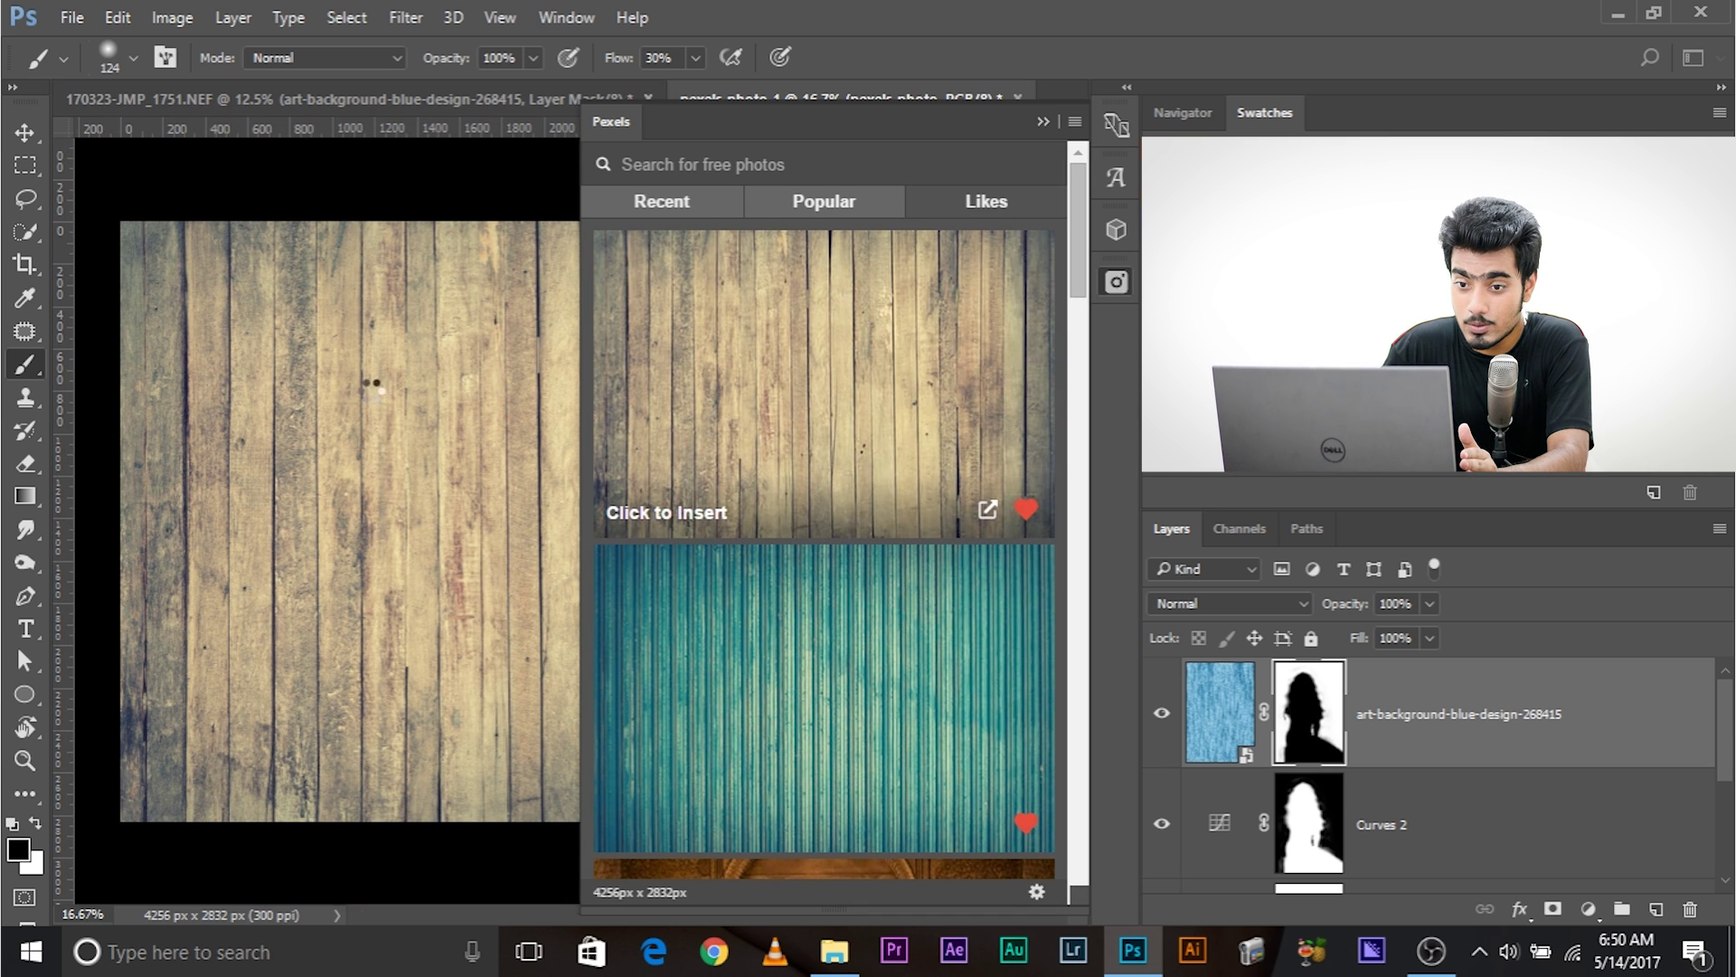
Place the wooden fence photo and scale it up to cover the whole portrait.
click(1043, 121)
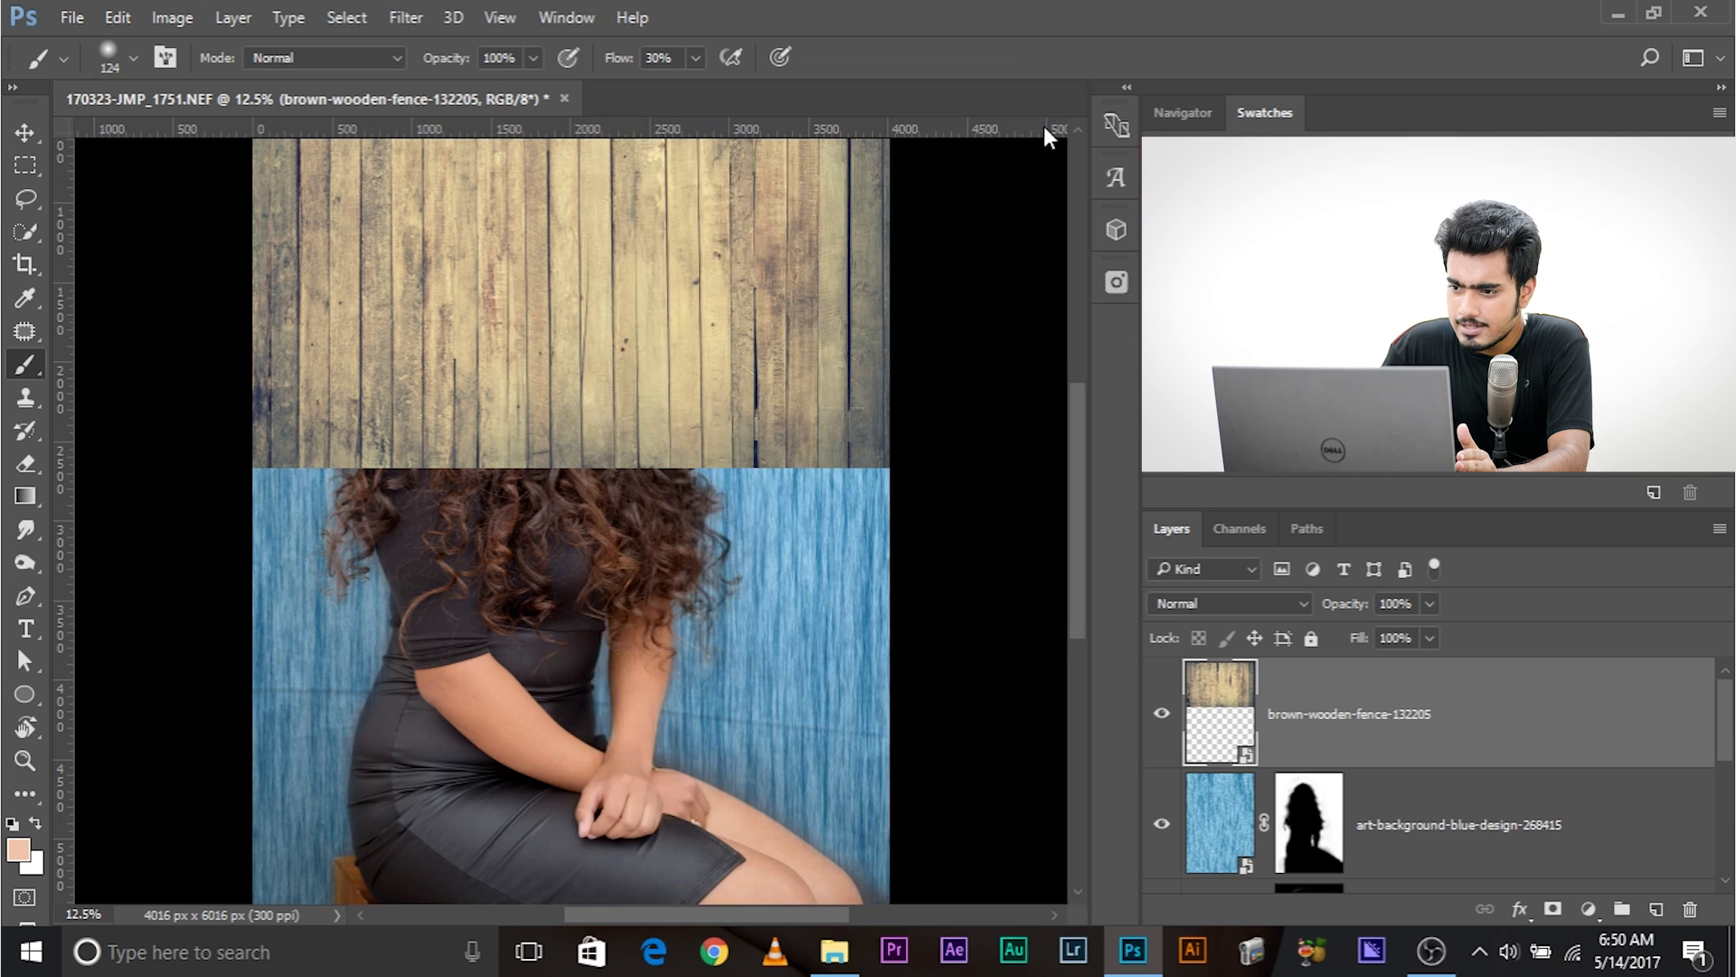
key(ctrl+minus)
key(ctrl+minus)
key(ctrl+plus)
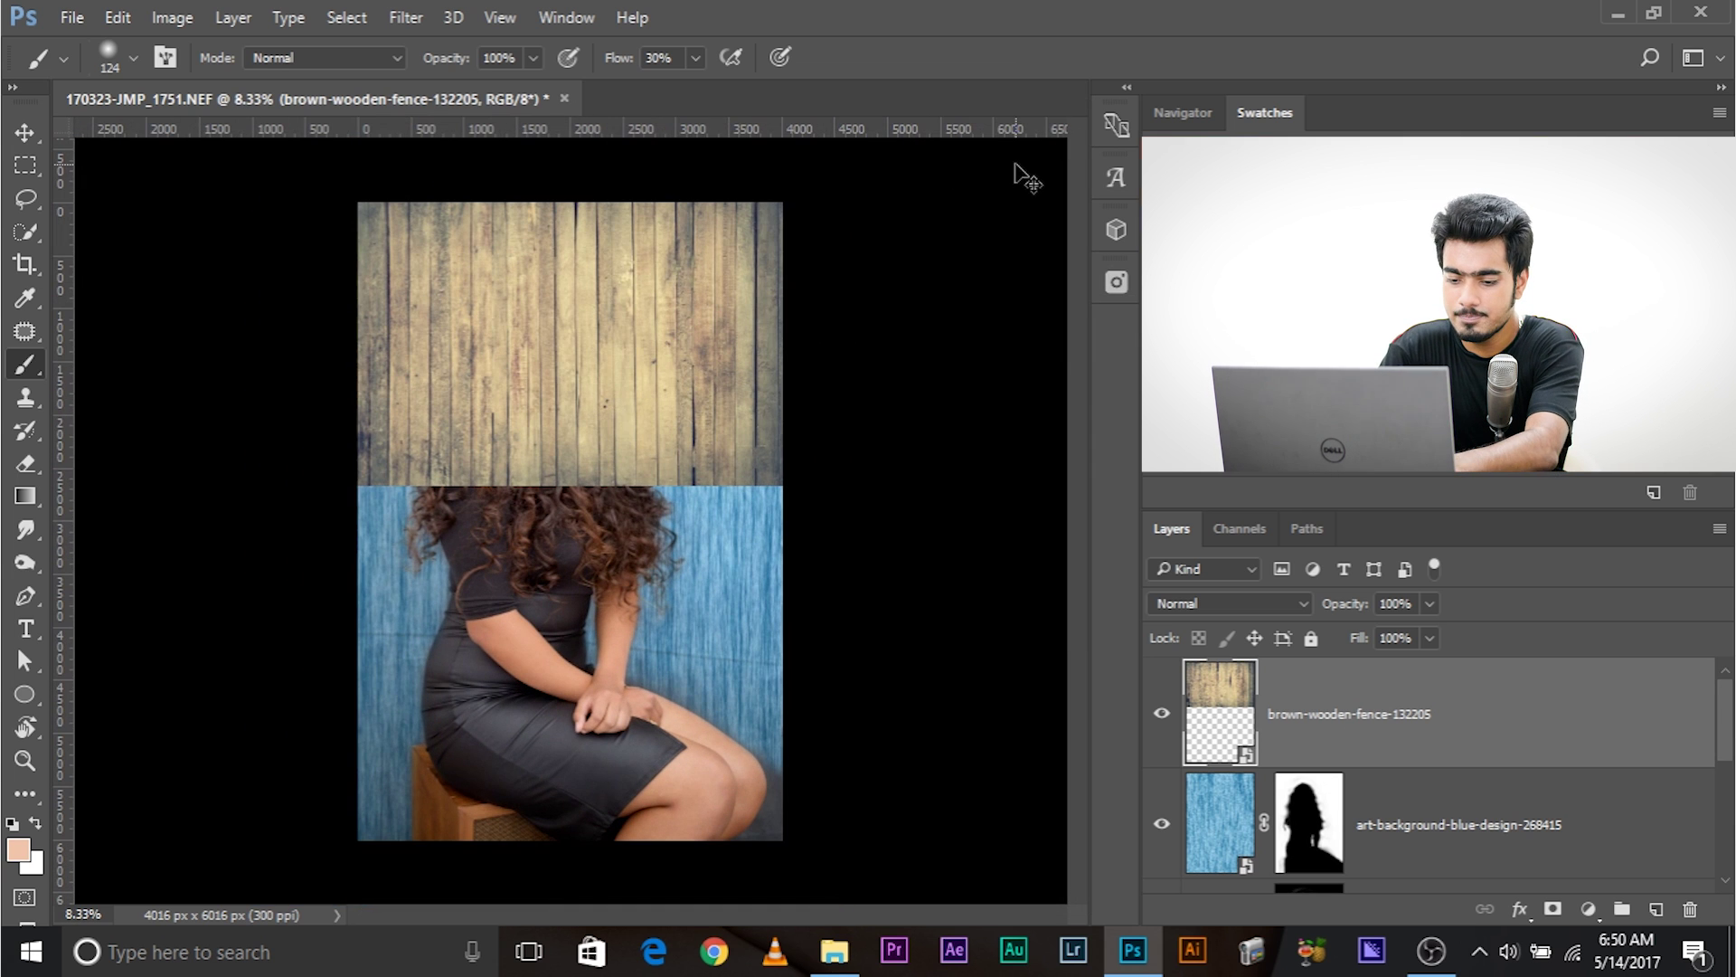
key(ctrl+t)
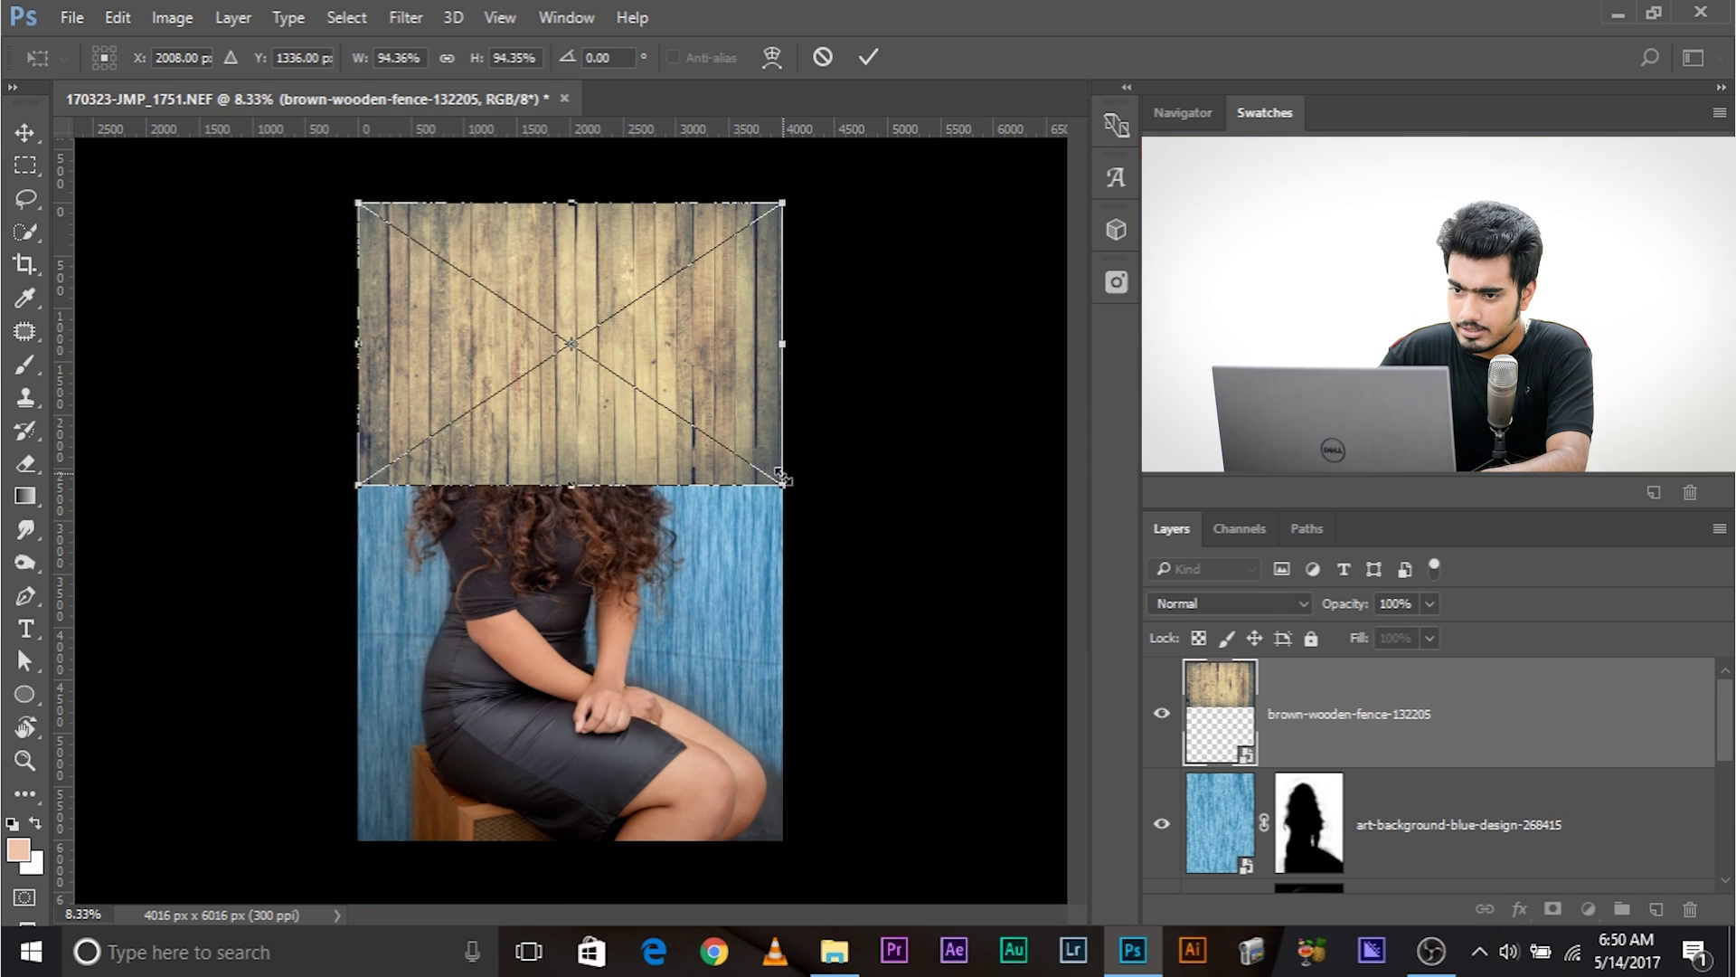
drag(783, 486, 1266, 960)
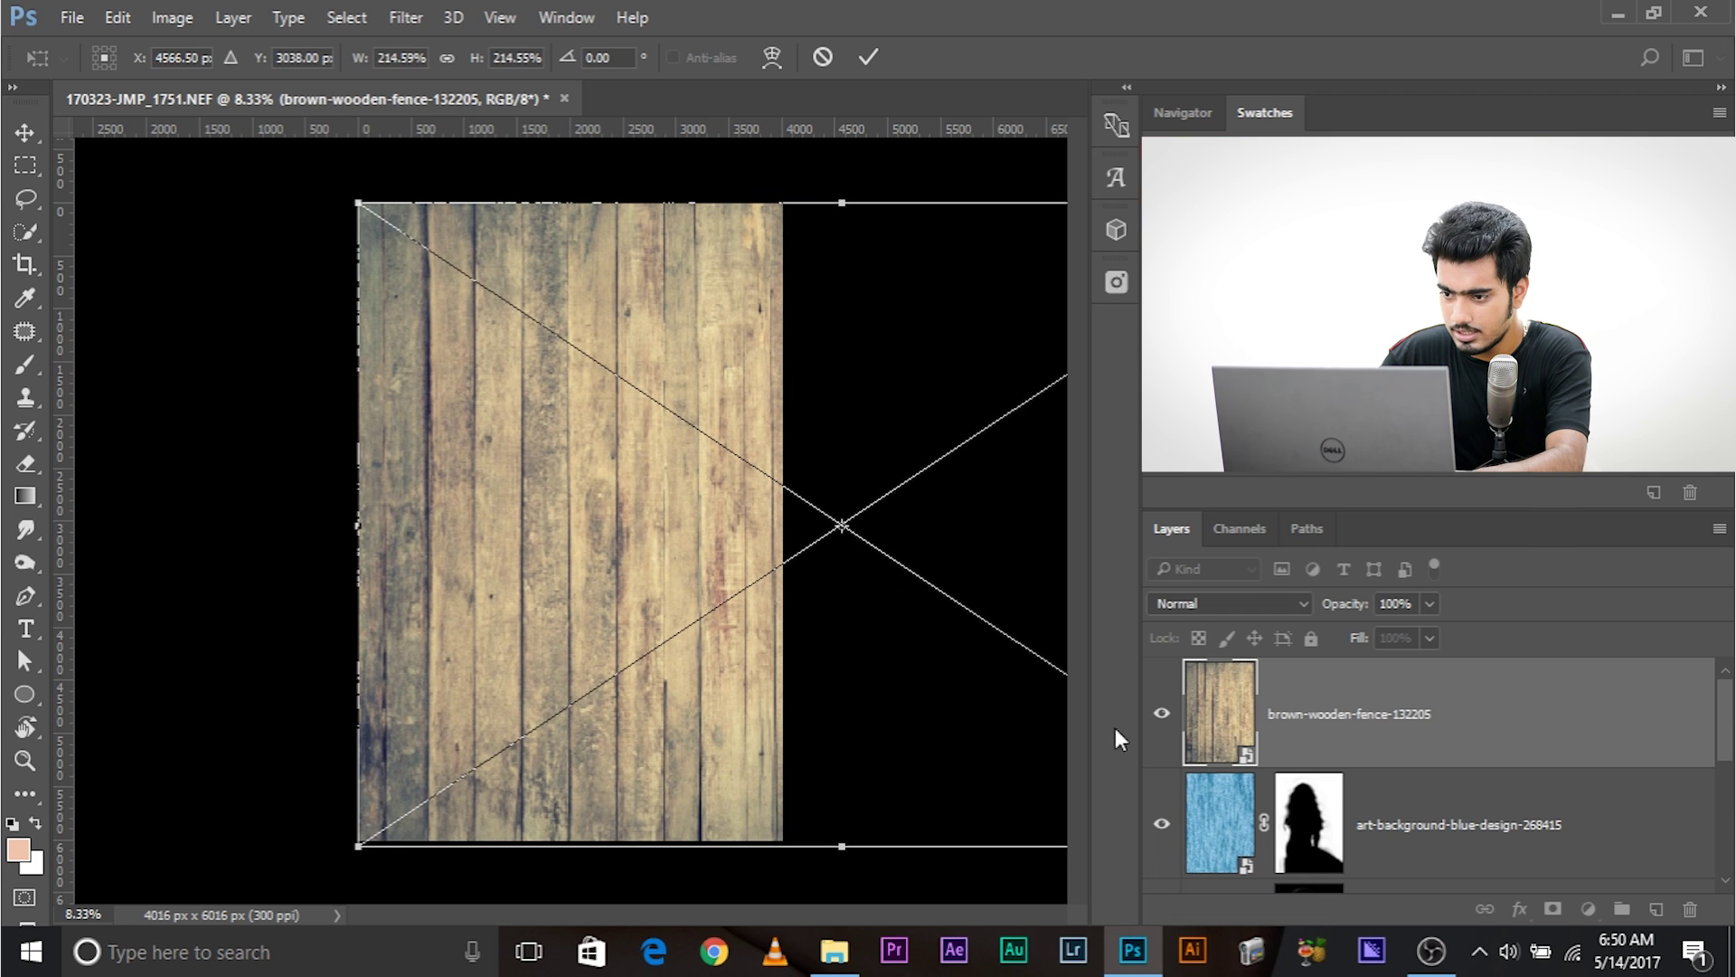
key(b)
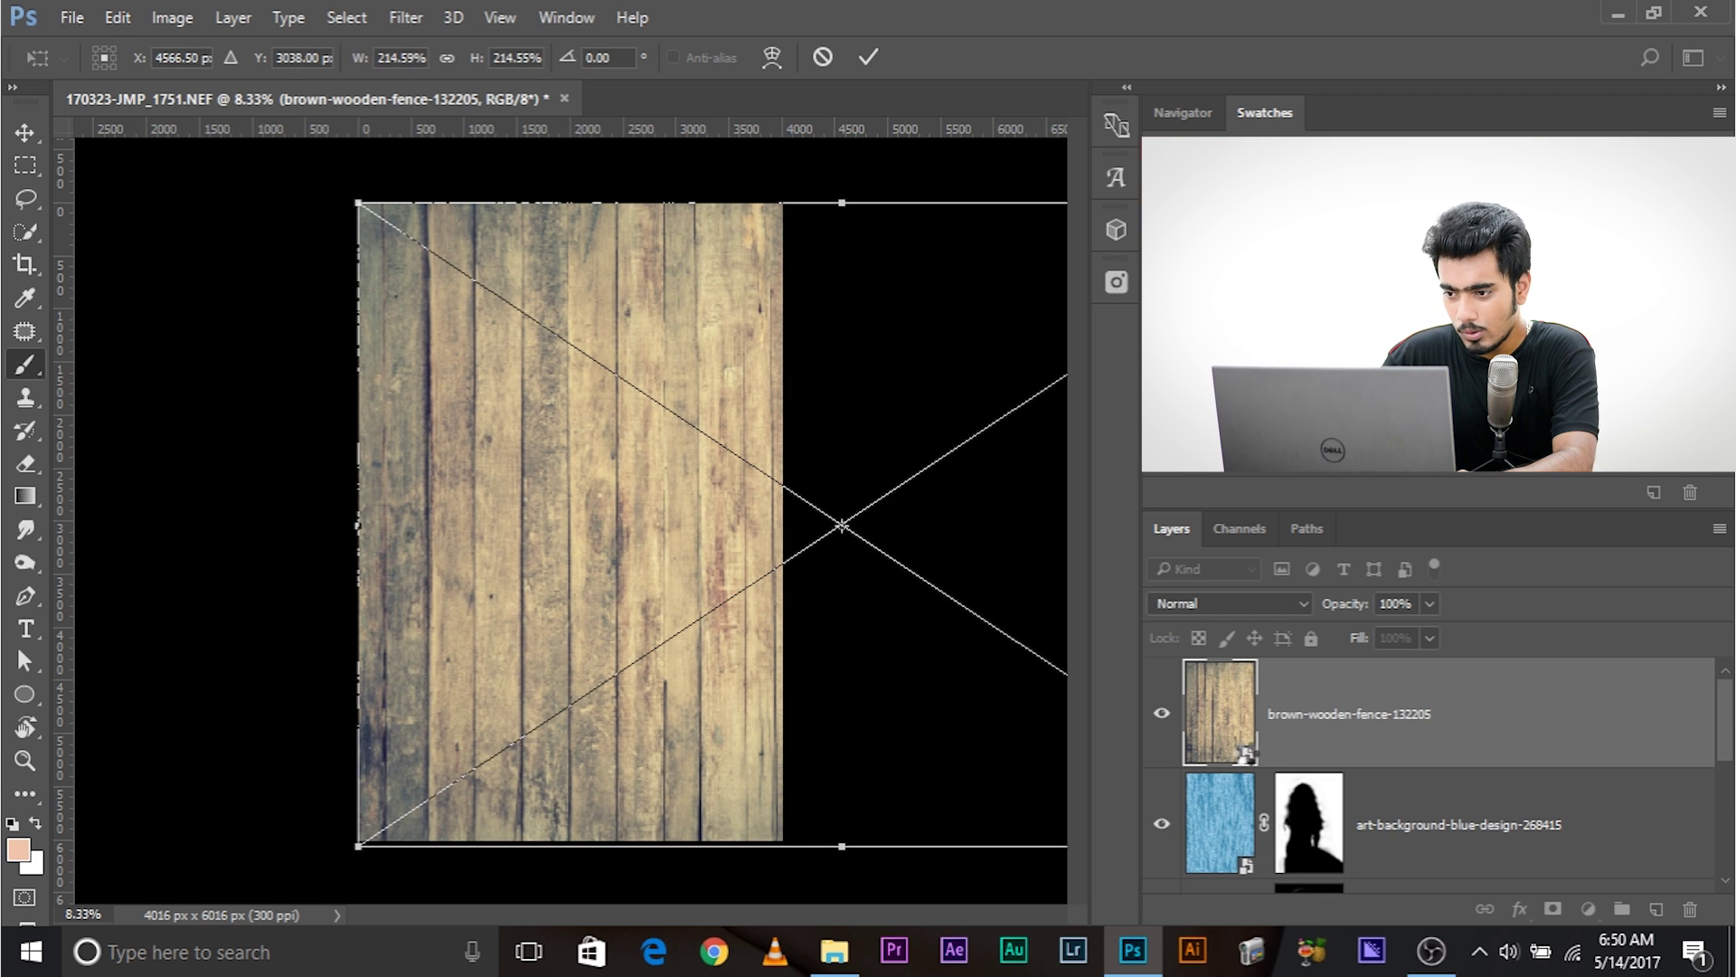
key(Return)
Blend the fence layer as Overlay, hide the blue layer, and copy its silhouette mask onto the fence.
click(1229, 603)
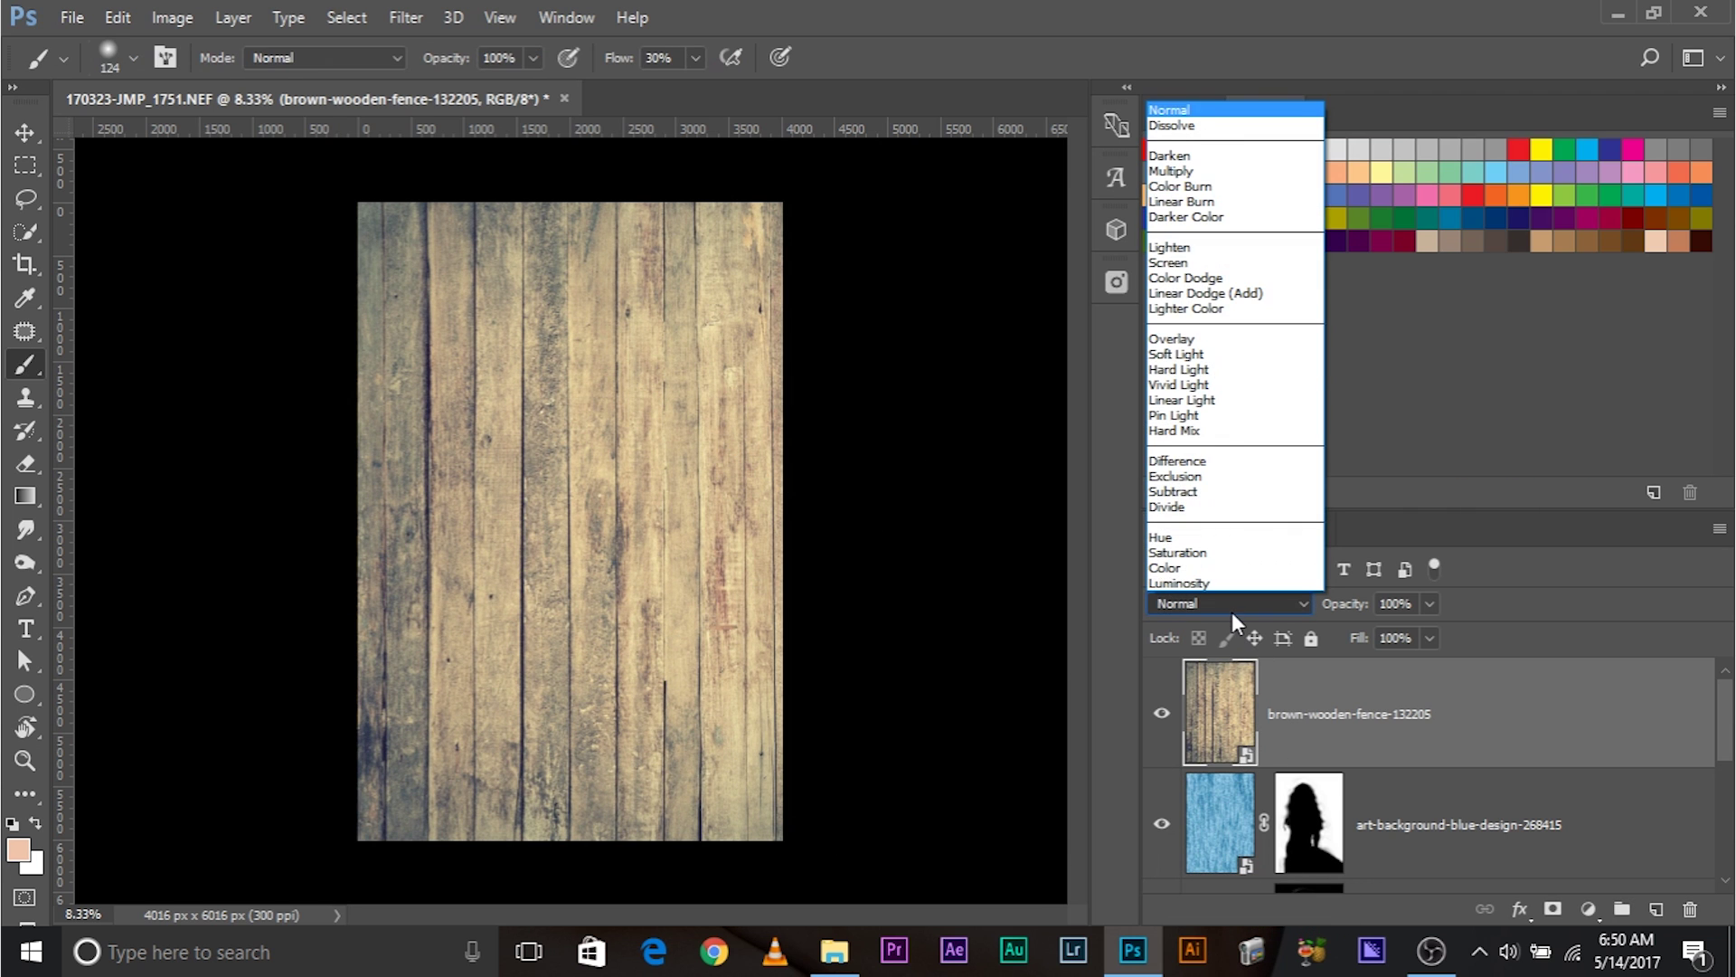
click(1194, 338)
click(1162, 823)
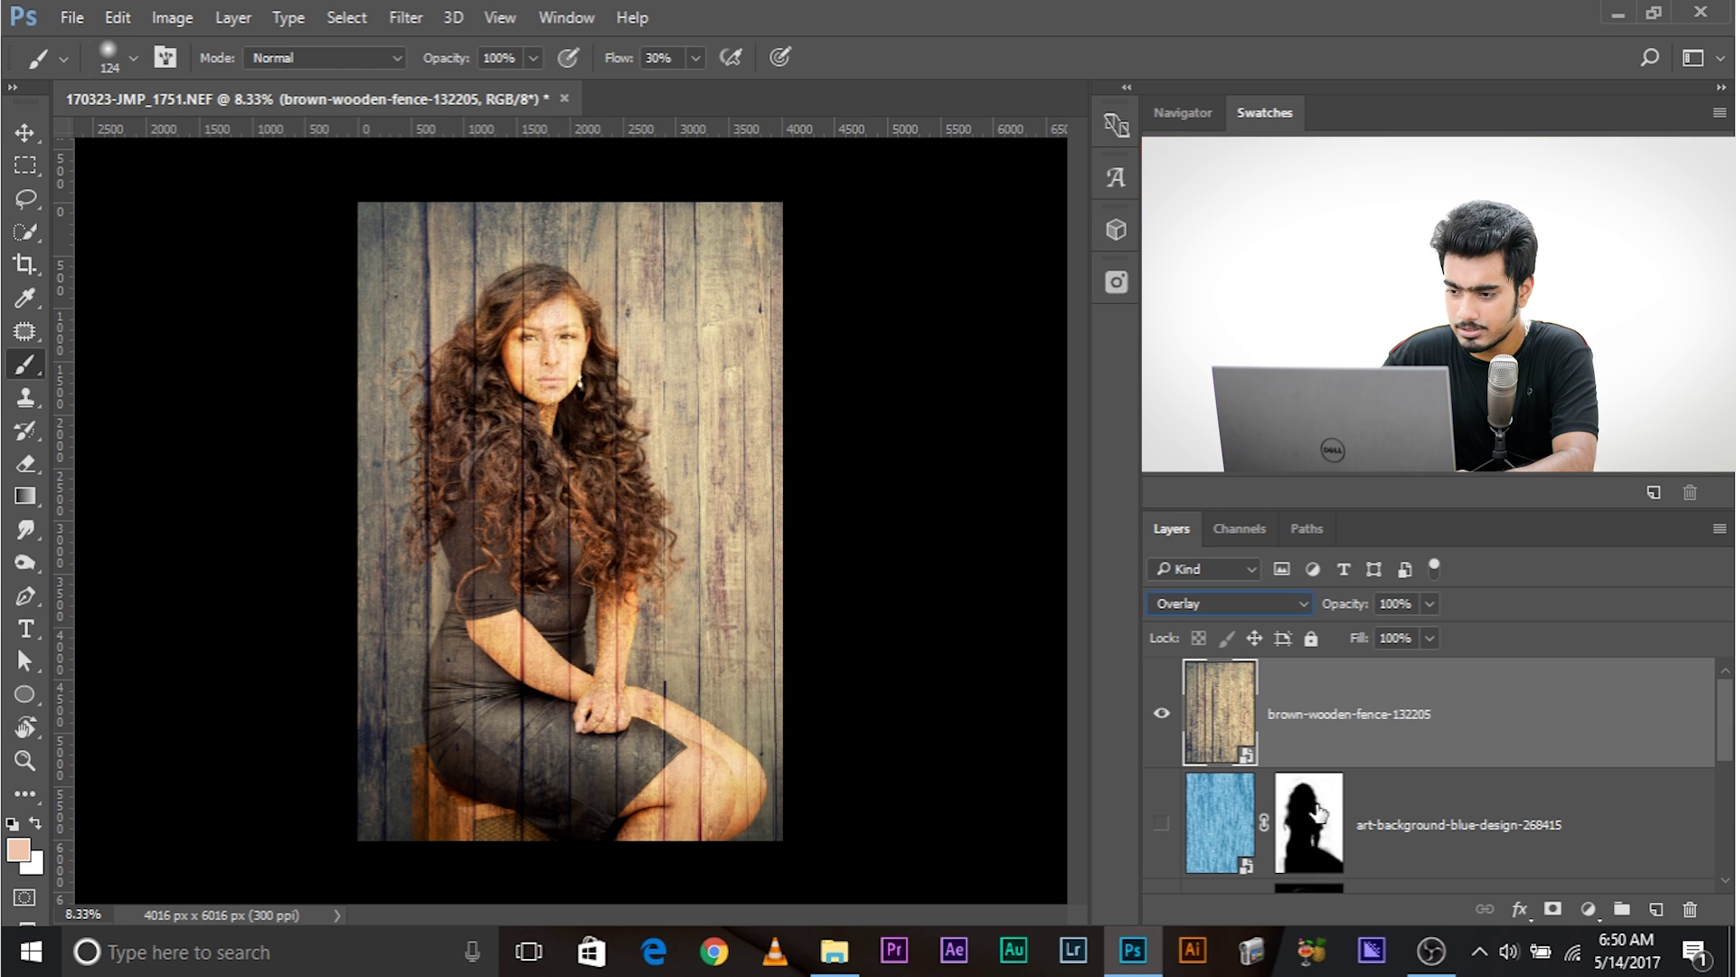
drag(1309, 823, 1309, 714)
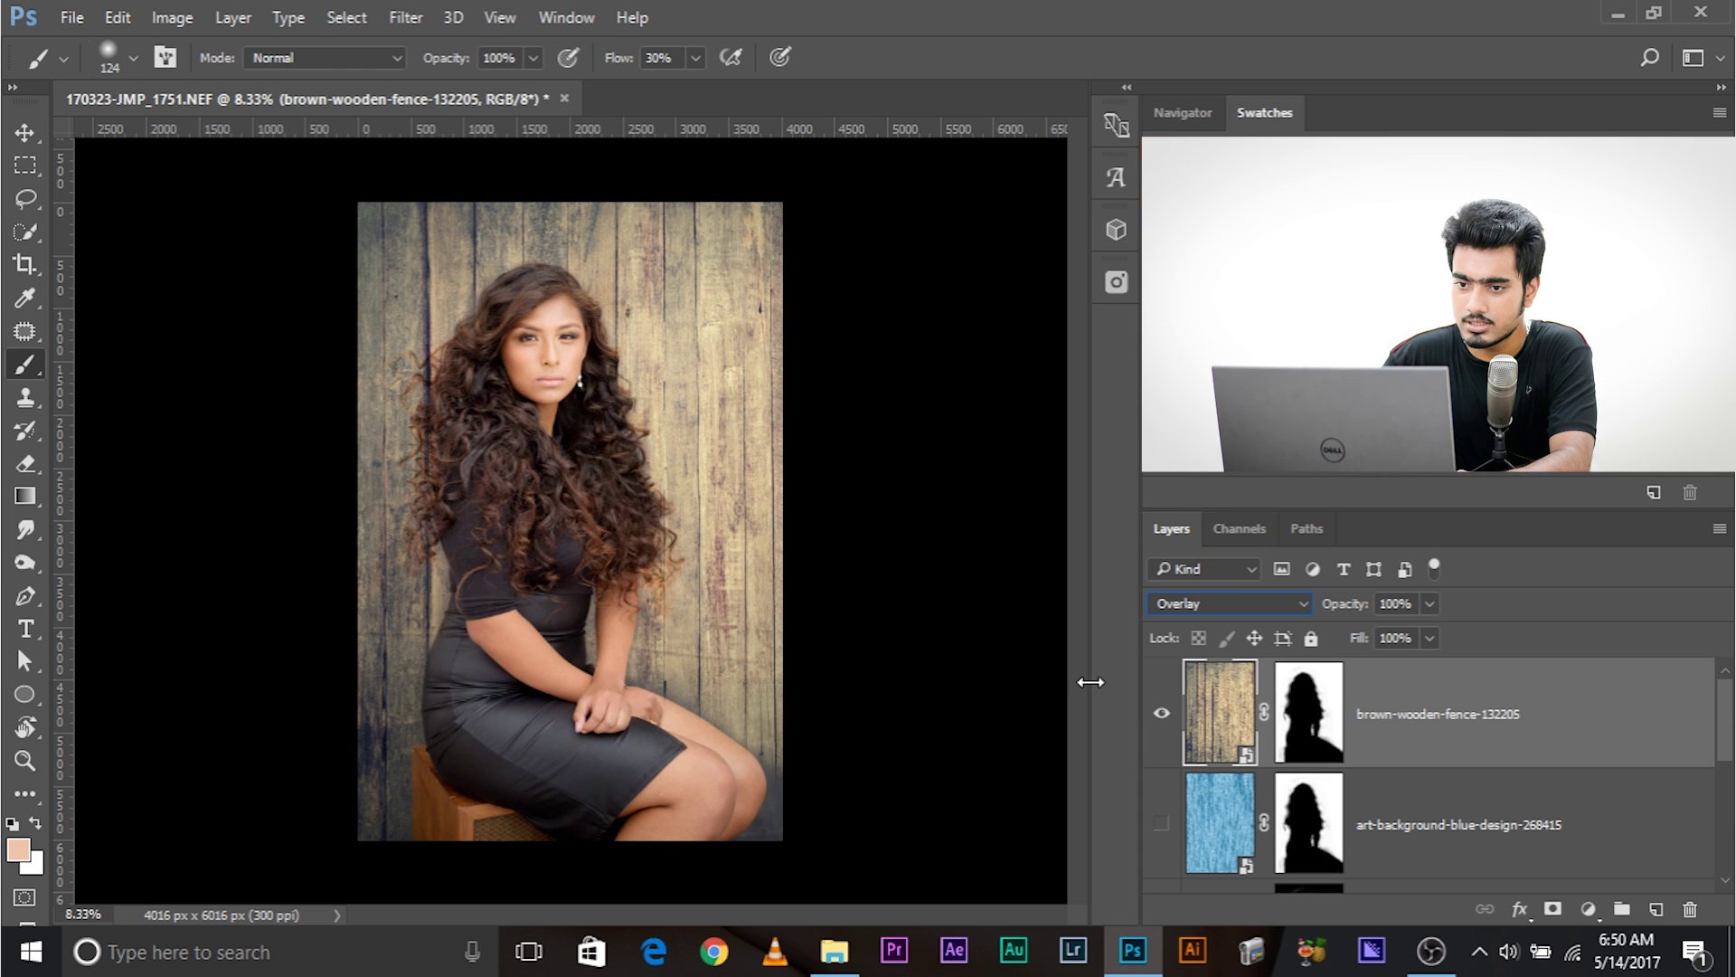
key(ctrl+plus)
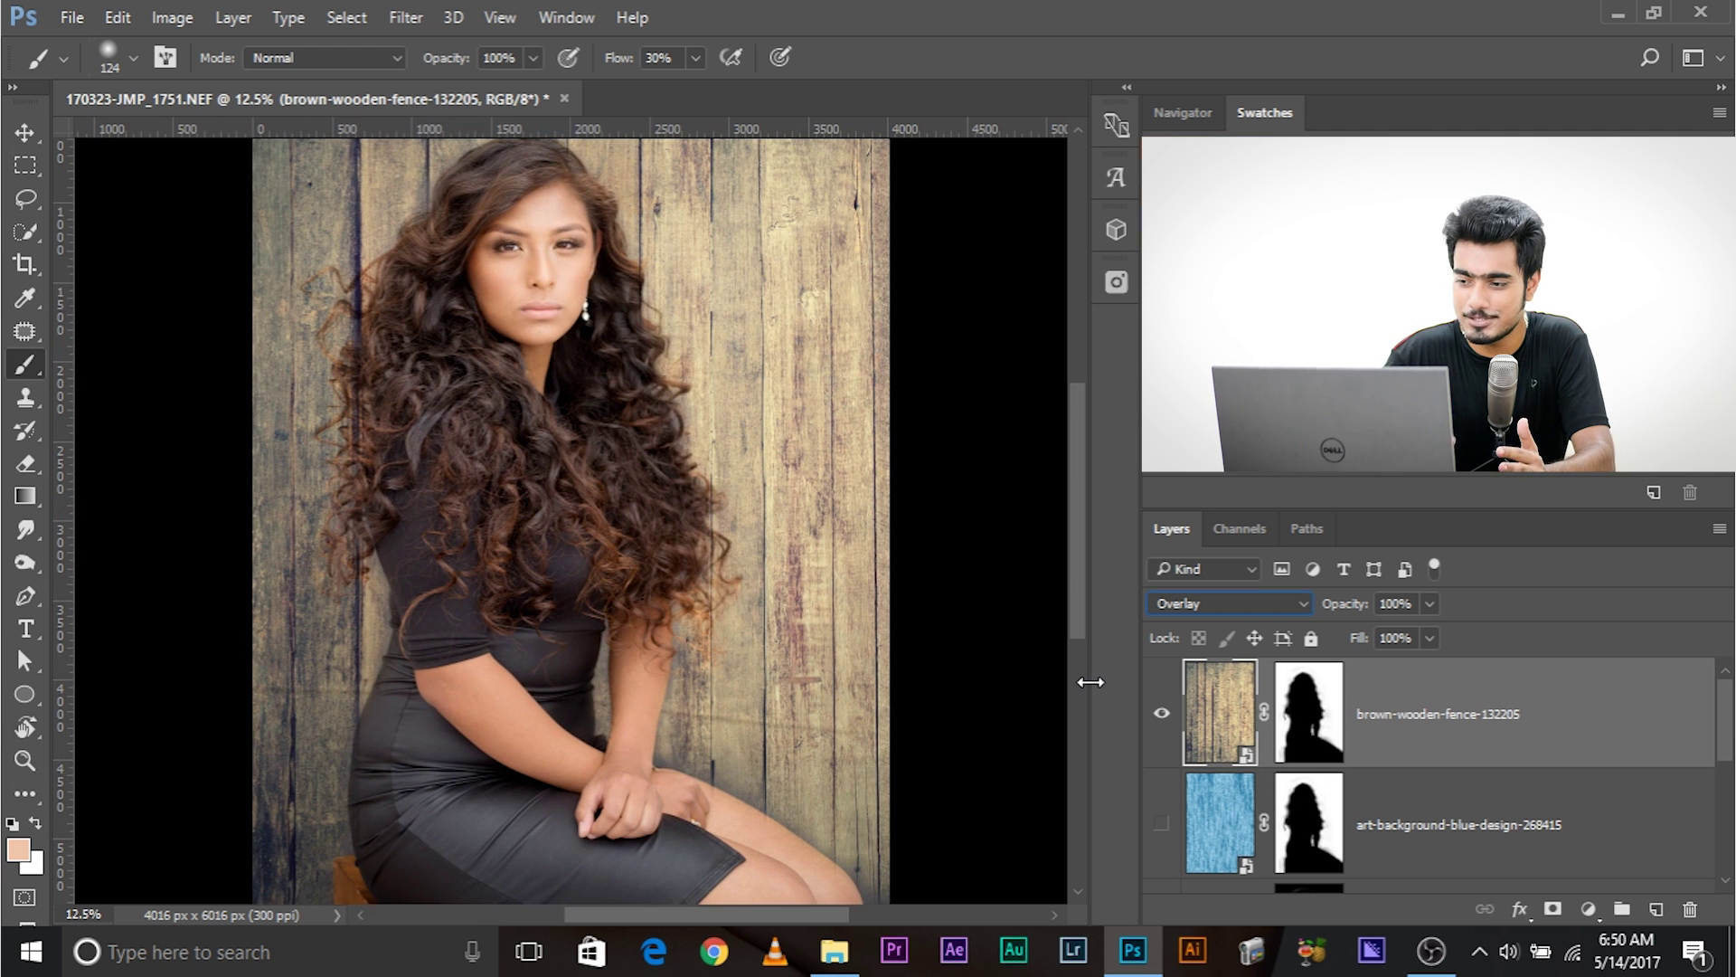
Return Curves 2's black point to 0 and pull a curve point down from input 82 to output 67.
scroll(1305, 890, down, 2)
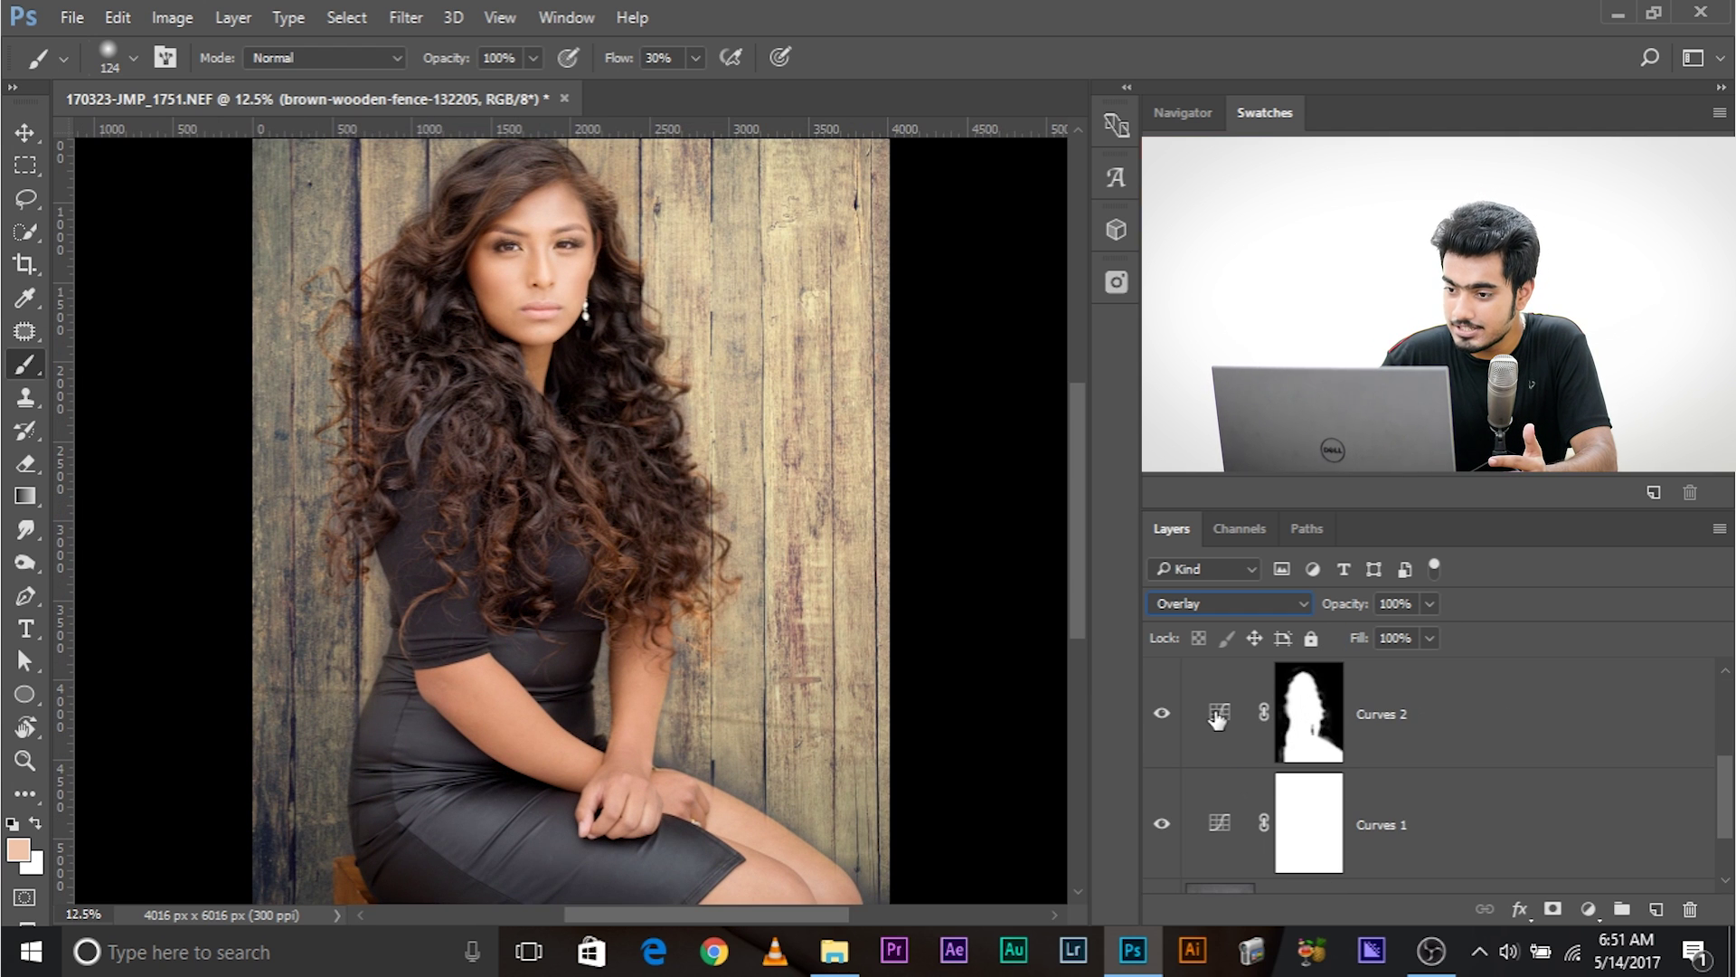
scroll(1219, 728, down, 1)
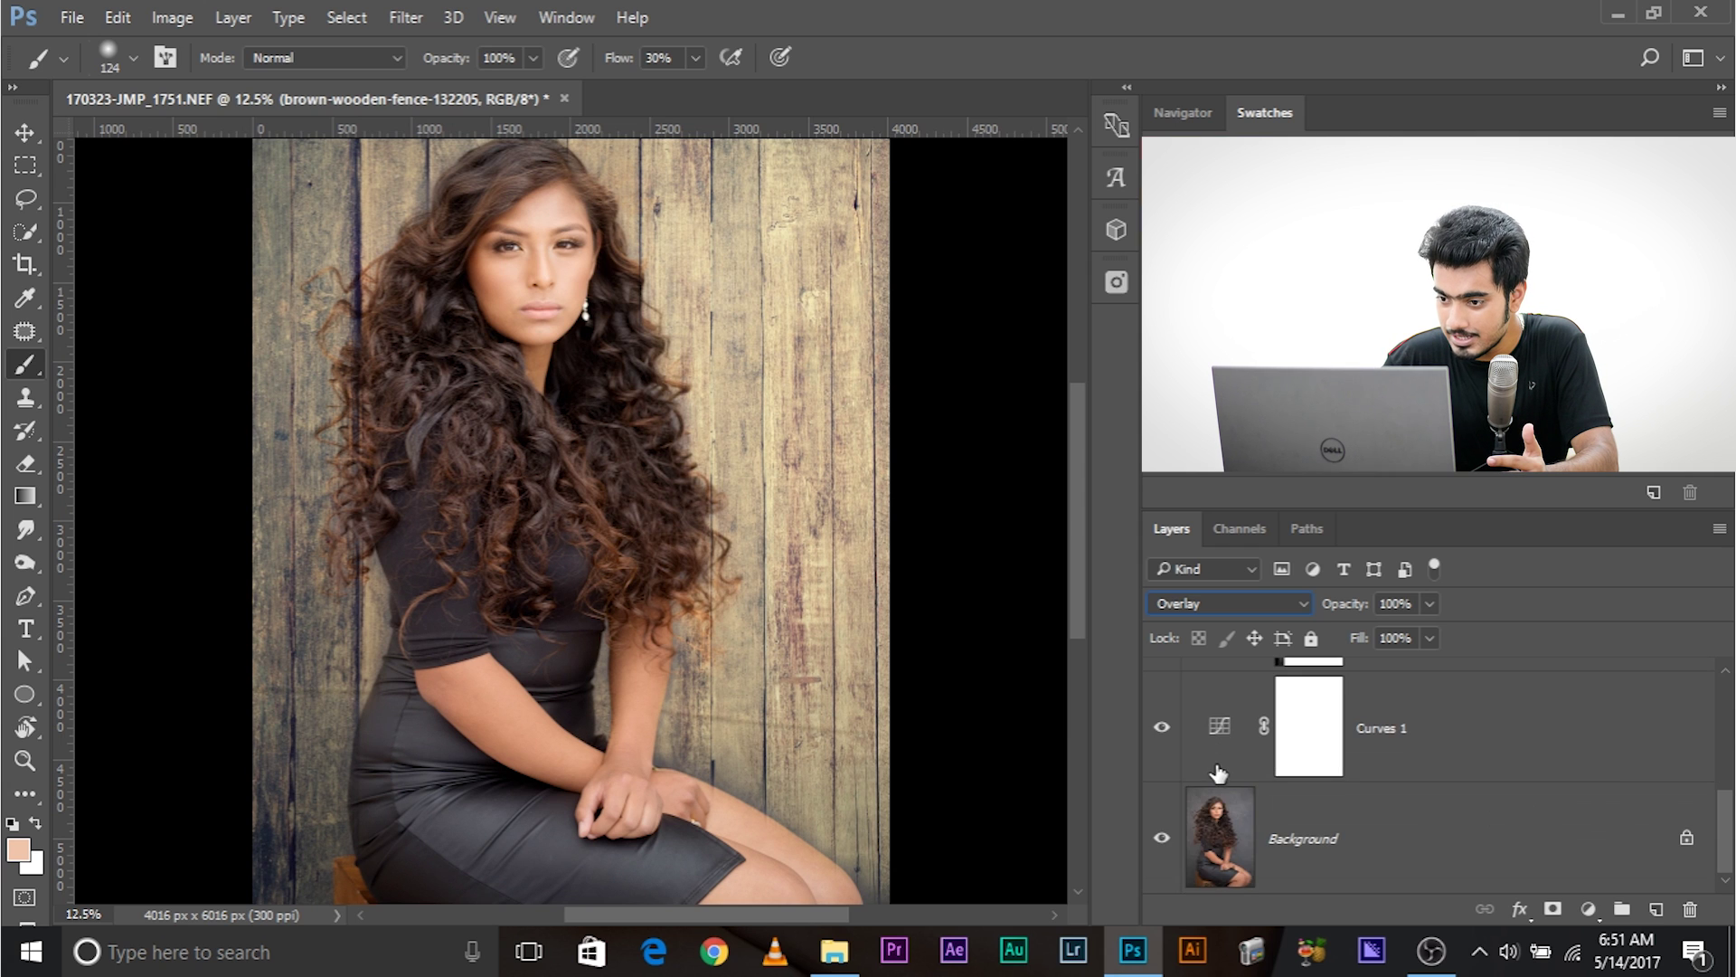
scroll(1220, 768, up, 2)
double_click(1219, 836)
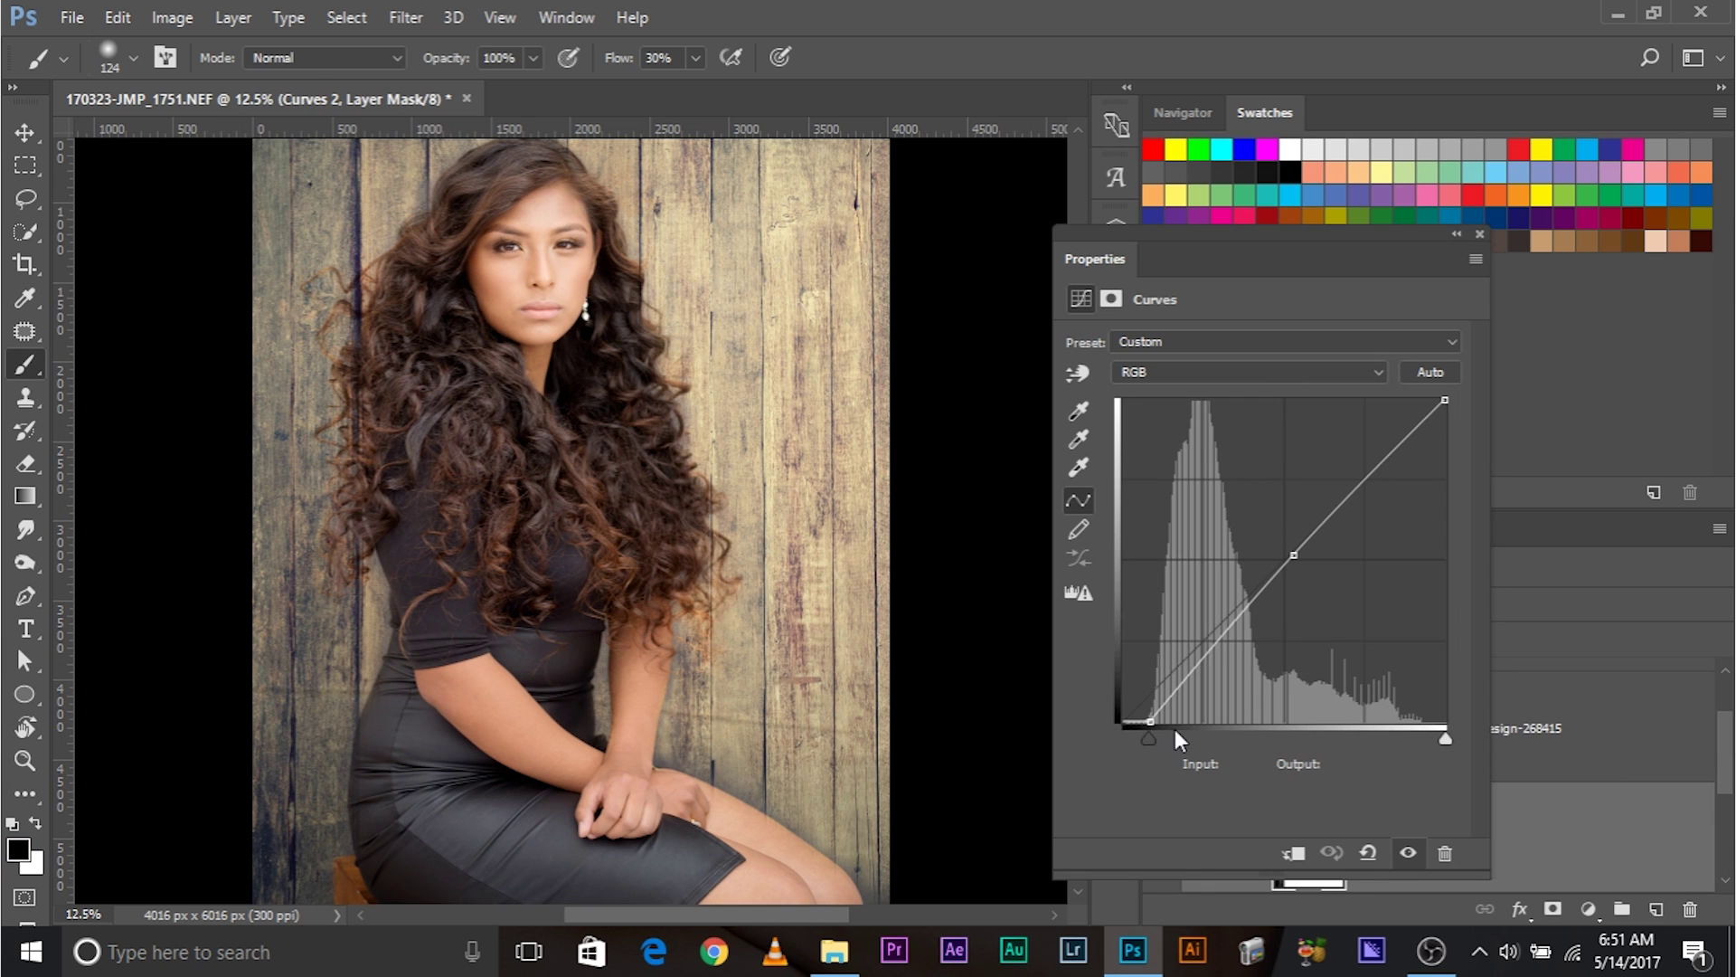
drag(1148, 741, 1105, 727)
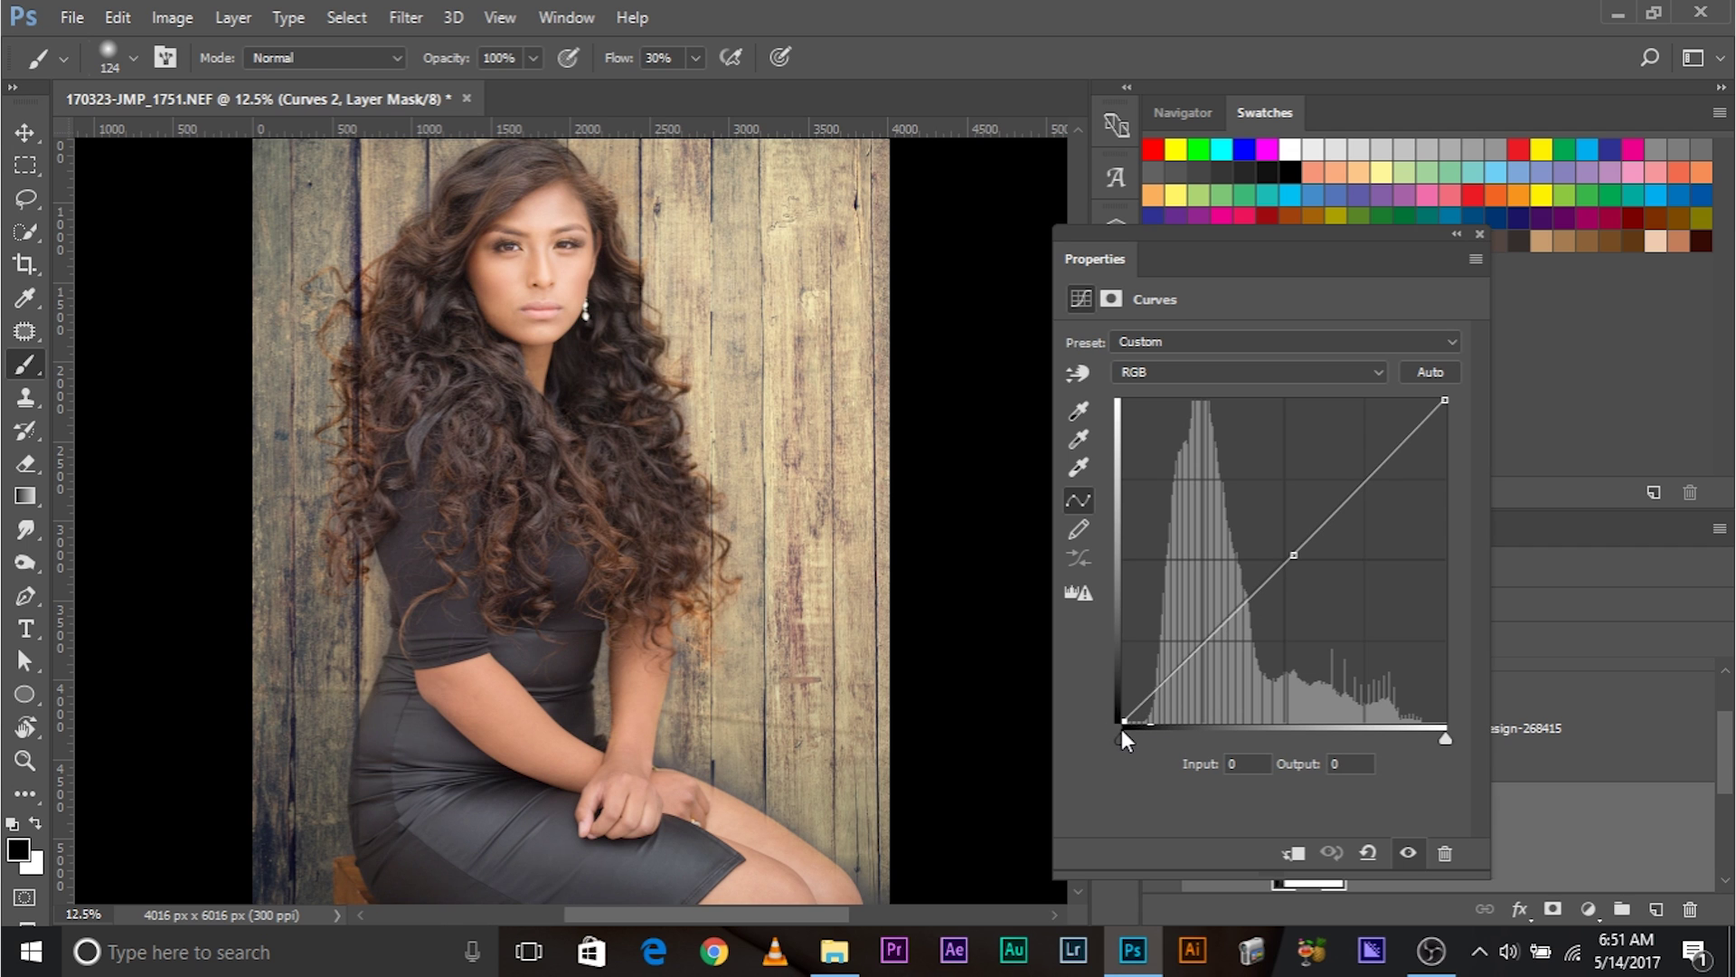
drag(1229, 621, 1226, 638)
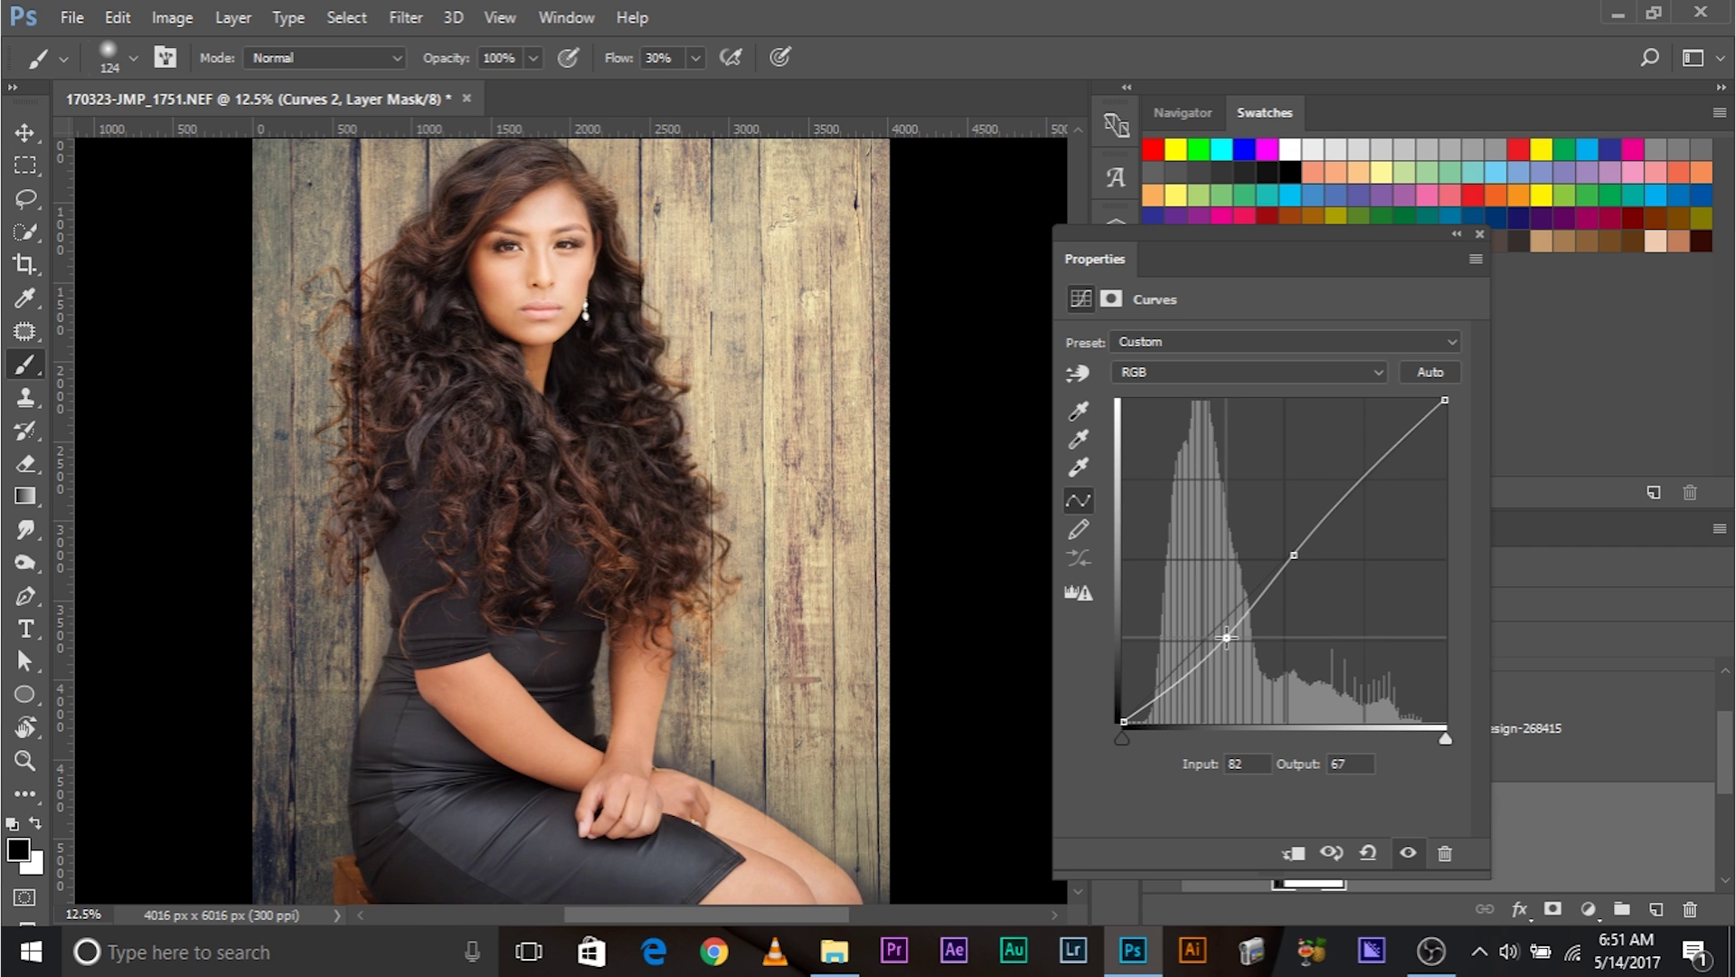
click(1481, 235)
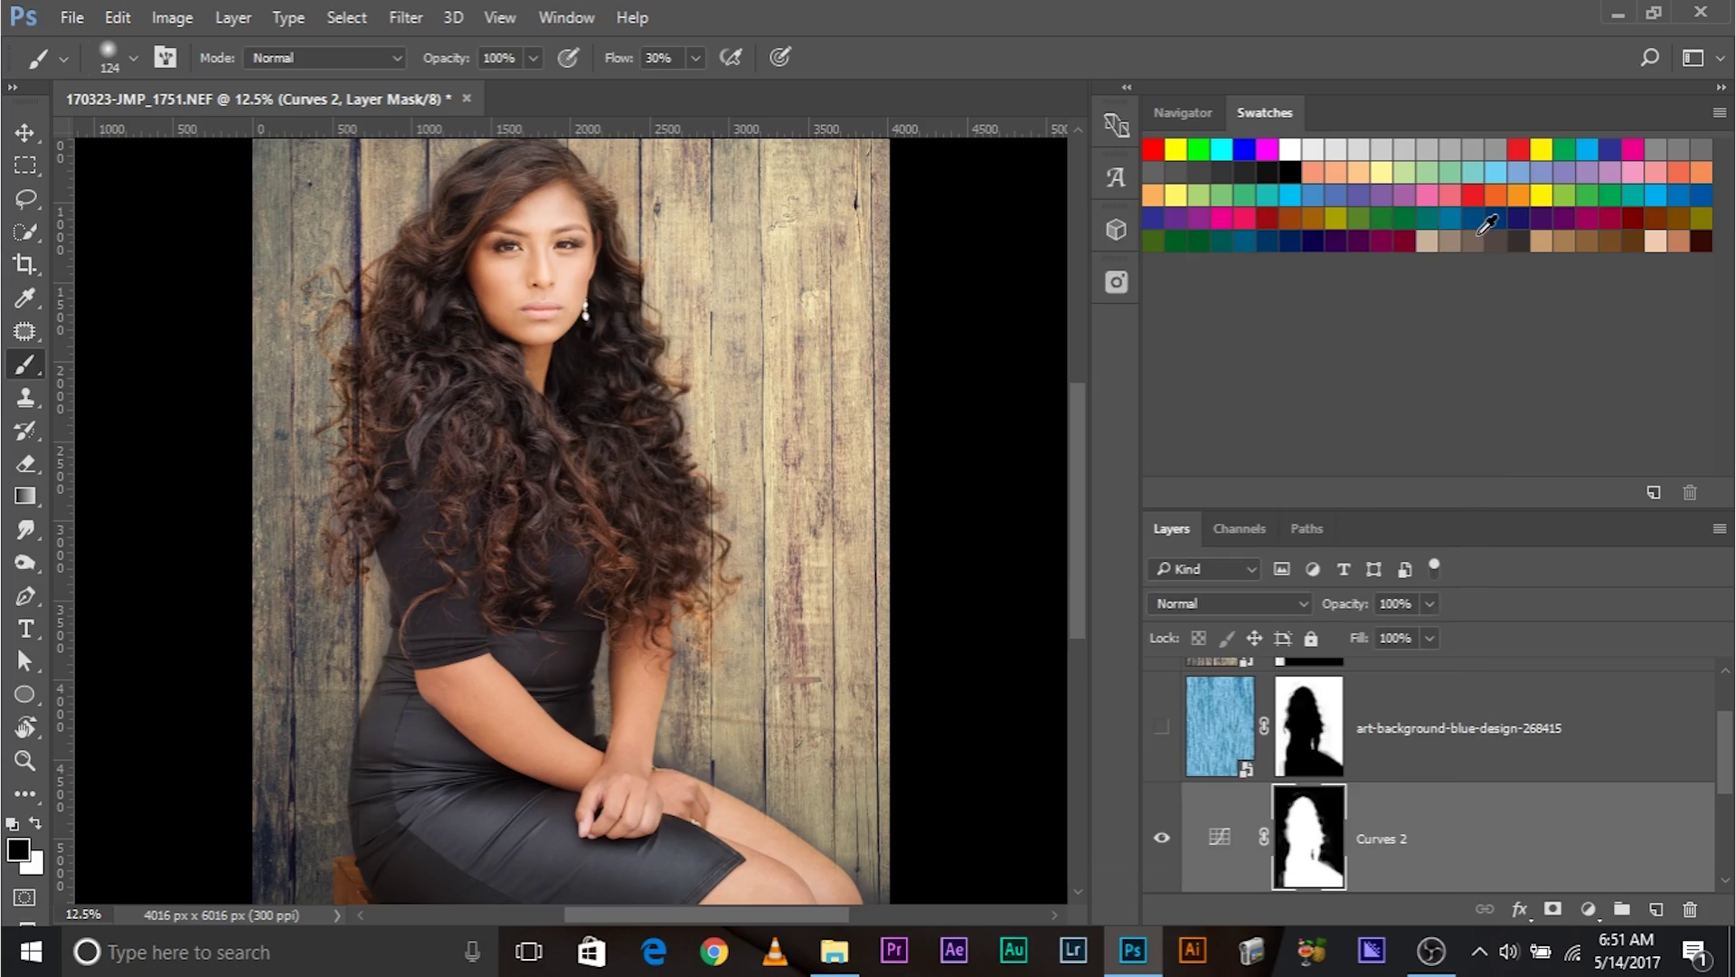